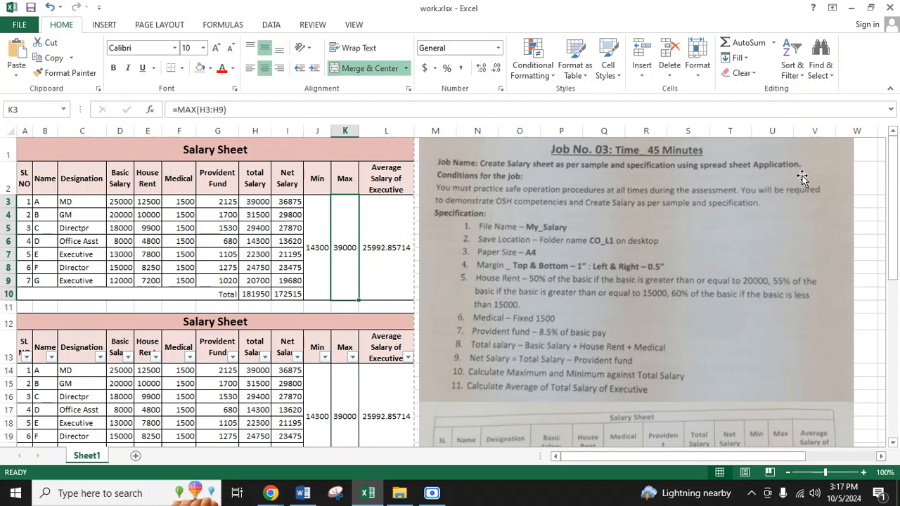
# Step: Review the Job No. 03 sheet pictures beside the salary tables, covering the specifications and both sample Salary Sheet layouts
pyautogui.click(539, 243)
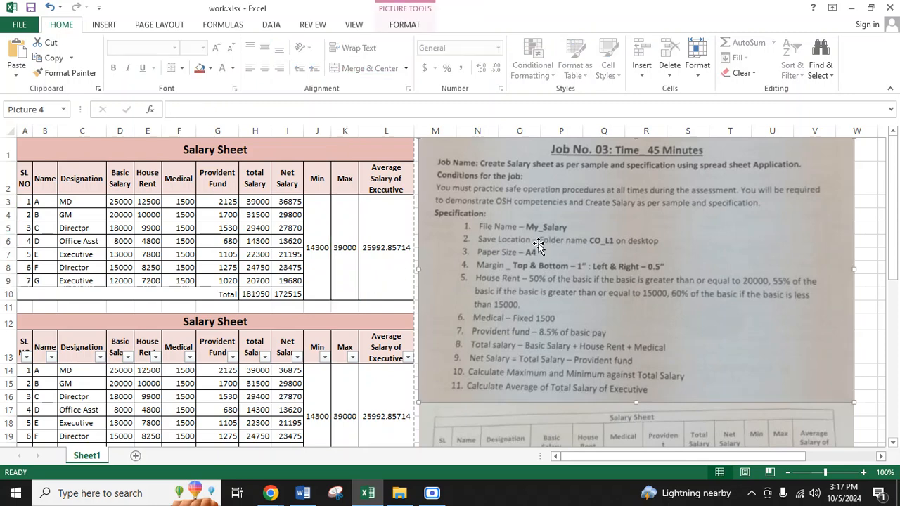
pyautogui.scroll(-1, 570, 282)
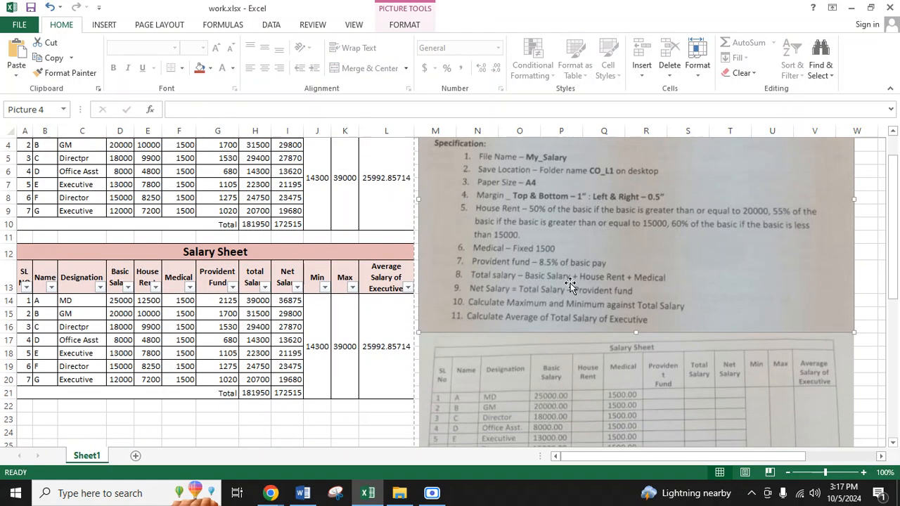
pyautogui.scroll(1, 563, 331)
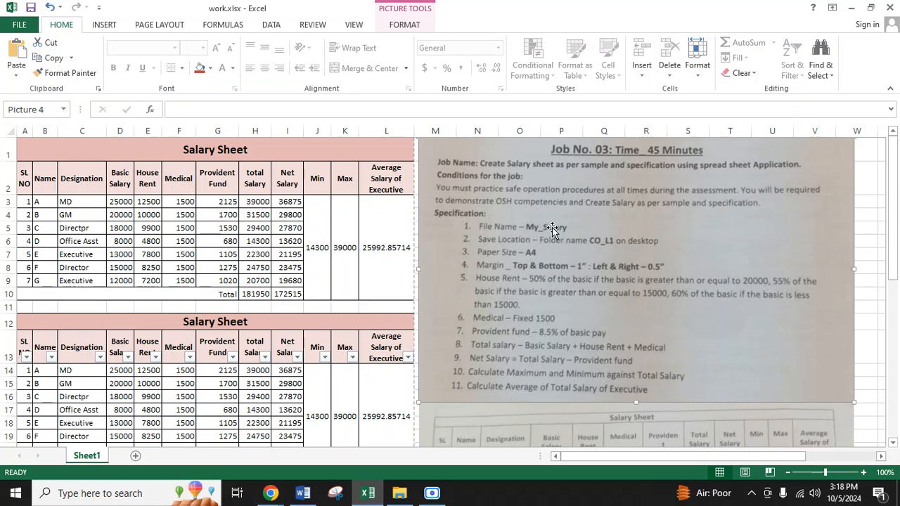
pyautogui.scroll(-6, 509, 264)
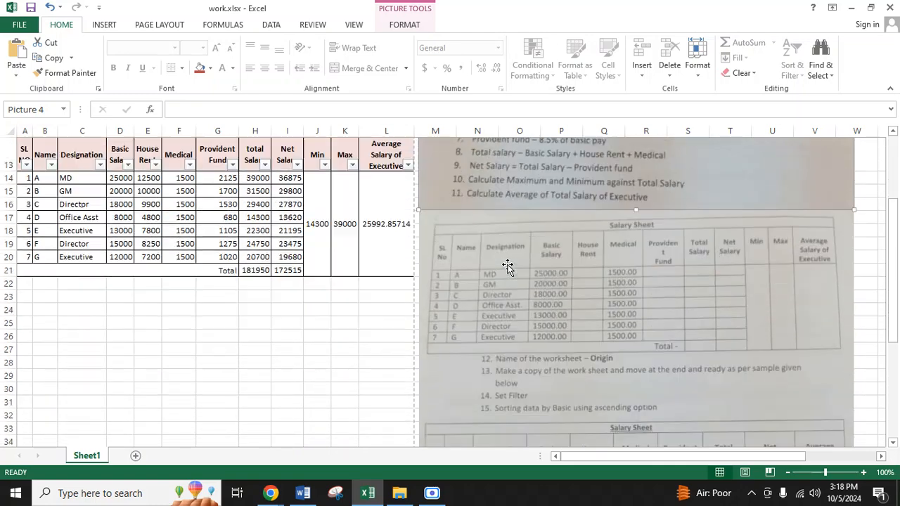
pyautogui.scroll(-3, 508, 266)
pyautogui.scroll(4, 527, 334)
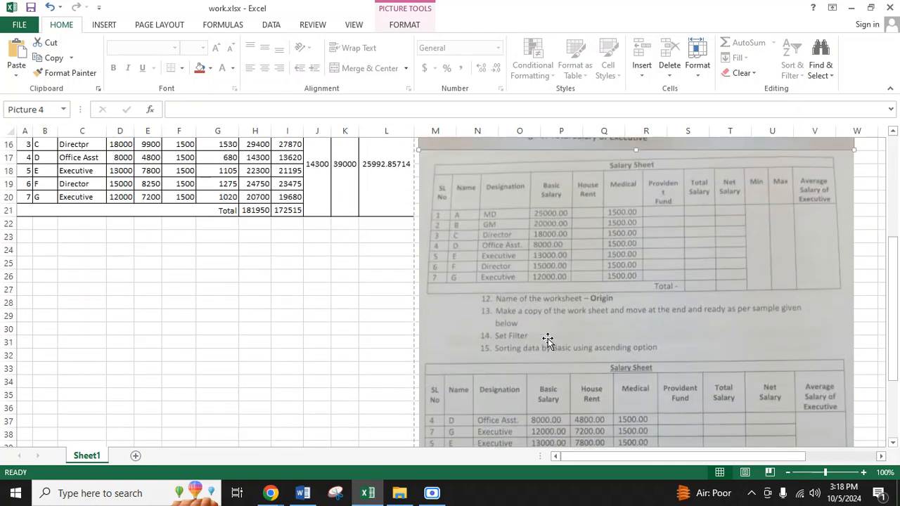
pyautogui.scroll(1, 653, 235)
pyautogui.click(657, 265)
pyautogui.scroll(-3, 663, 327)
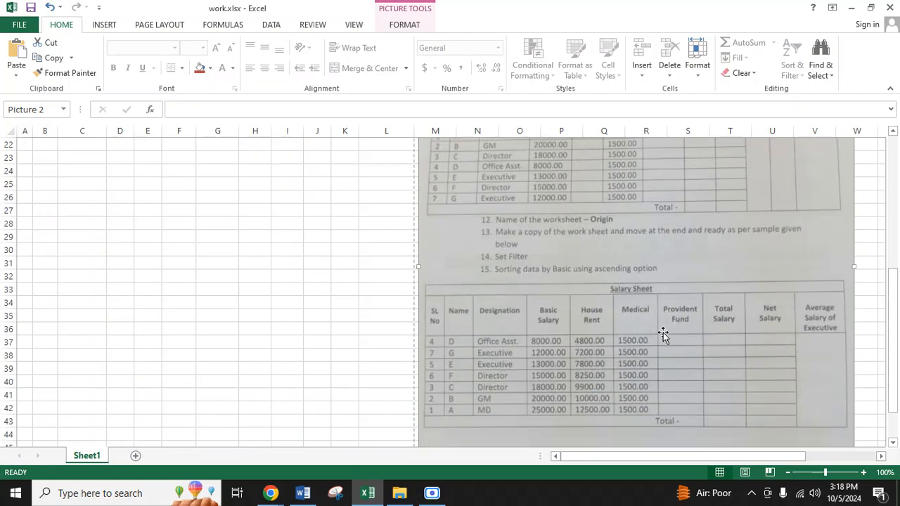
pyautogui.scroll(3, 663, 334)
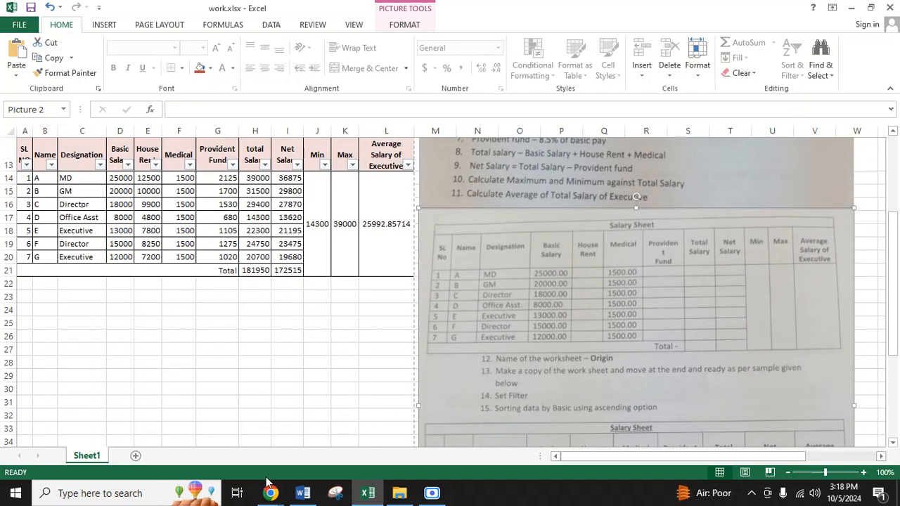
# Step: Switch to Chrome, go to drive.google.com in a new tab, and open CO L3 QUESTIONS2.pdf
pyautogui.moveTo(270, 489)
pyautogui.click(211, 436)
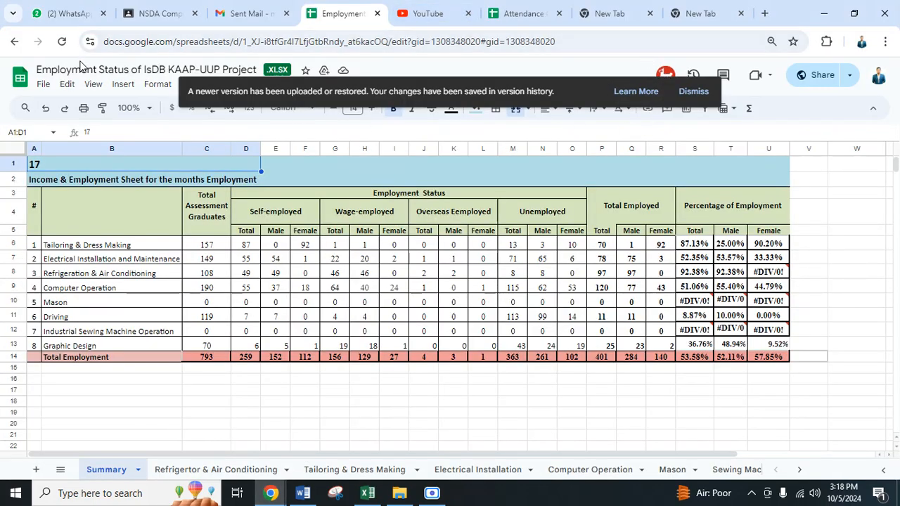
pyautogui.hotkey('ctrl', 't')
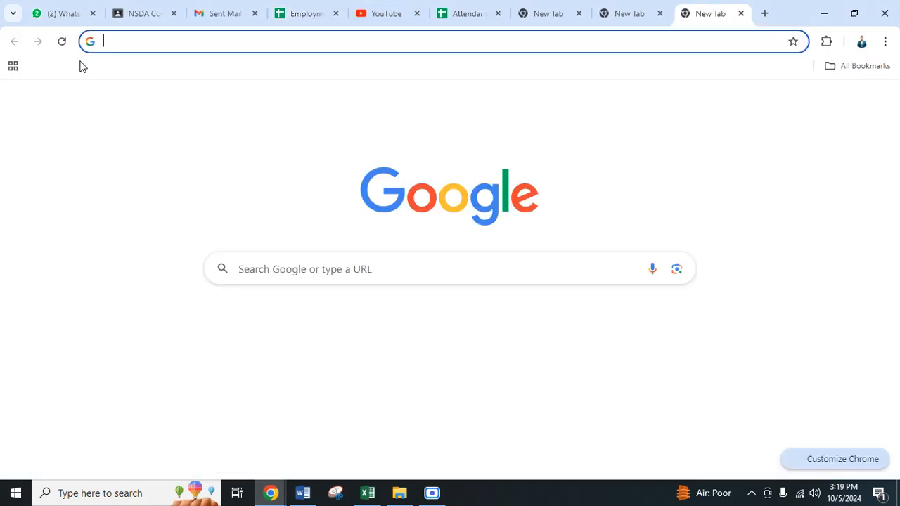
pyautogui.write('drive')
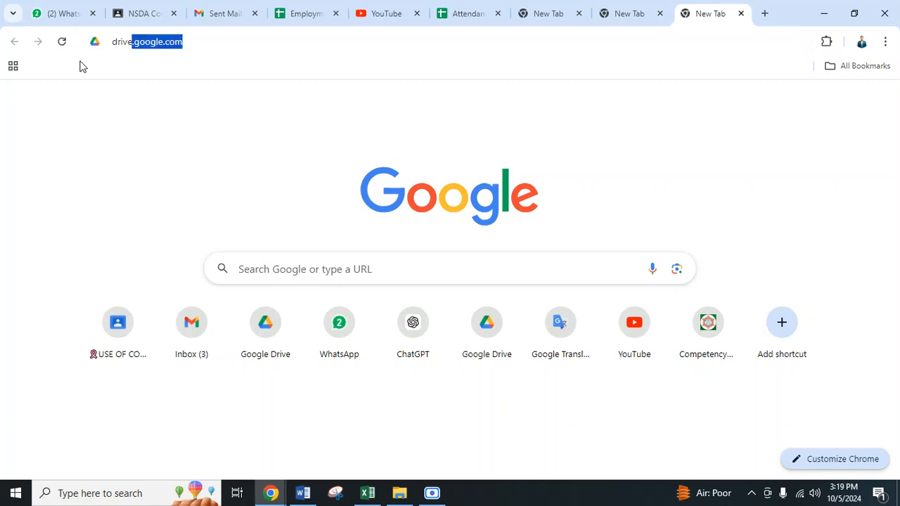
pyautogui.click(432, 492)
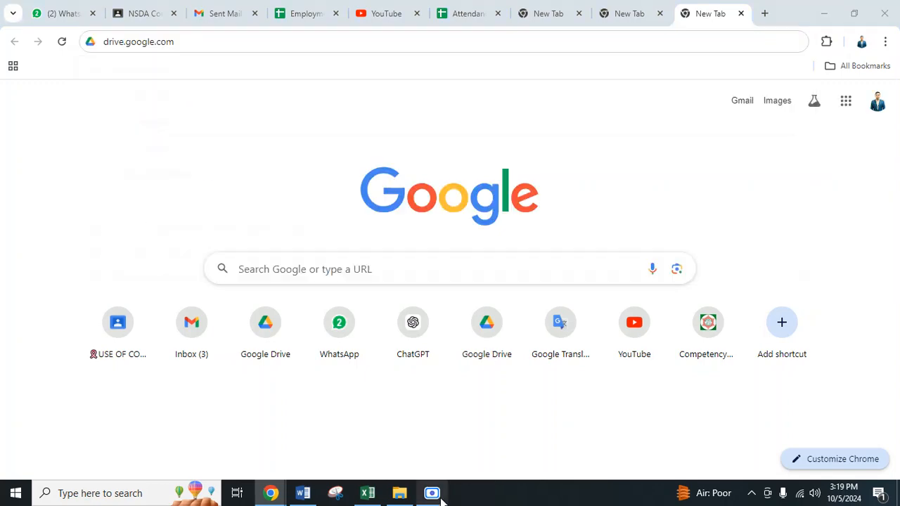
pyautogui.click(437, 454)
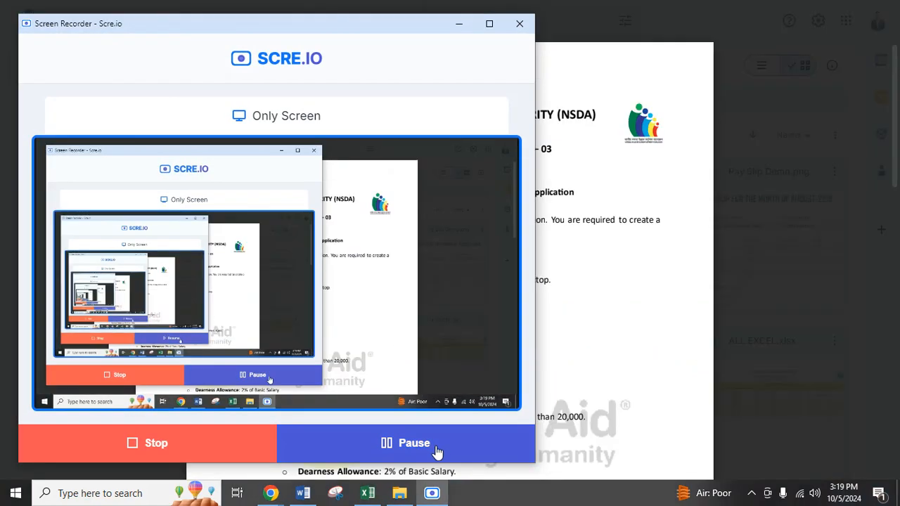
pyautogui.hotkey('alt', 'Tab')
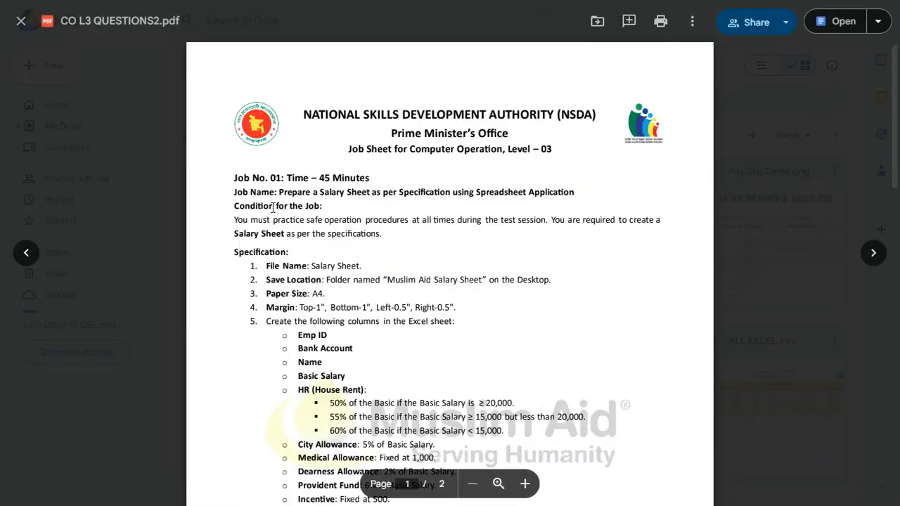
# Step: Skim both jobs in the question PDF, and read the name, conditions and file specifications of Job No. 01
pyautogui.moveTo(239, 219); pyautogui.dragTo(661, 225)
pyautogui.click(353, 229)
pyautogui.scroll(-1, 356, 246)
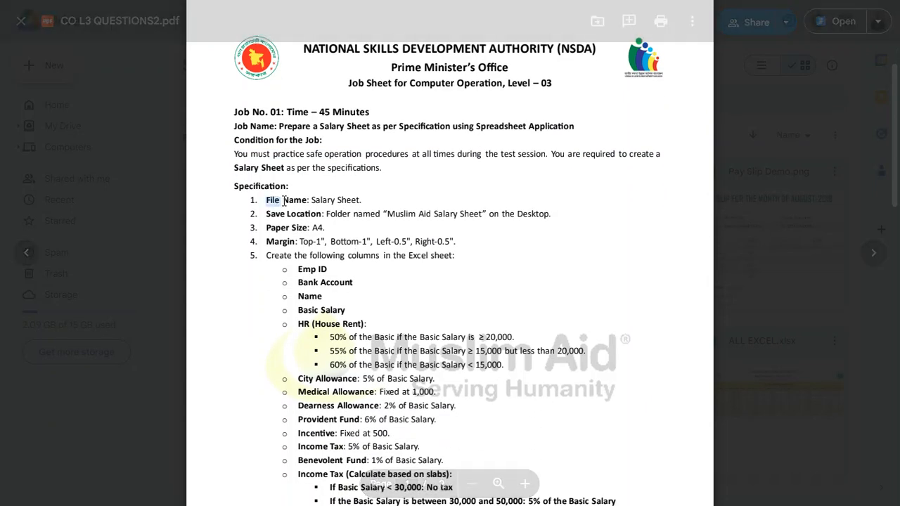
pyautogui.scroll(-6, 361, 336)
pyautogui.scroll(-5, 360, 335)
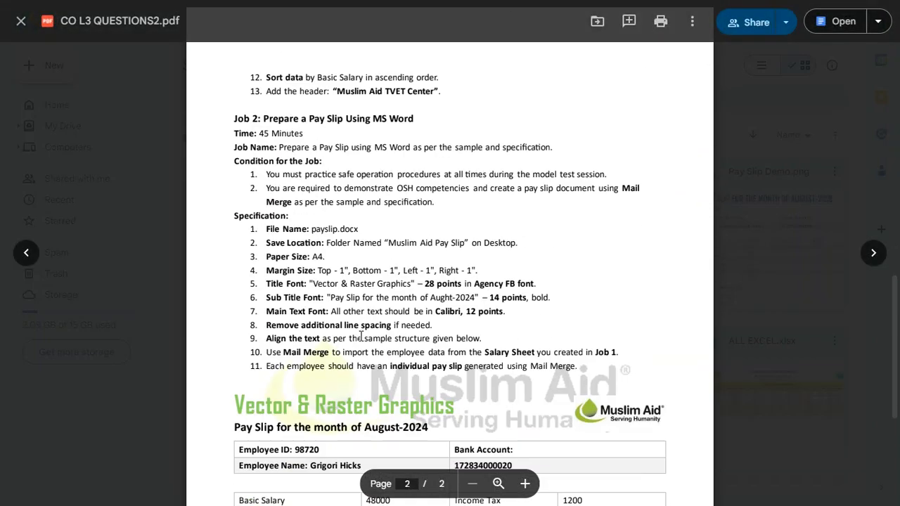
pyautogui.scroll(12, 360, 336)
pyautogui.moveTo(347, 128); pyautogui.dragTo(575, 129)
pyautogui.click(346, 155)
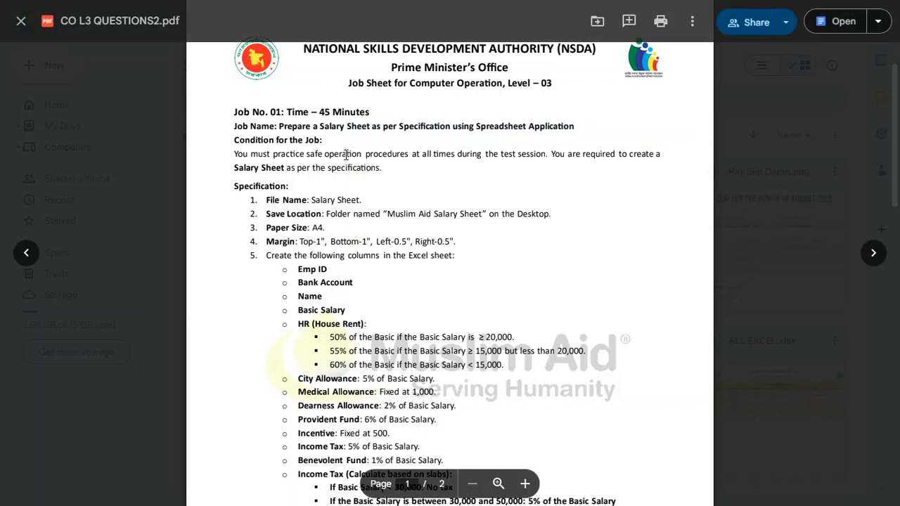
pyautogui.moveTo(391, 175); pyautogui.dragTo(298, 169)
pyautogui.click(320, 213)
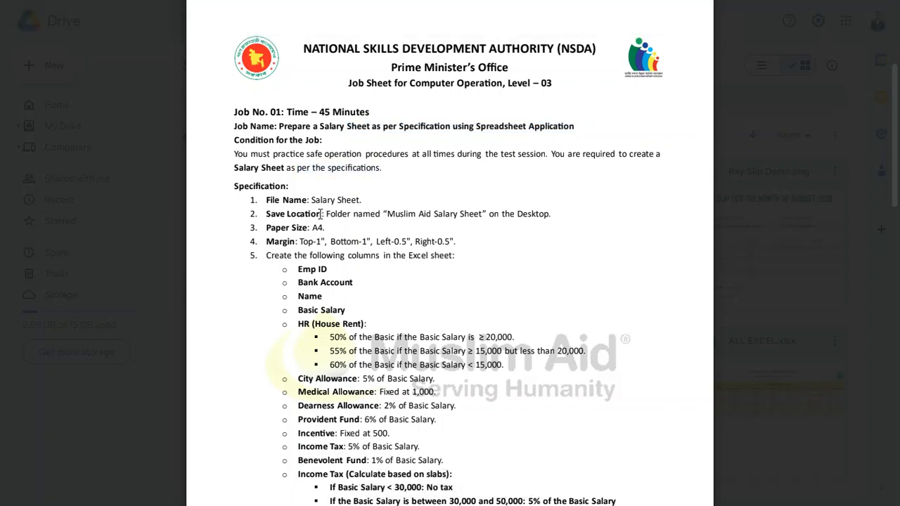
# Step: Examine the columns required in the Excel sheet, especially Basic Salary and the House Rent percentage rules
pyautogui.scroll(-1, 321, 213)
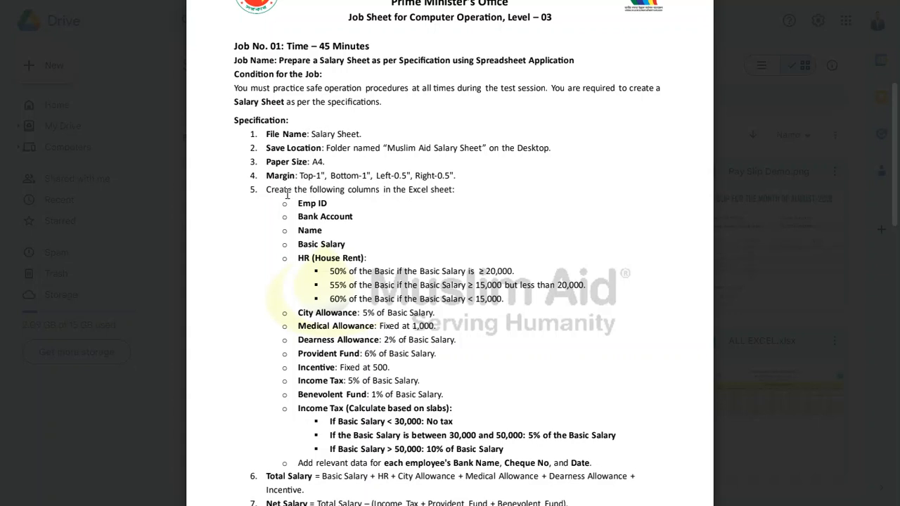
pyautogui.moveTo(267, 186); pyautogui.dragTo(456, 192)
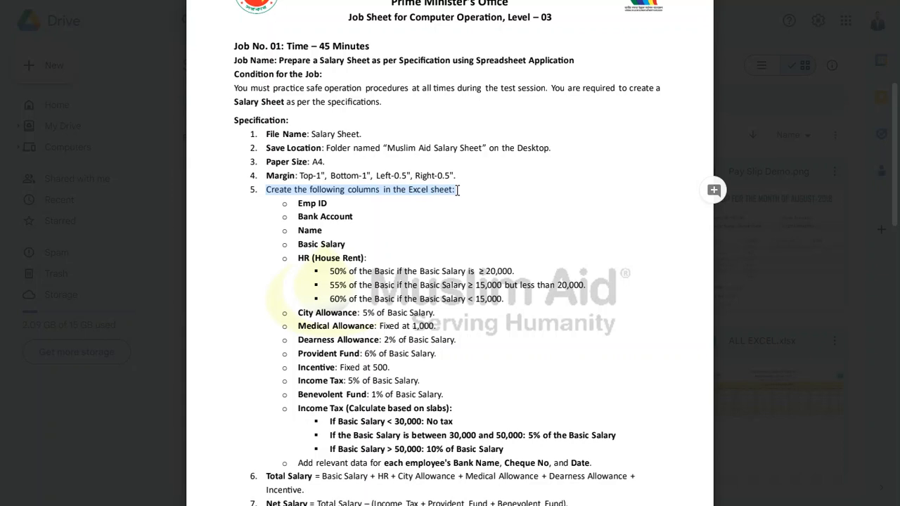
pyautogui.moveTo(297, 203); pyautogui.dragTo(354, 216)
pyautogui.moveTo(297, 230); pyautogui.dragTo(359, 244)
pyautogui.moveTo(298, 258); pyautogui.dragTo(365, 258)
pyautogui.moveTo(298, 258); pyautogui.dragTo(510, 285)
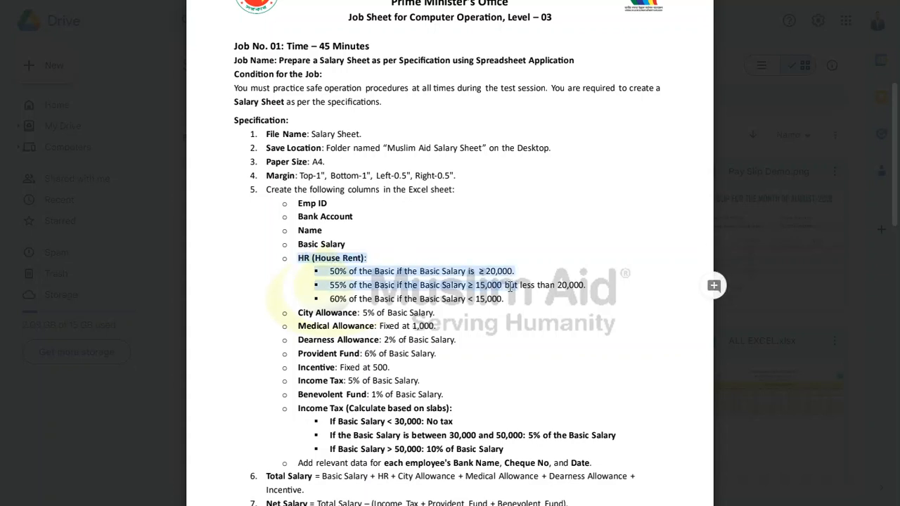
pyautogui.click(328, 244)
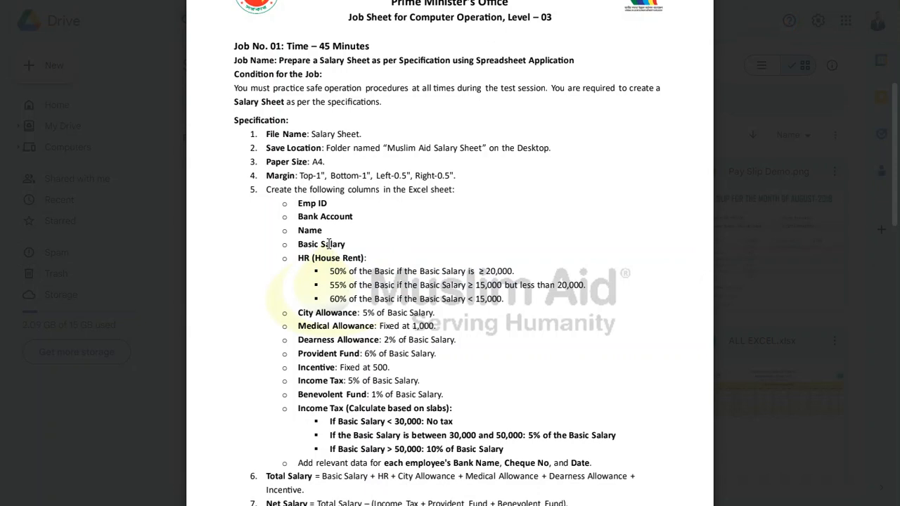
pyautogui.moveTo(300, 245); pyautogui.dragTo(372, 260)
pyautogui.click(338, 245)
pyautogui.click(346, 245)
pyautogui.click(347, 246)
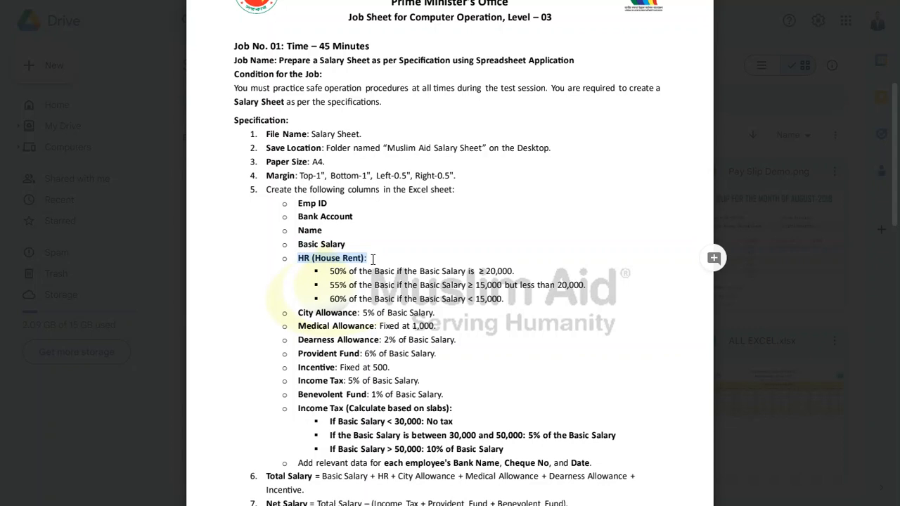
pyautogui.click(385, 277)
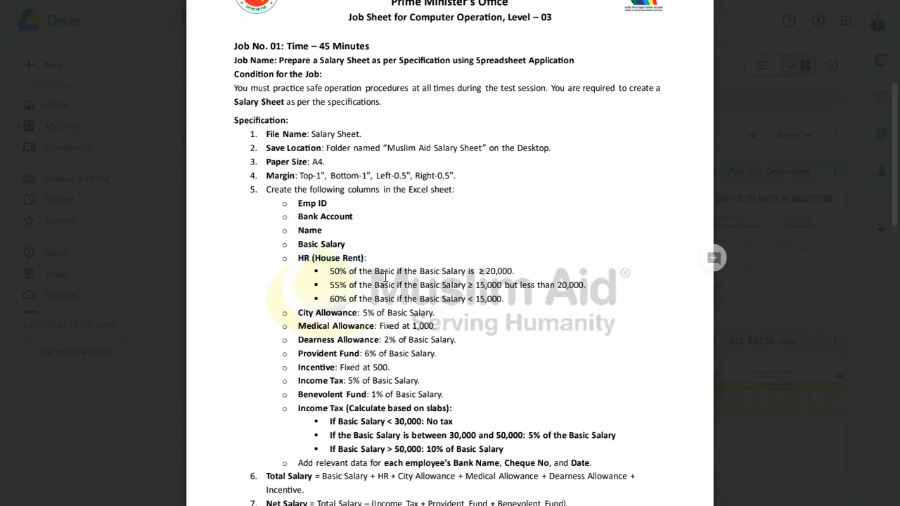
pyautogui.moveTo(520, 298); pyautogui.dragTo(306, 267)
pyautogui.click(502, 300)
pyautogui.moveTo(298, 245); pyautogui.dragTo(352, 244)
pyautogui.click(326, 247)
# Step: Examine the Income Tax slab rules and the required Bank Name, Cheque No and Date data for each employee
pyautogui.scroll(-3, 326, 248)
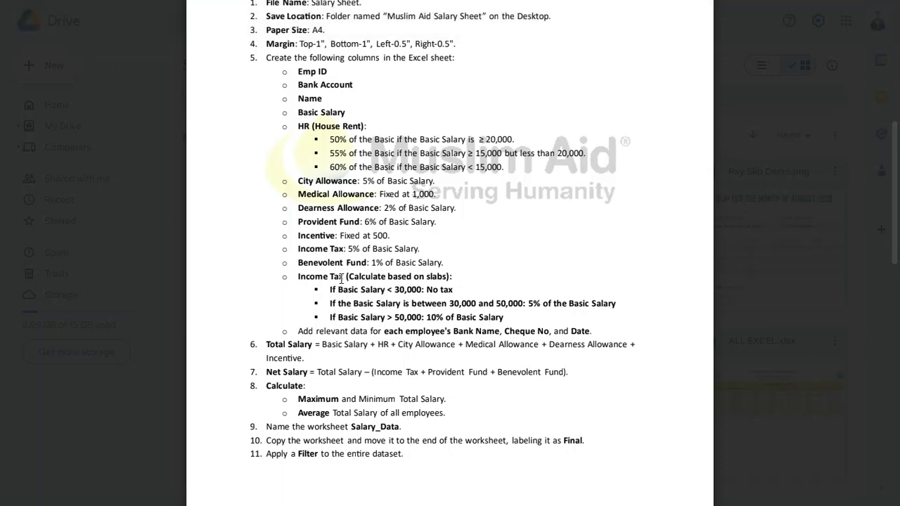
pyautogui.moveTo(522, 319); pyautogui.dragTo(317, 293)
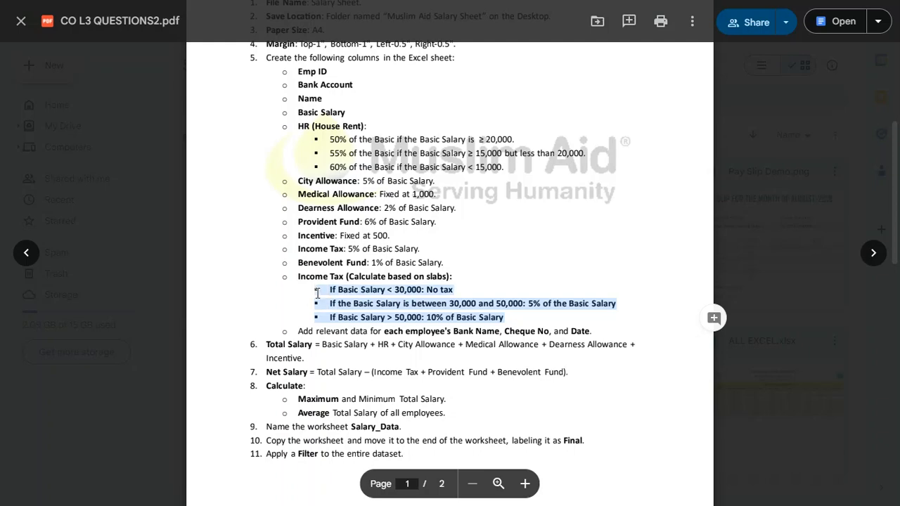
pyautogui.moveTo(553, 303); pyautogui.dragTo(352, 304)
pyautogui.click(383, 309)
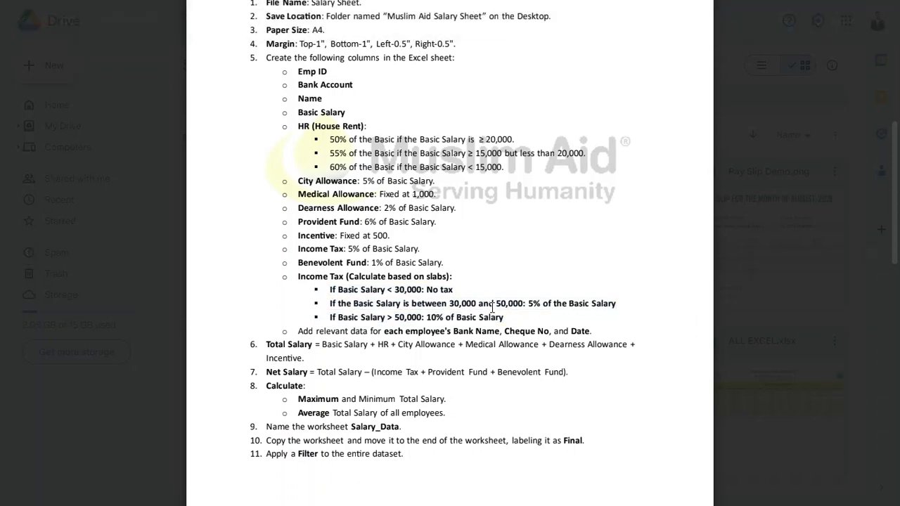
pyautogui.scroll(-3, 492, 308)
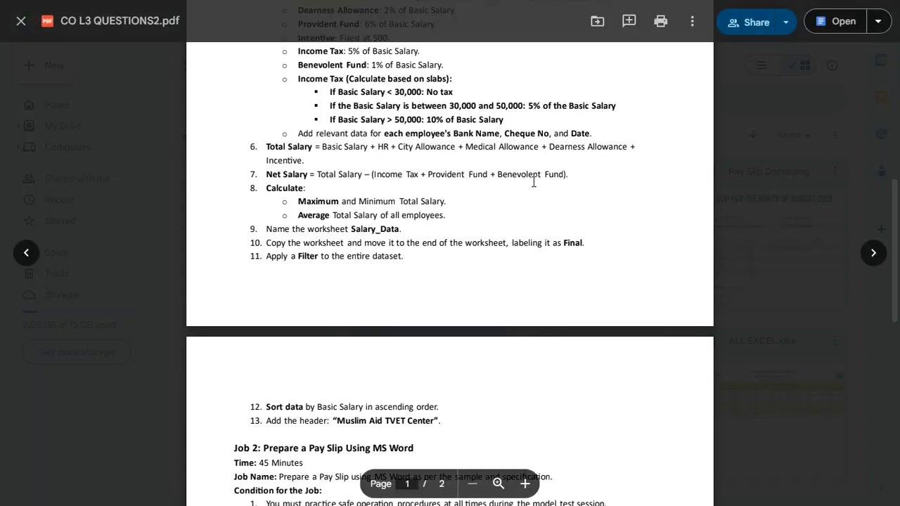
pyautogui.moveTo(301, 134); pyautogui.dragTo(382, 134)
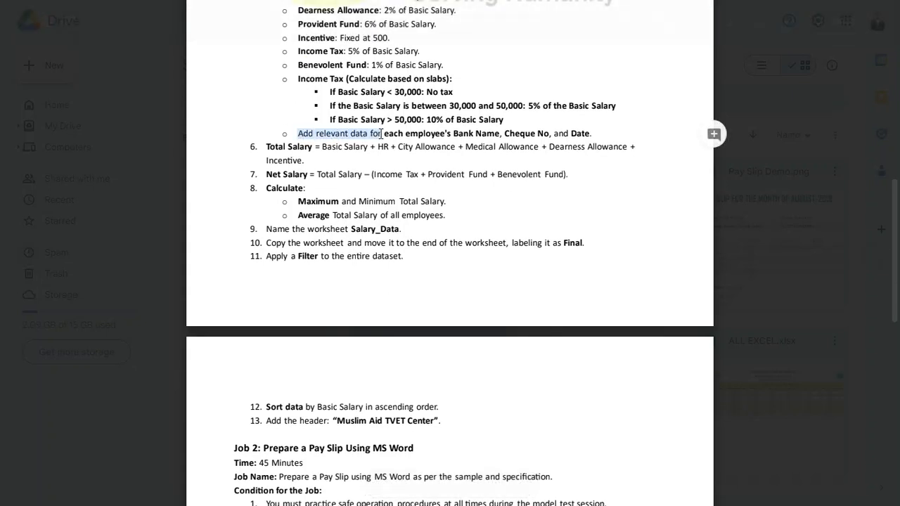
pyautogui.doubleClick(439, 133)
pyautogui.moveTo(439, 133); pyautogui.dragTo(579, 133)
pyautogui.click(488, 147)
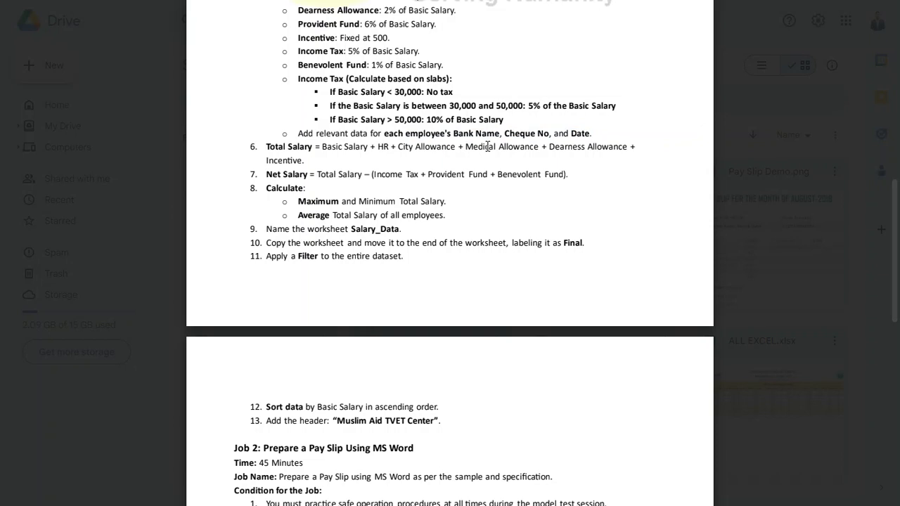
# Step: Read the Total Salary and Net Salary formulas in items 6 and 7 of the specification
pyautogui.moveTo(267, 146); pyautogui.dragTo(330, 181)
pyautogui.click(350, 162)
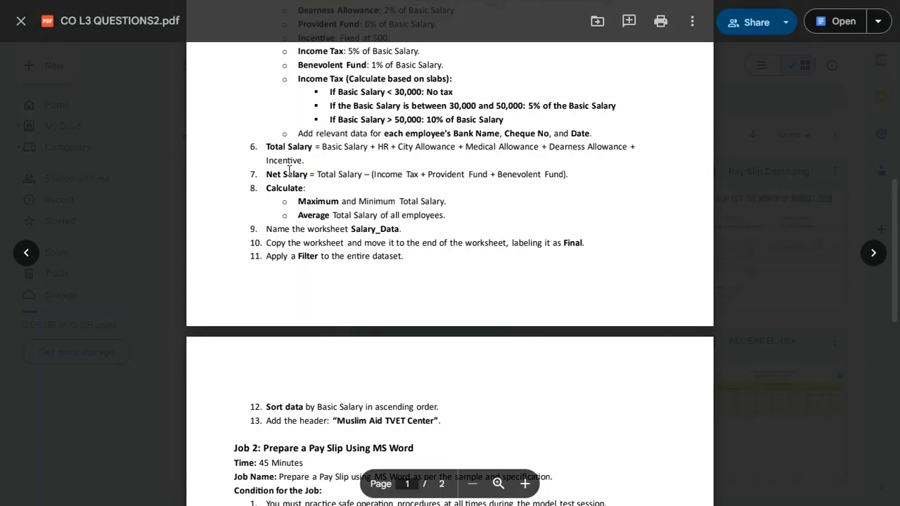
pyautogui.moveTo(315, 160); pyautogui.dragTo(360, 168)
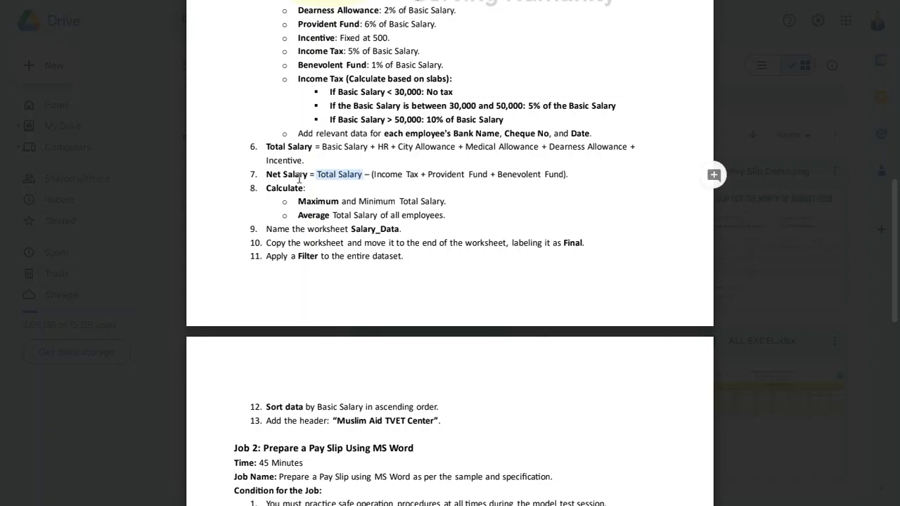
pyautogui.click(326, 172)
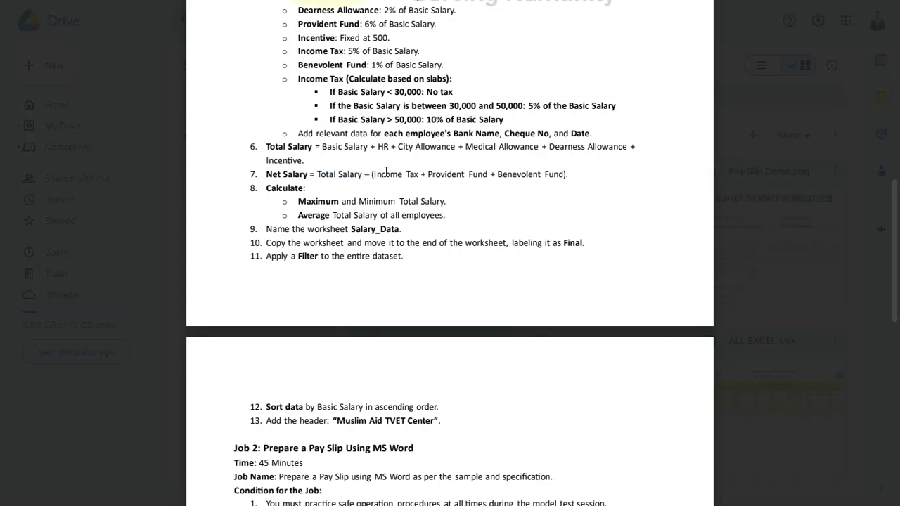
pyautogui.moveTo(371, 174); pyautogui.dragTo(327, 188)
pyautogui.click(425, 187)
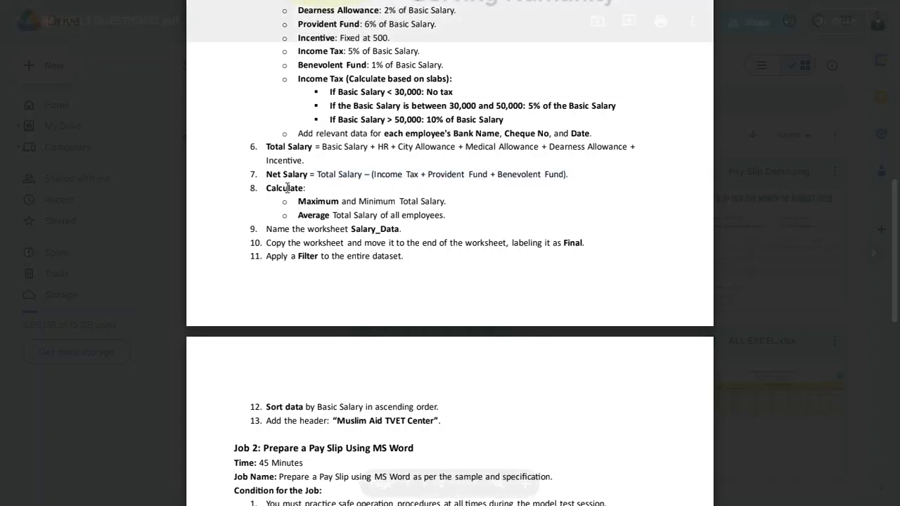
# Step: Read the maximum, minimum and average salary requirements, the Salary_Data worksheet naming, and the remaining Job No. 01 instructions
pyautogui.moveTo(265, 188); pyautogui.dragTo(446, 202)
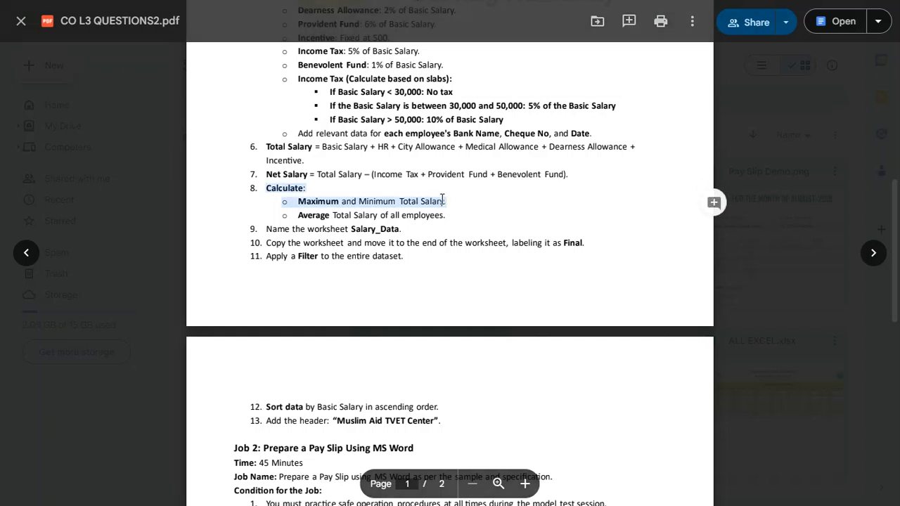
pyautogui.moveTo(343, 219); pyautogui.dragTo(446, 216)
pyautogui.moveTo(266, 230); pyautogui.dragTo(412, 228)
pyautogui.click(345, 229)
pyautogui.doubleClick(355, 229)
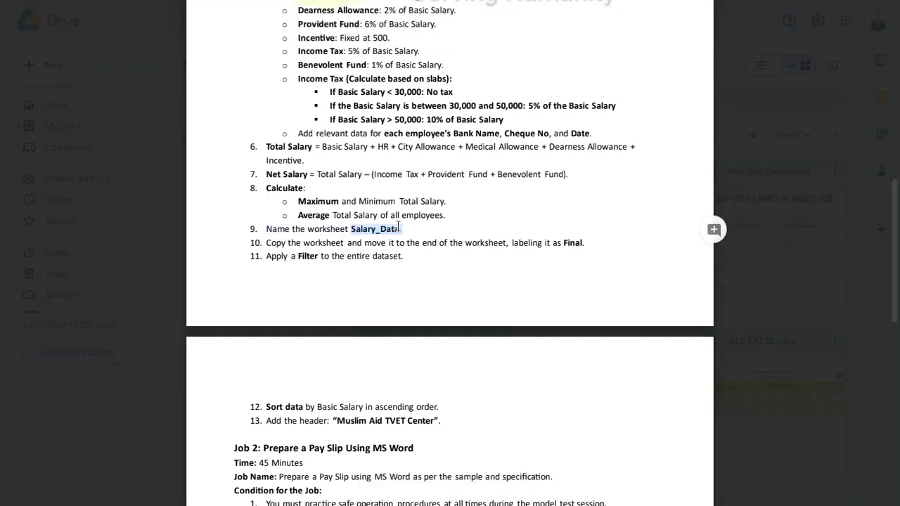
pyautogui.click(331, 252)
pyautogui.scroll(-1, 327, 252)
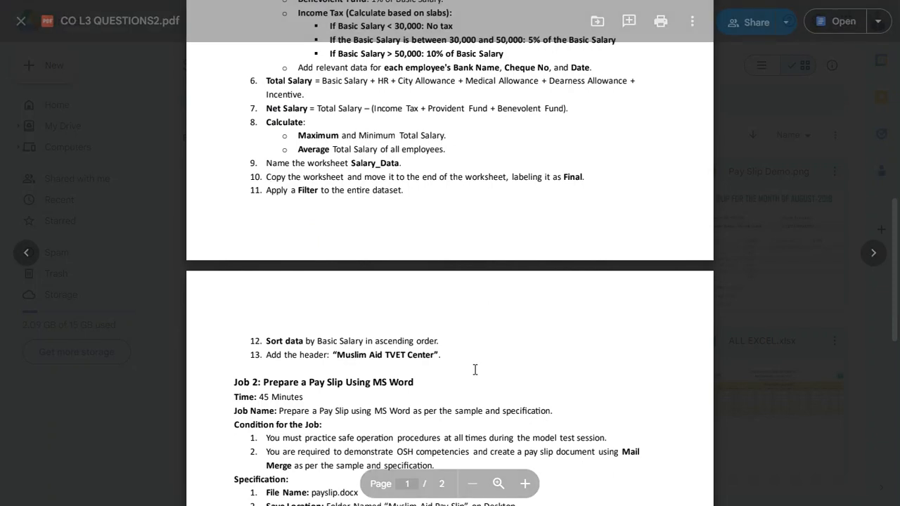
# Step: Read the remaining Job 1 instructions on copying the worksheet as Final, filtering, sorting by Basic Salary and adding the header
pyautogui.moveTo(469, 364); pyautogui.dragTo(256, 148)
pyautogui.click(309, 145)
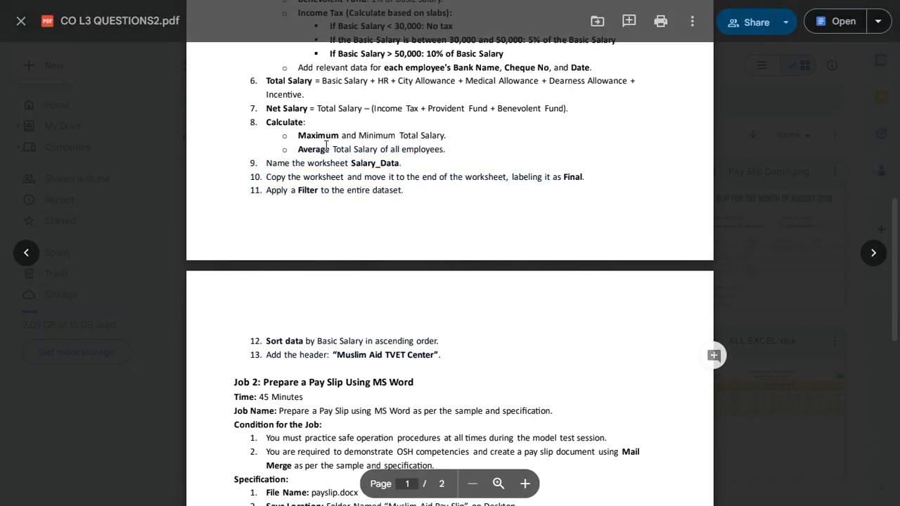
pyautogui.scroll(-5, 365, 370)
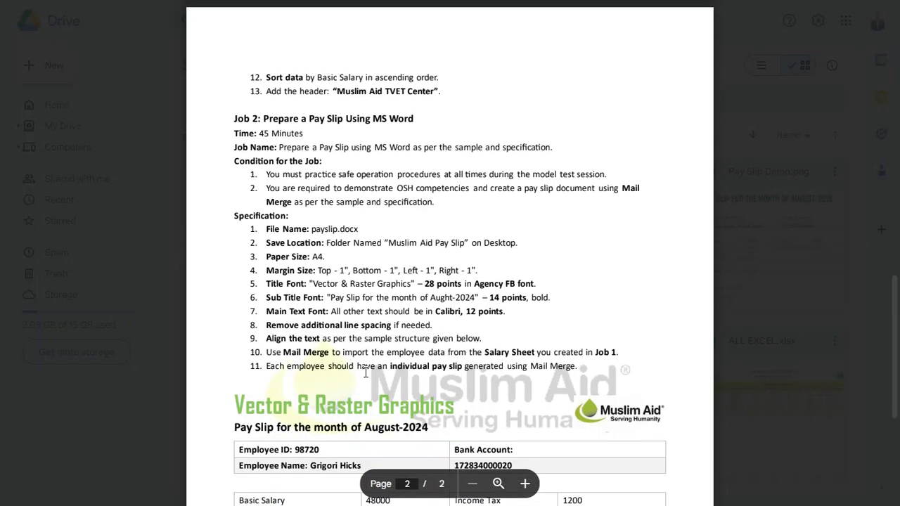
pyautogui.scroll(6, 475, 381)
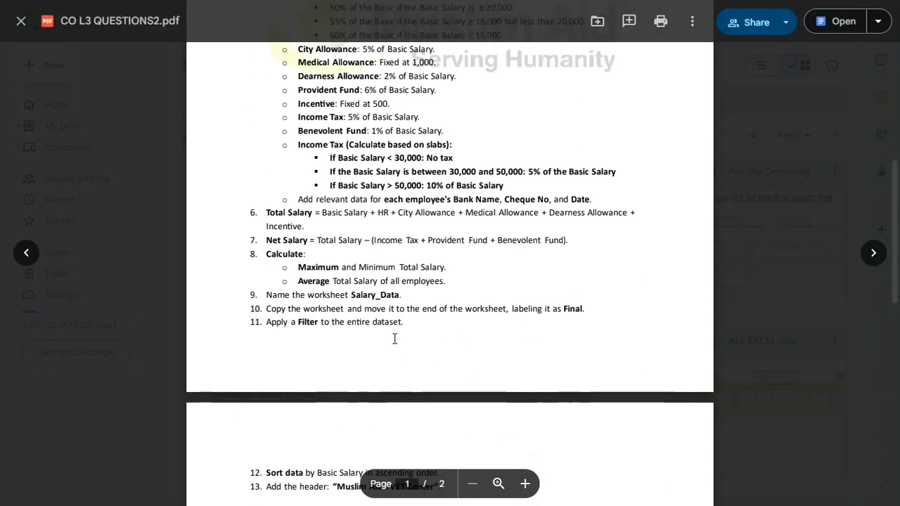
pyautogui.moveTo(436, 311); pyautogui.dragTo(304, 308)
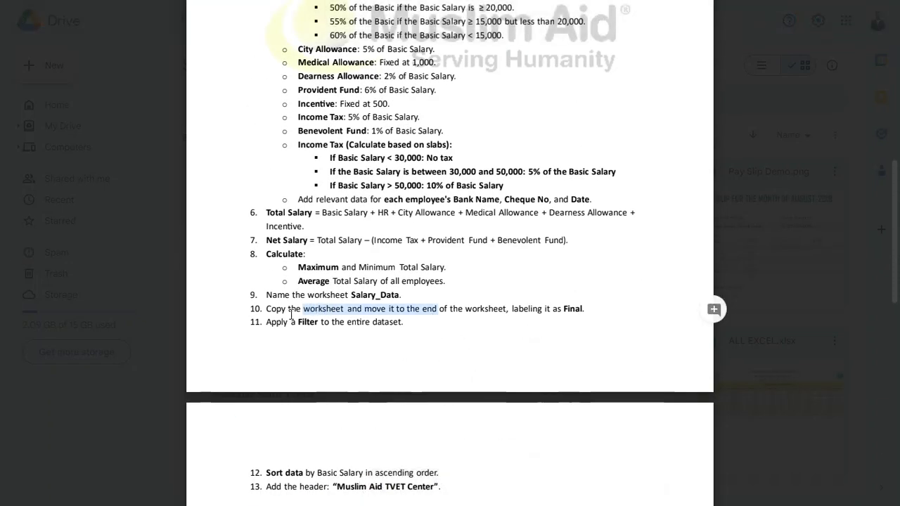
pyautogui.click(292, 315)
pyautogui.scroll(-6, 293, 315)
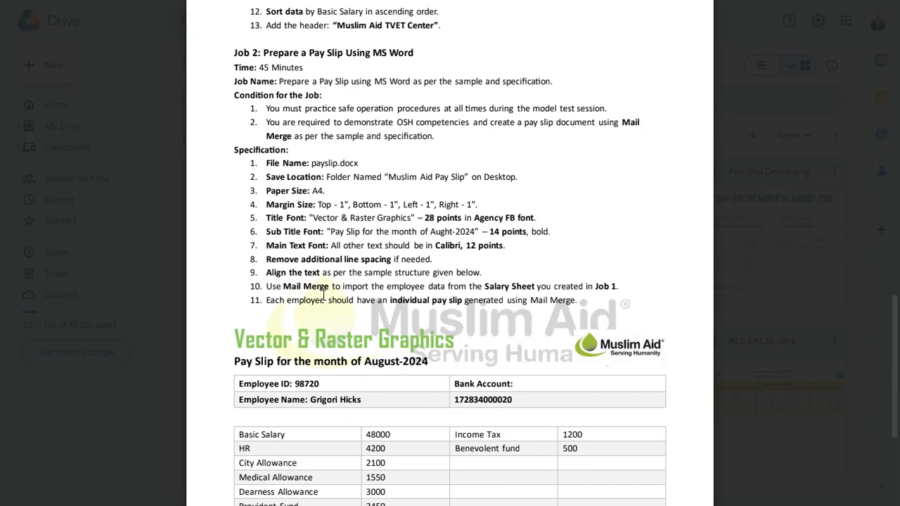
# Step: Look over Job 2 and examine the layout of the sample pay slip at the end of the document
pyautogui.hotkey('alt', 'Tab')
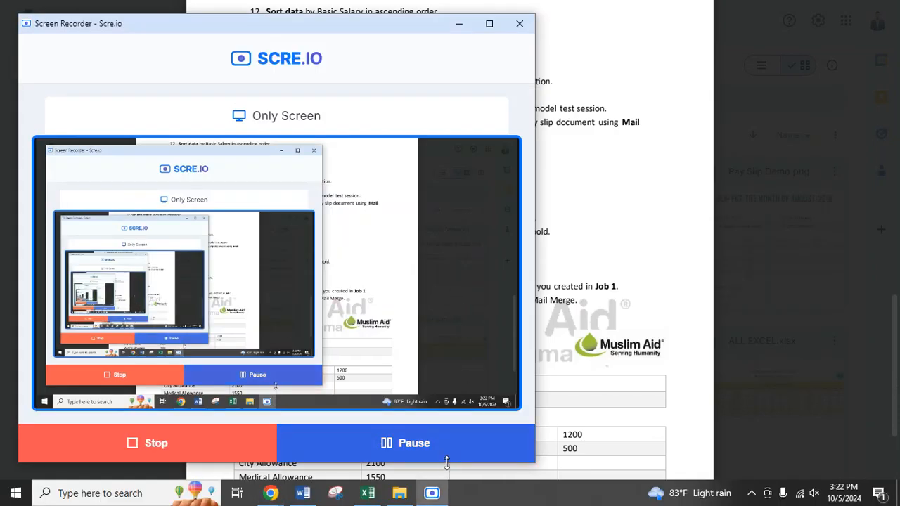
pyautogui.hotkey('alt', 'Tab')
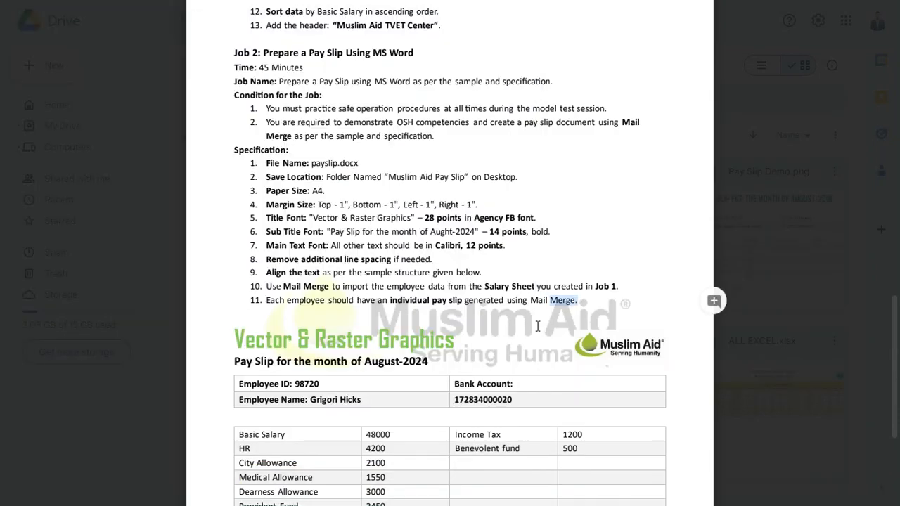
pyautogui.scroll(1, 537, 327)
pyautogui.scroll(2, 537, 327)
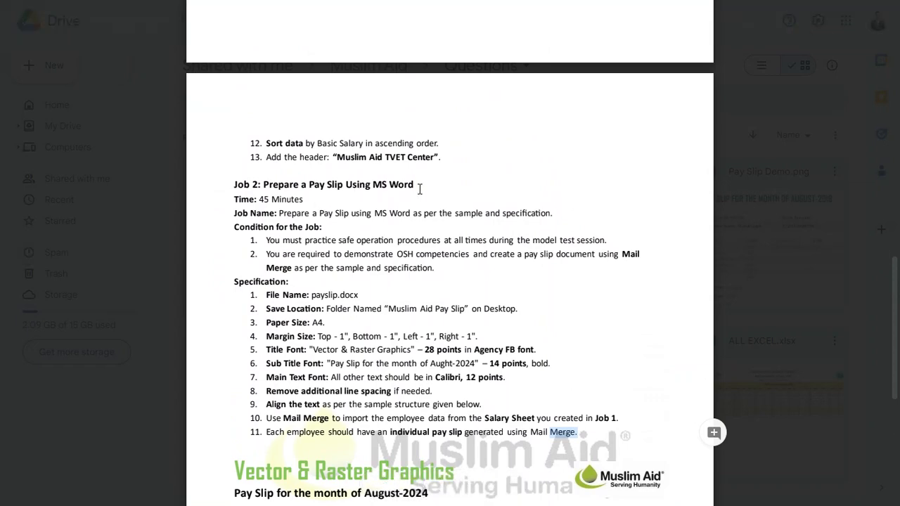
pyautogui.scroll(-5, 414, 267)
pyautogui.scroll(-3, 513, 334)
pyautogui.moveTo(274, 192)
pyautogui.mouseDown()
pyautogui.moveTo(431, 209)
pyautogui.moveTo(580, 321)
pyautogui.moveTo(579, 417)
pyautogui.mouseUp()
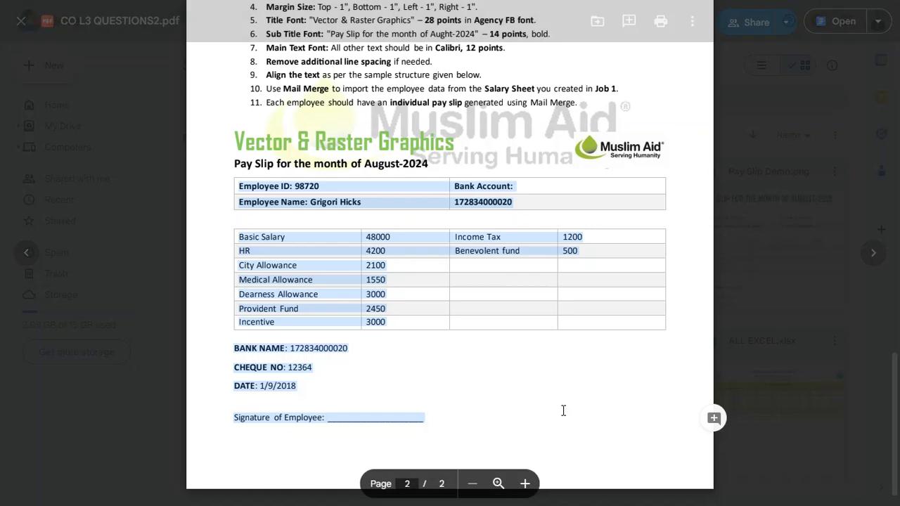
pyautogui.click(306, 351)
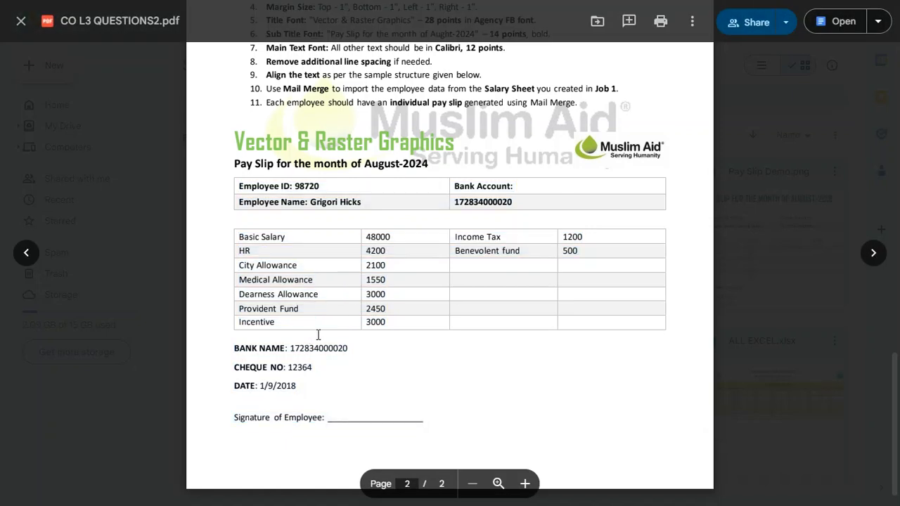
pyautogui.scroll(-1, 370, 282)
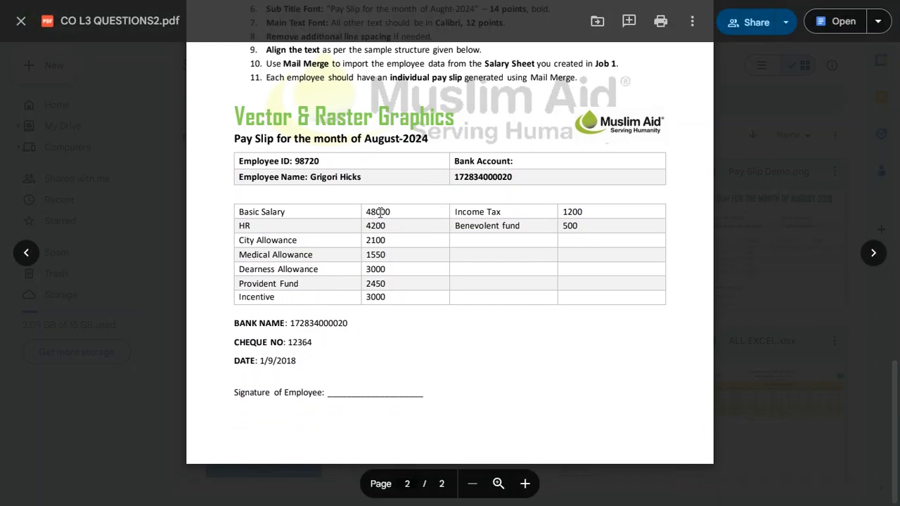
pyautogui.scroll(3, 380, 212)
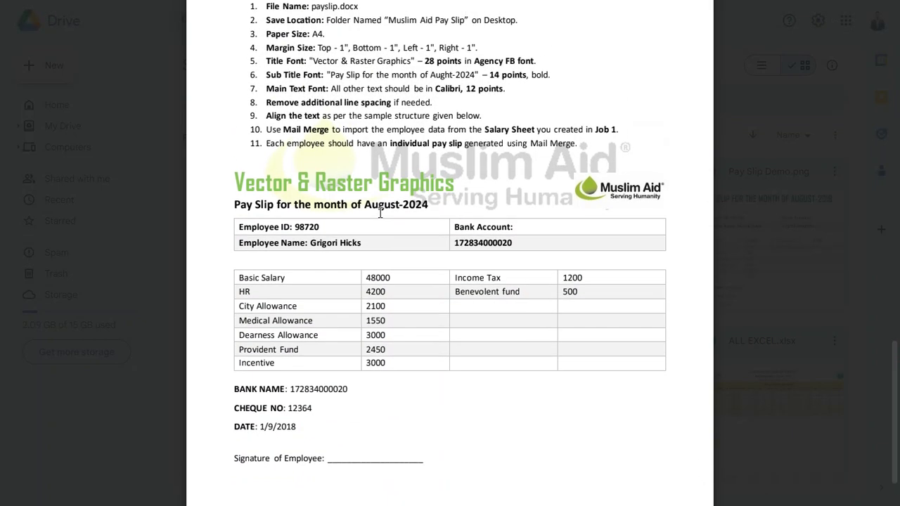
# Step: Read the time limit, job name and conditions for Job 2, the pay slip in MS Word
pyautogui.scroll(3, 379, 213)
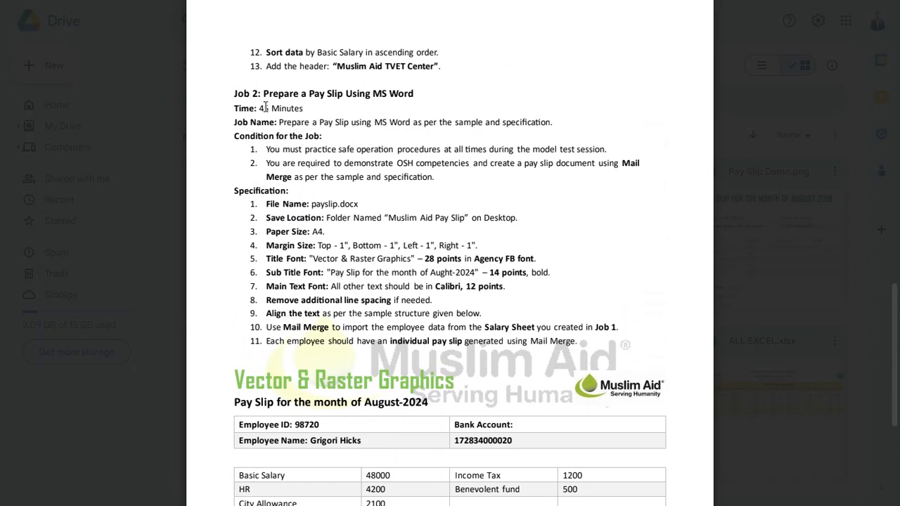
pyautogui.moveTo(257, 105); pyautogui.dragTo(304, 102)
pyautogui.click(310, 153)
pyautogui.moveTo(454, 123); pyautogui.dragTo(552, 124)
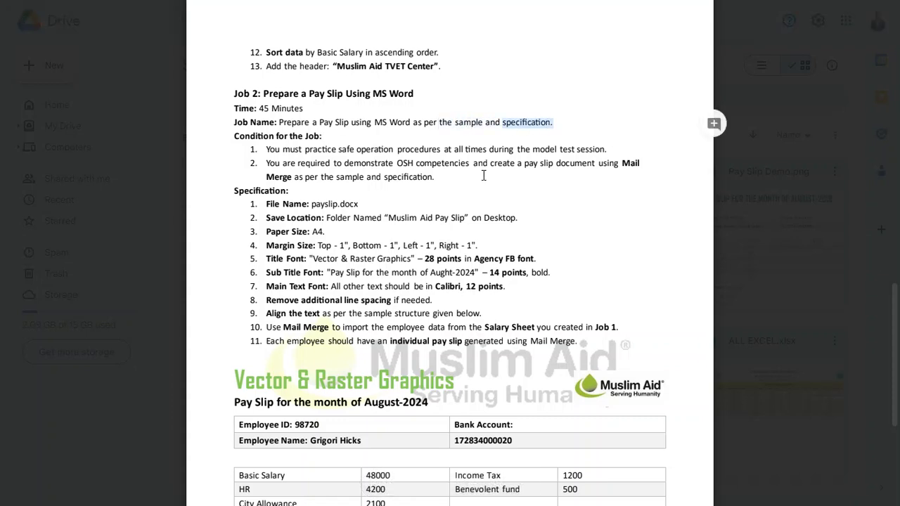
pyautogui.click(493, 170)
pyautogui.moveTo(266, 150); pyautogui.dragTo(444, 183)
pyautogui.click(338, 207)
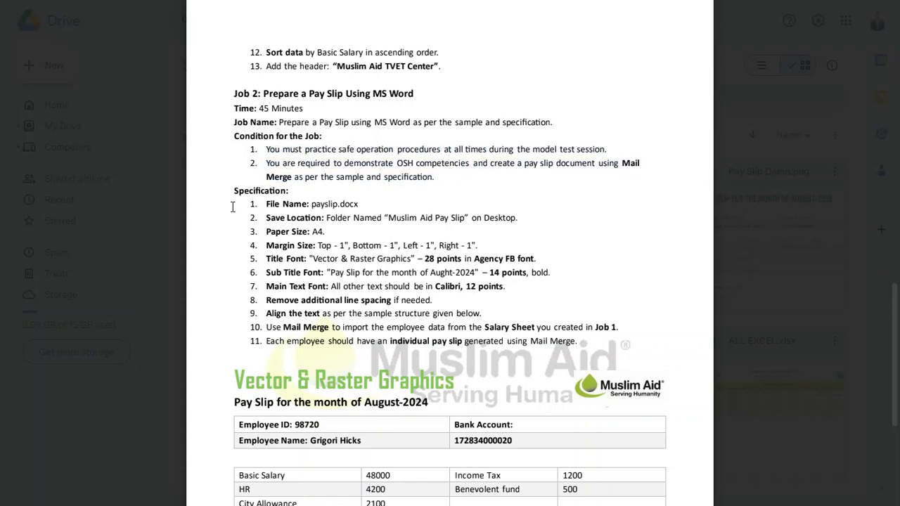
pyautogui.moveTo(298, 163); pyautogui.dragTo(595, 150)
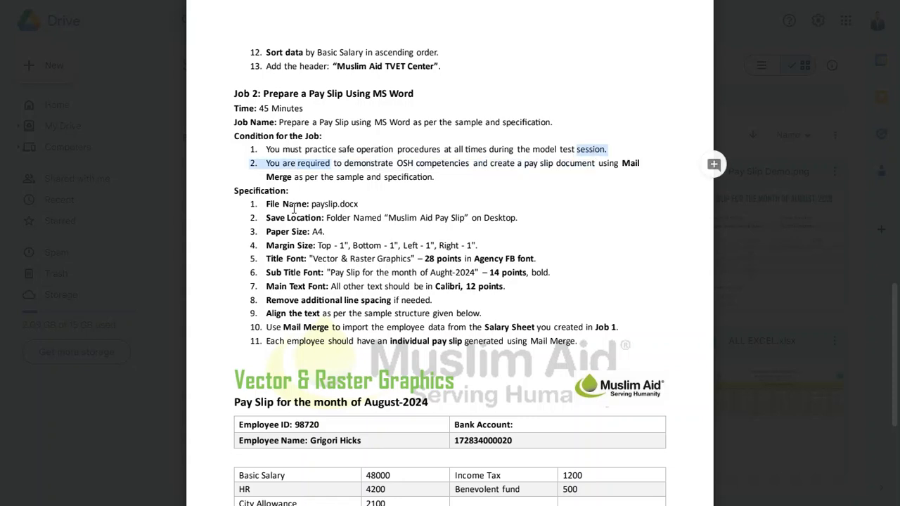
# Step: Read the Job 2 specification for file name, save location, paper size, margins, fonts and line spacing
pyautogui.moveTo(225, 197); pyautogui.dragTo(370, 205)
pyautogui.click(325, 231)
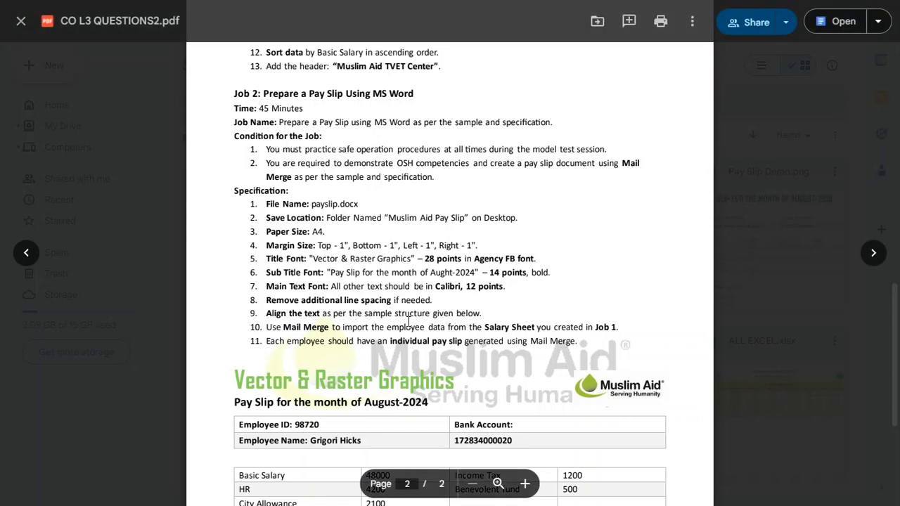
pyautogui.scroll(-2, 409, 322)
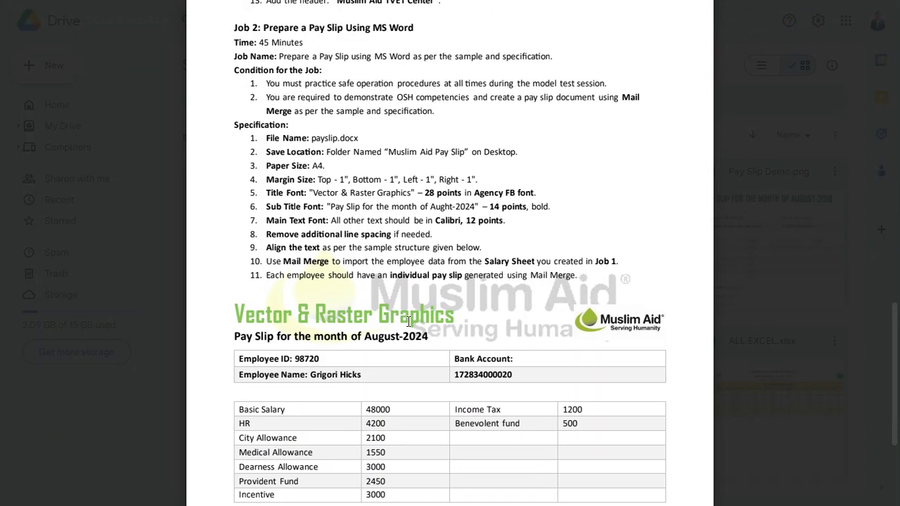
pyautogui.scroll(-1, 408, 321)
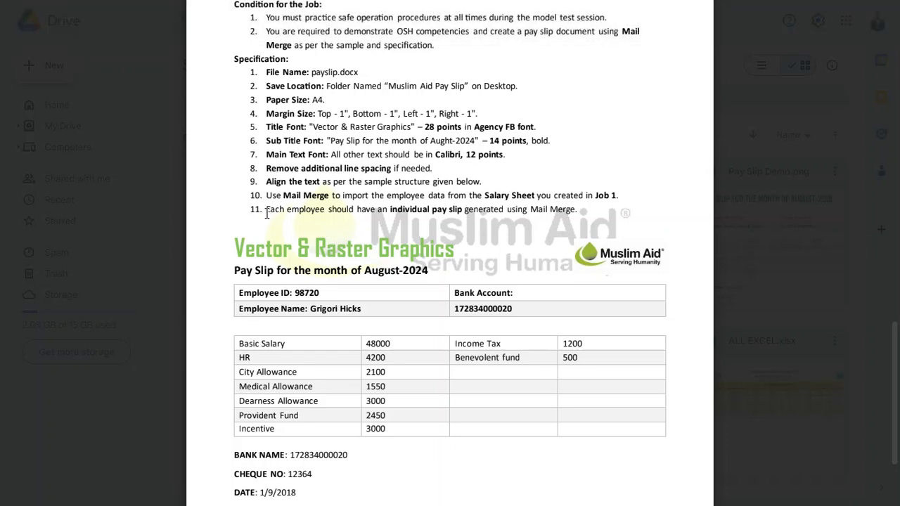
# Step: Examine the Mail Merge requirement in item 10 and the salary and bank account fields on the sample pay slip
pyautogui.moveTo(267, 194); pyautogui.dragTo(466, 195)
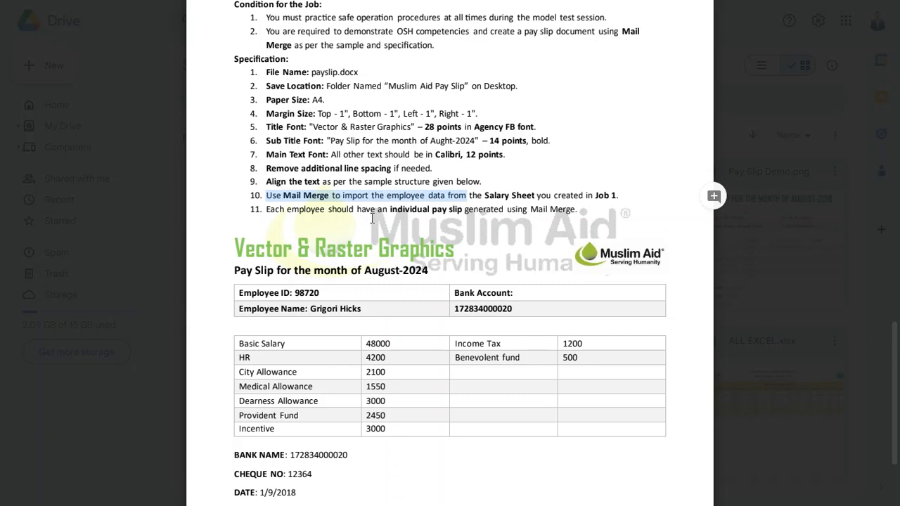
pyautogui.doubleClick(389, 344)
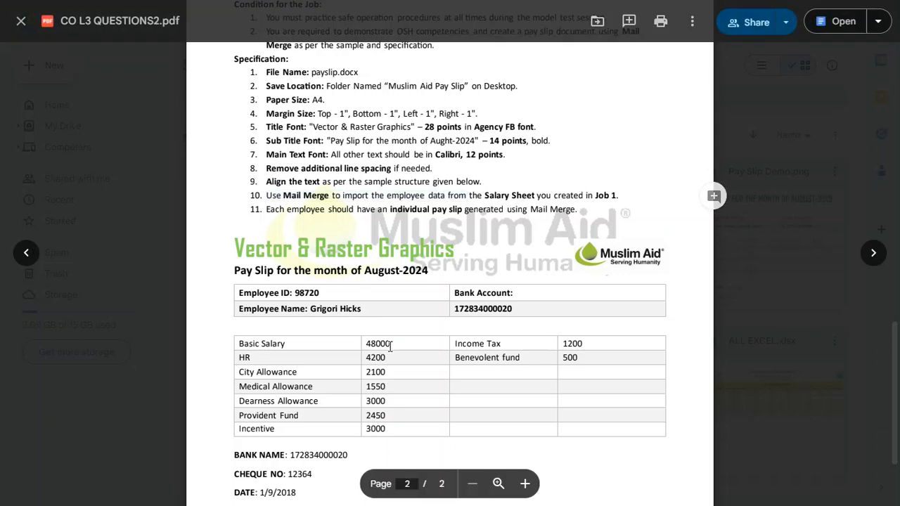
pyautogui.click(364, 360)
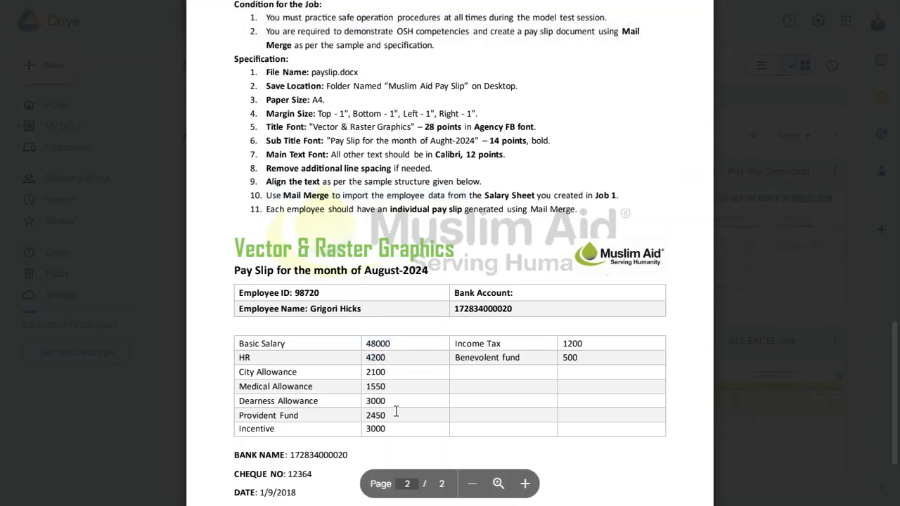
pyautogui.doubleClick(483, 308)
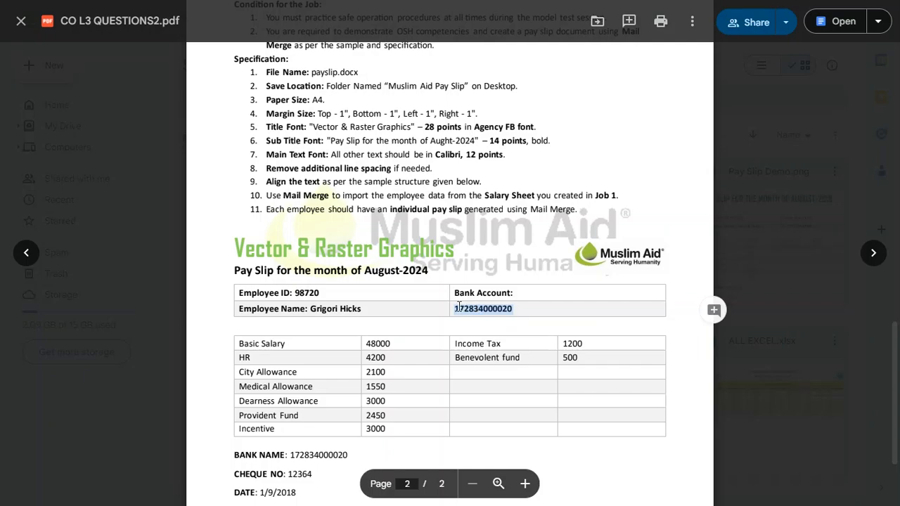
# Step: Recheck the Job 1 requirement to add each employee's Bank Name, Cheque No and Date
pyautogui.scroll(10, 459, 307)
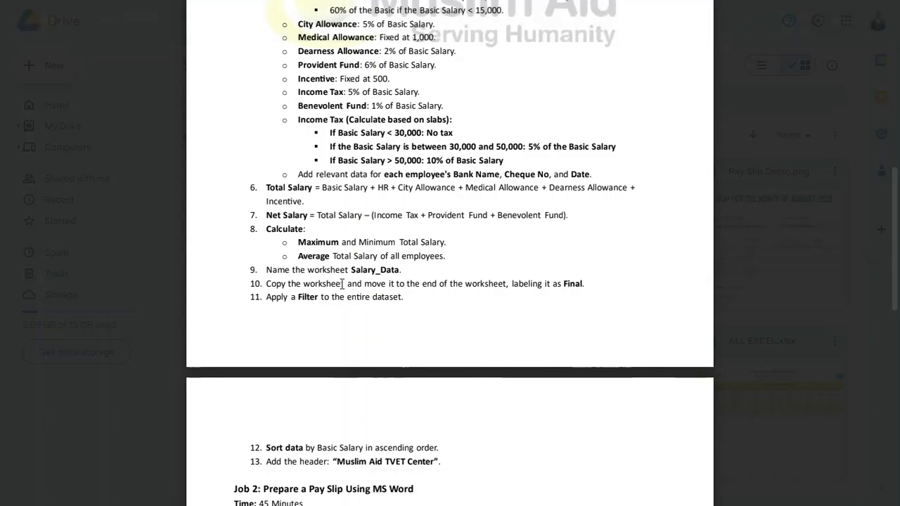
pyautogui.scroll(6, 358, 148)
pyautogui.scroll(-5, 424, 177)
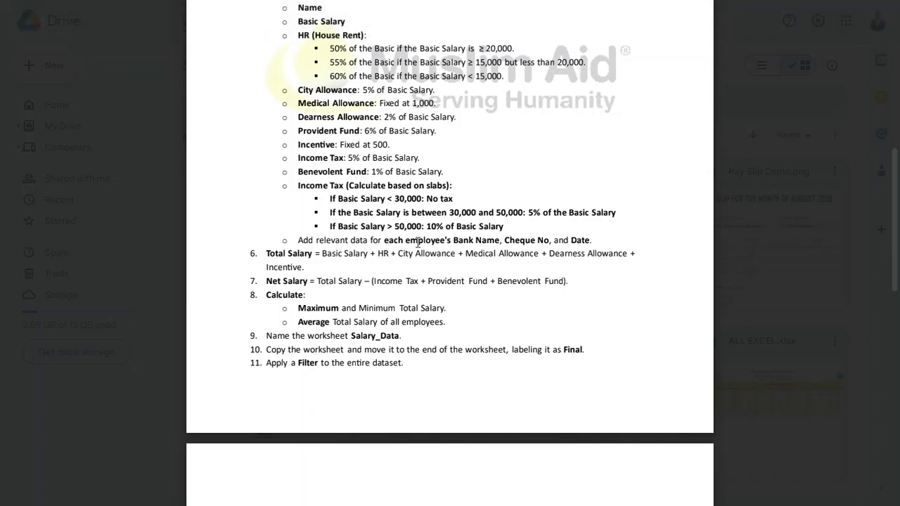
pyautogui.moveTo(486, 244); pyautogui.dragTo(590, 243)
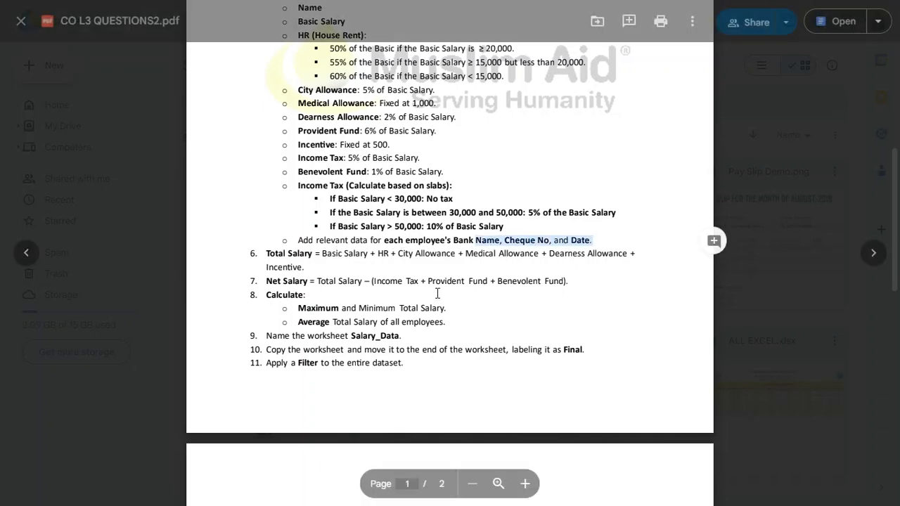
# Step: Review the Job 2 specification again together with the fields of the August-2024 sample pay slip
pyautogui.scroll(-10, 438, 303)
pyautogui.scroll(-3, 438, 303)
pyautogui.scroll(3, 438, 303)
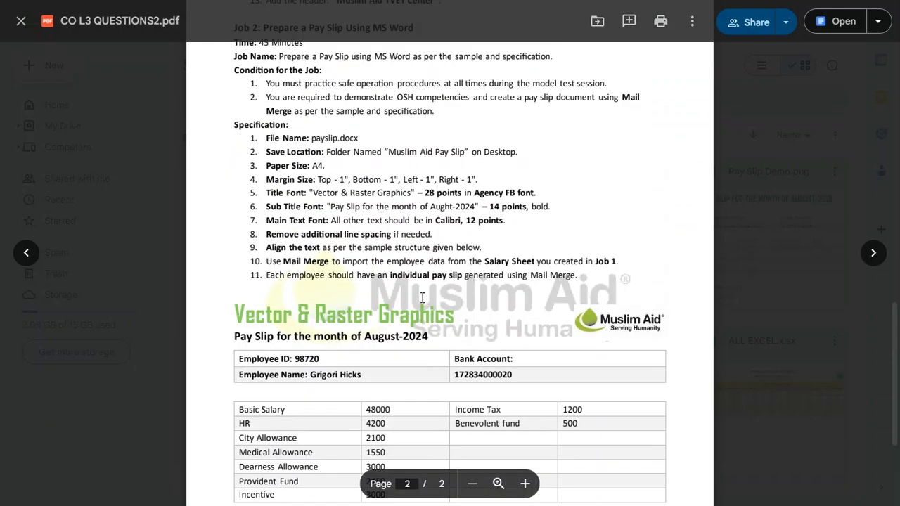
pyautogui.scroll(-1, 404, 305)
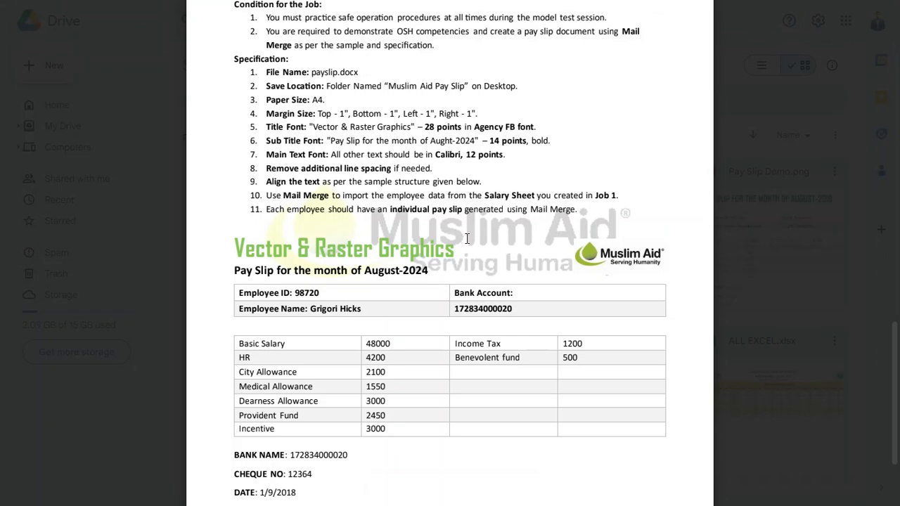
pyautogui.scroll(-1, 466, 239)
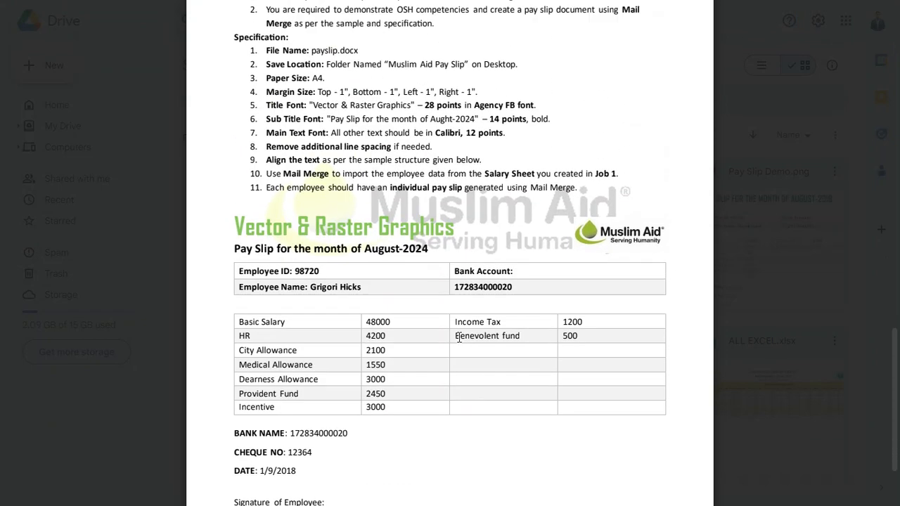
# Step: Close the document preview and reopen CO L3 QUESTIONS2.pdf from the Questions folder at the Job 1 instructions
pyautogui.click(763, 278)
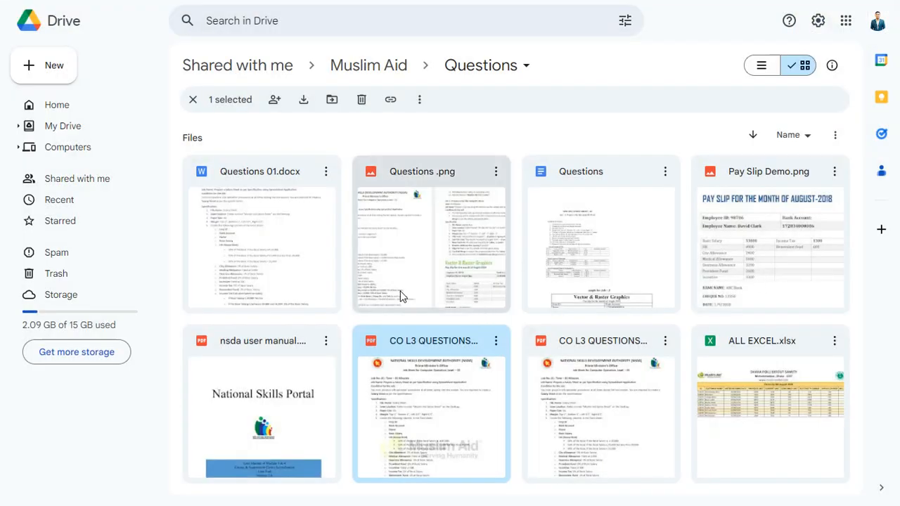
pyautogui.doubleClick(493, 381)
pyautogui.scroll(-6, 452, 310)
pyautogui.scroll(-2, 449, 311)
# Step: Switch to work.xlsx in Excel and look over the existing salary sheets and the Job No. 03 specification pictures
pyautogui.hotkey('alt', 'Tab')
pyautogui.hotkey('alt', 'Tab')
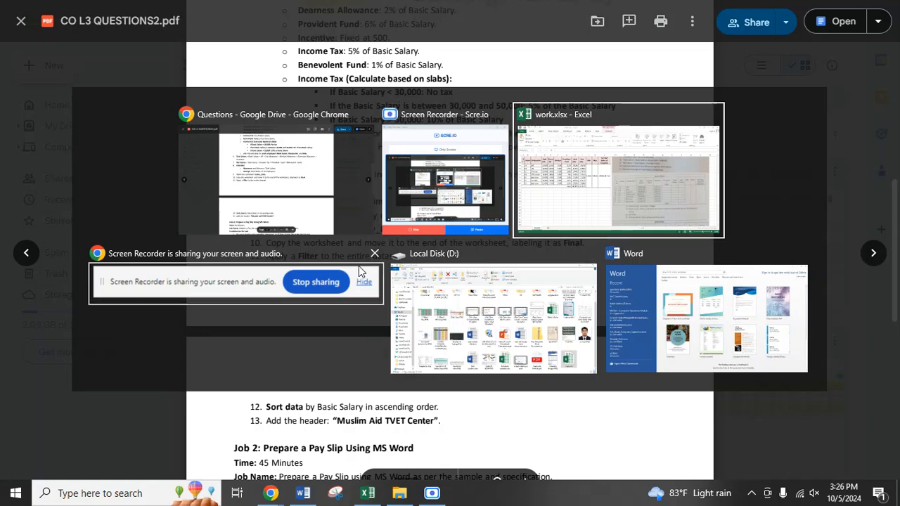
pyautogui.scroll(-3, 552, 345)
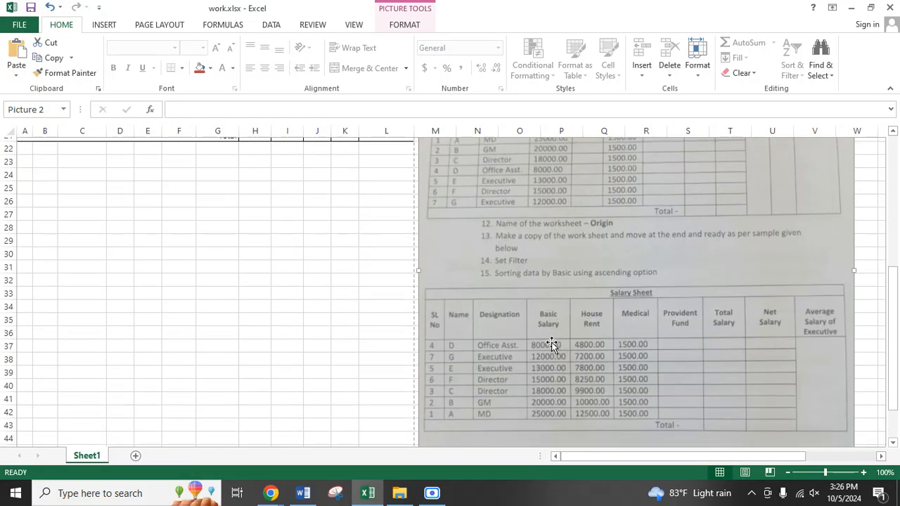
pyautogui.scroll(-1, 552, 344)
pyautogui.scroll(8, 285, 319)
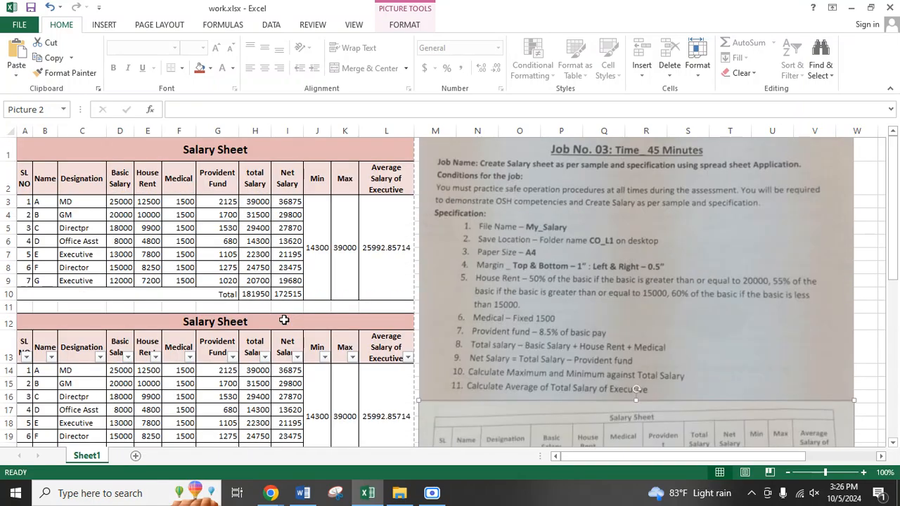
pyautogui.click(540, 234)
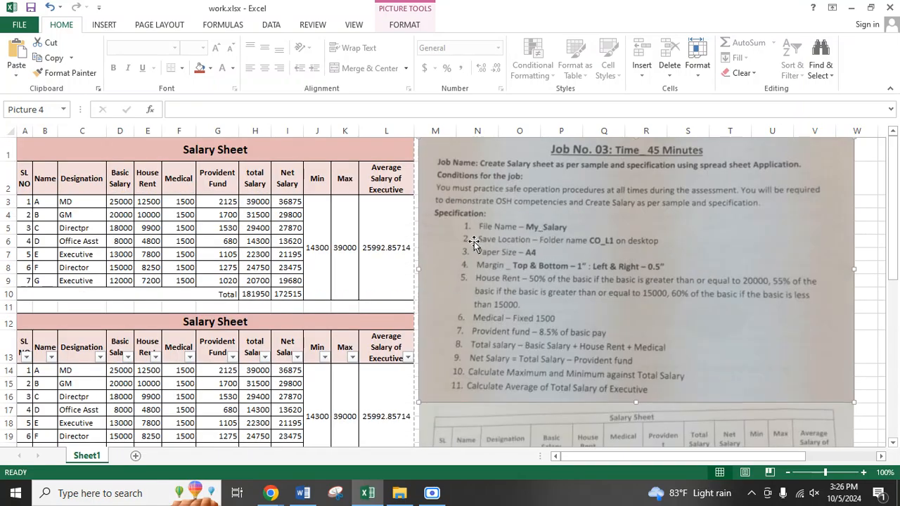
# Step: Clear the contents of the second Salary Sheet table in rows 12 to 21
pyautogui.scroll(-3, 253, 316)
pyautogui.moveTo(91, 175); pyautogui.dragTo(262, 276)
pyautogui.press('Delete')
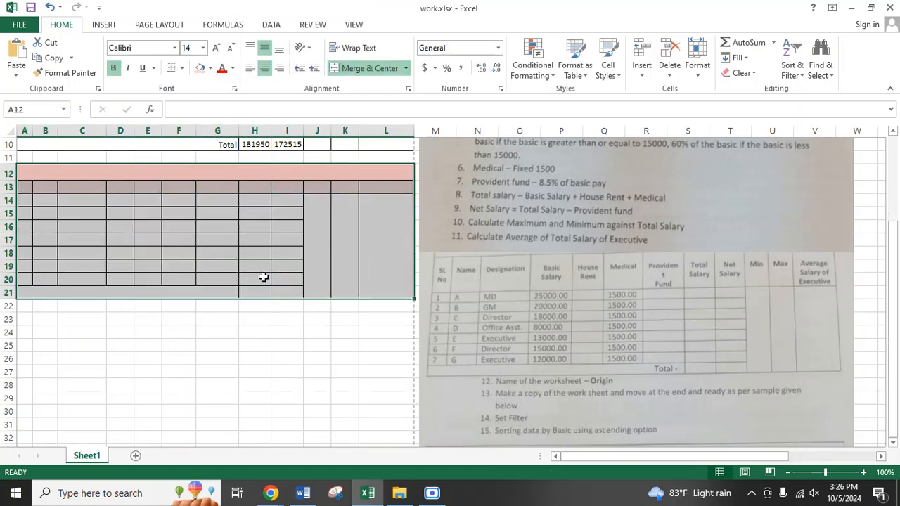
# Step: Clear all remaining formatting, including merged cells, fill and borders, from the emptied second table in rows 12 to 21
pyautogui.click(742, 73)
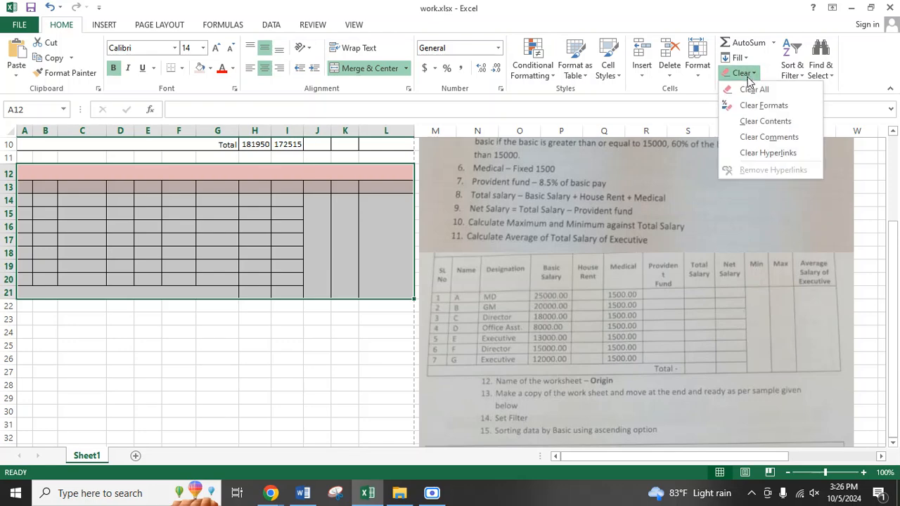
pyautogui.click(751, 91)
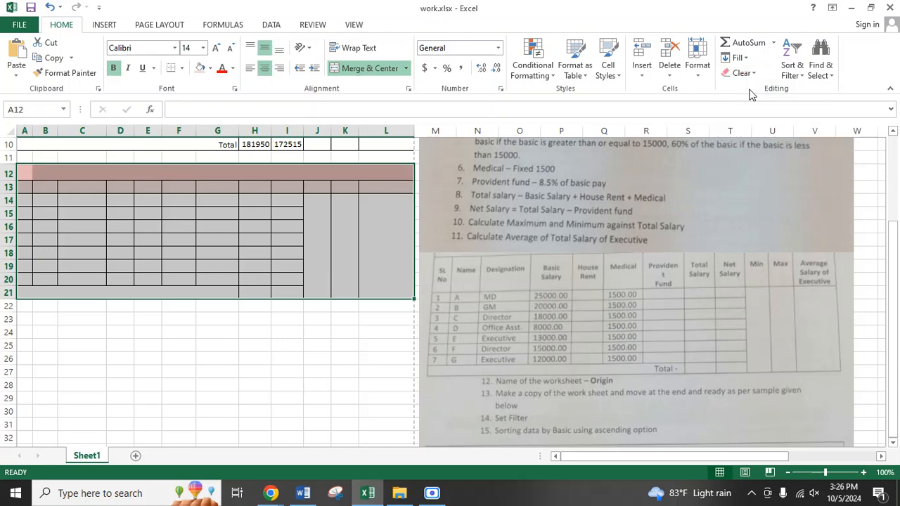
pyautogui.click(234, 293)
pyautogui.scroll(3, 234, 293)
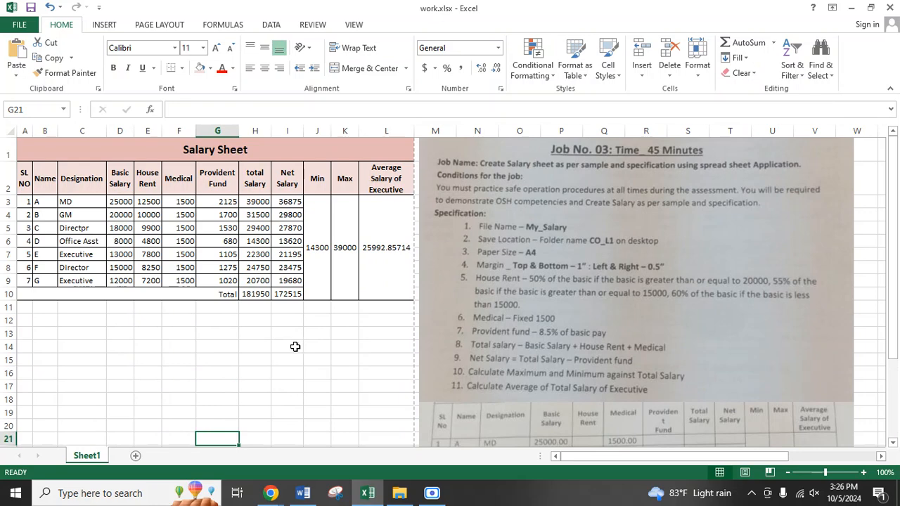
# Step: Look over the Job No. 03 specification pictures beside the salary sheet, then save the work.xlsx workbook and close it
pyautogui.scroll(-3, 485, 344)
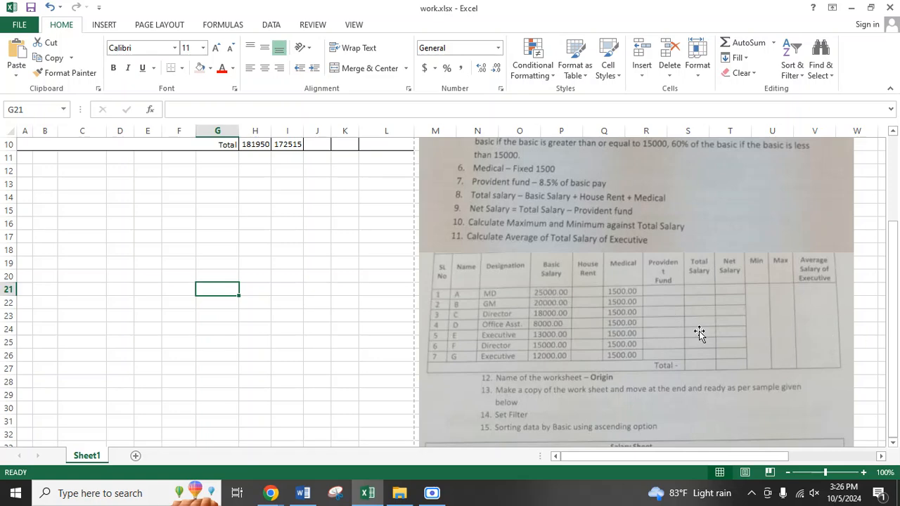
pyautogui.scroll(-3, 699, 334)
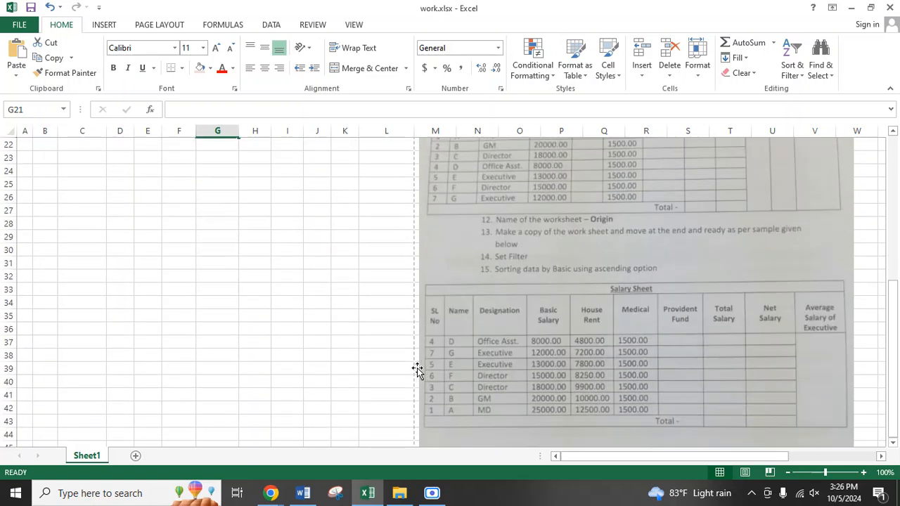
pyautogui.scroll(7, 415, 366)
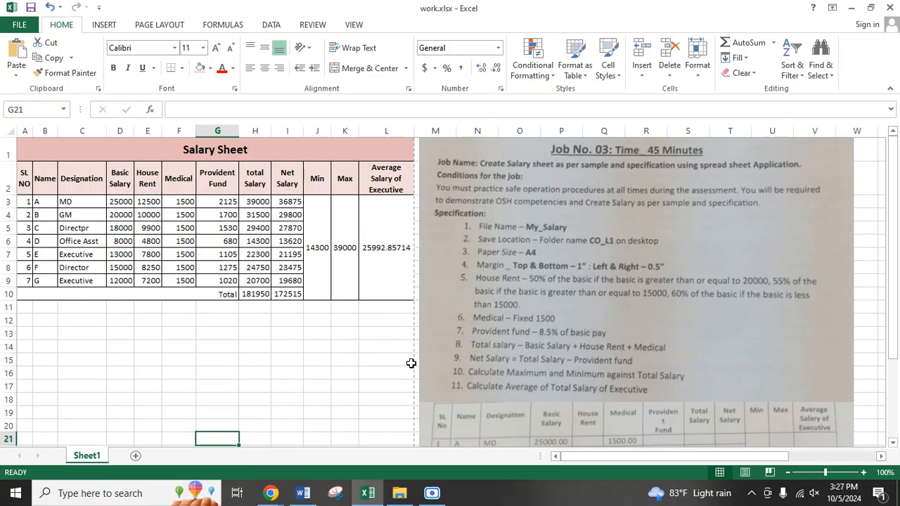
pyautogui.click(287, 359)
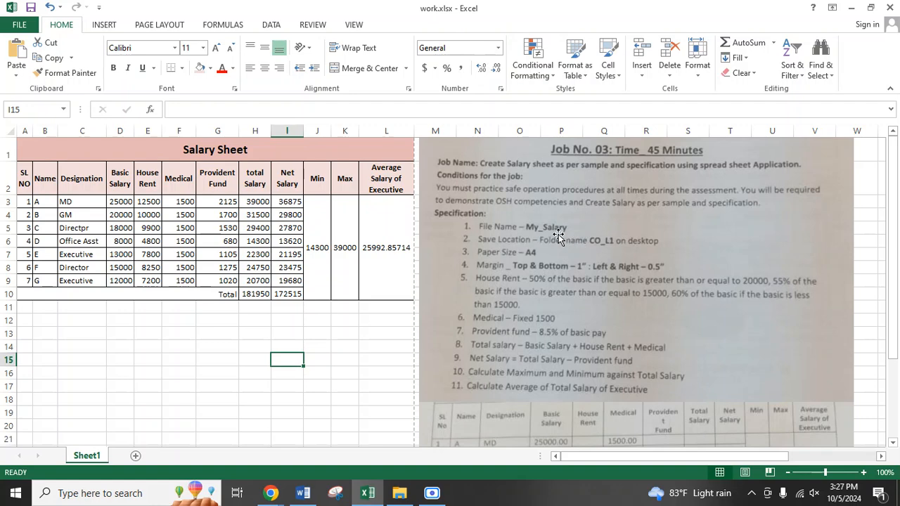
pyautogui.click(282, 348)
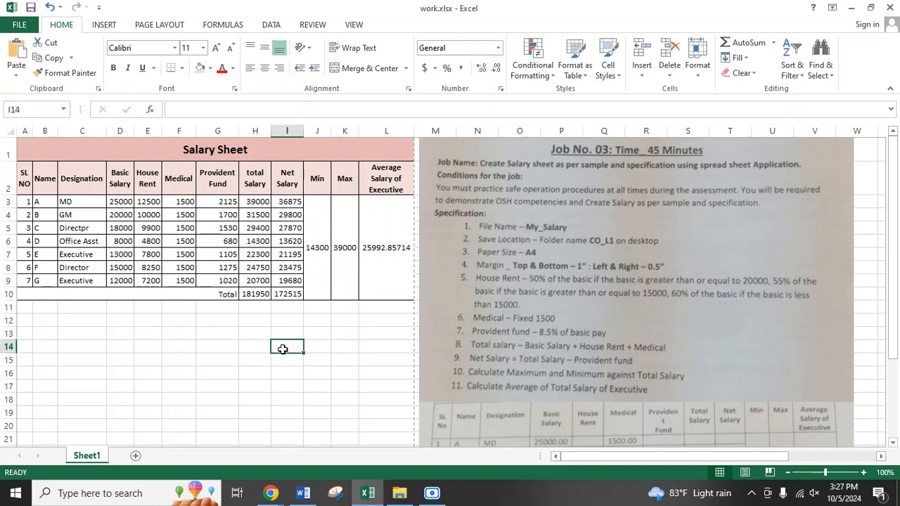
pyautogui.hotkey('ctrl', 's')
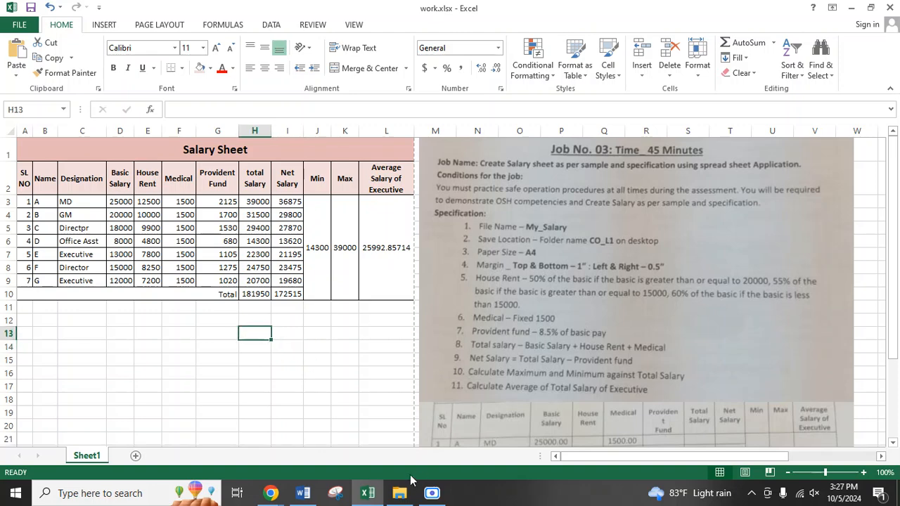
pyautogui.click(399, 493)
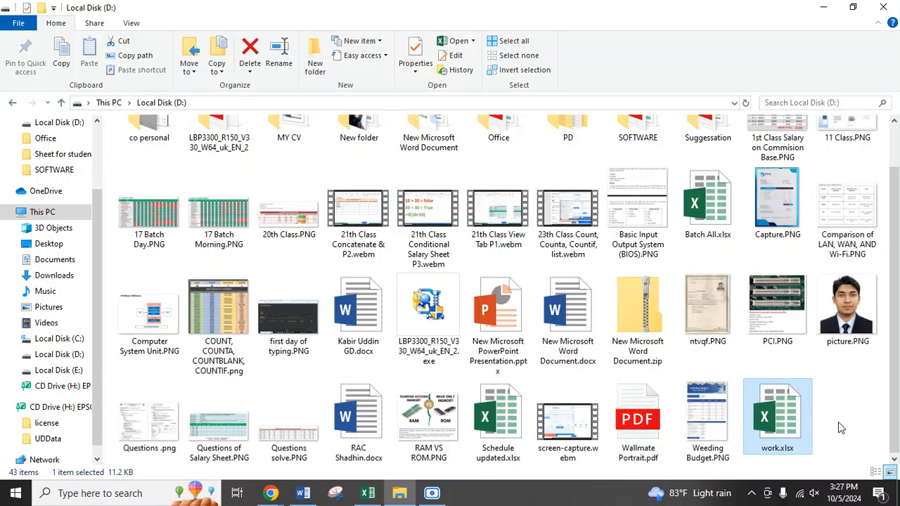
pyautogui.click(368, 496)
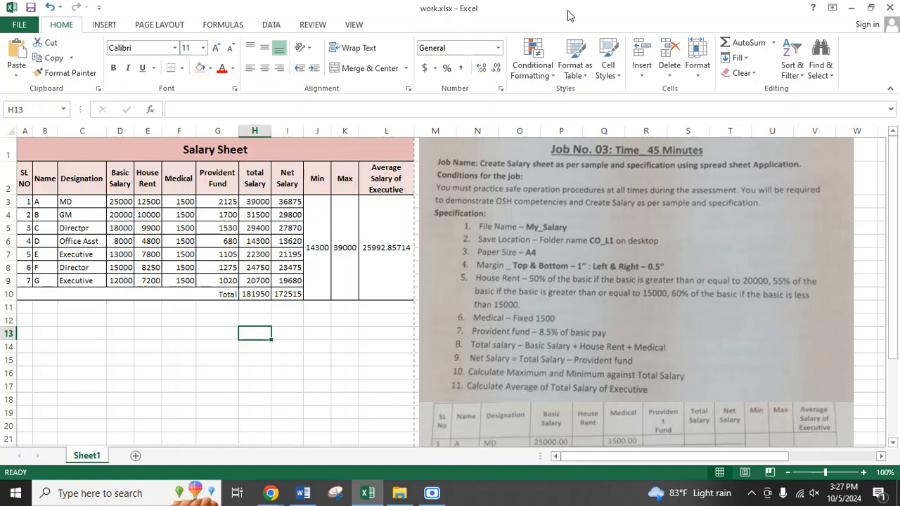
pyautogui.click(889, 8)
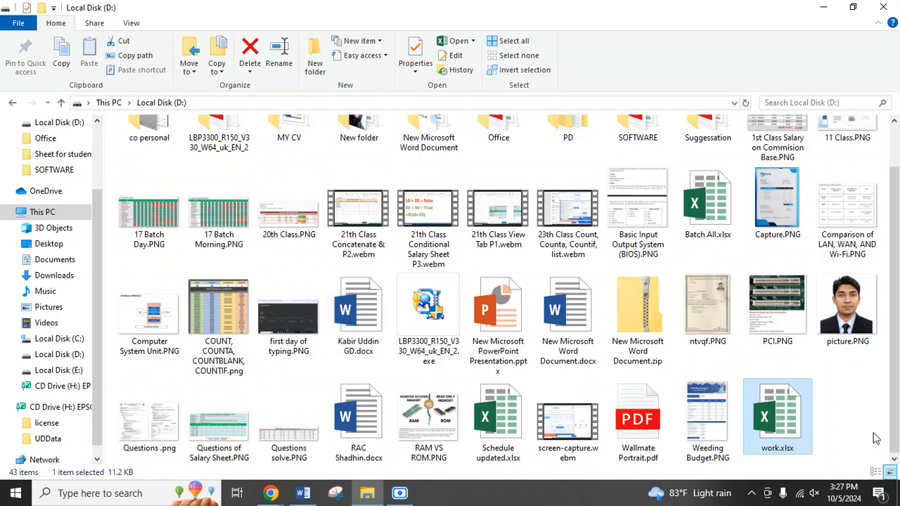
# Step: Rename work.xlsx on Local Disk (D:) as My_Salary.xlsx
pyautogui.doubleClick(776, 441)
pyautogui.rightClick(776, 441)
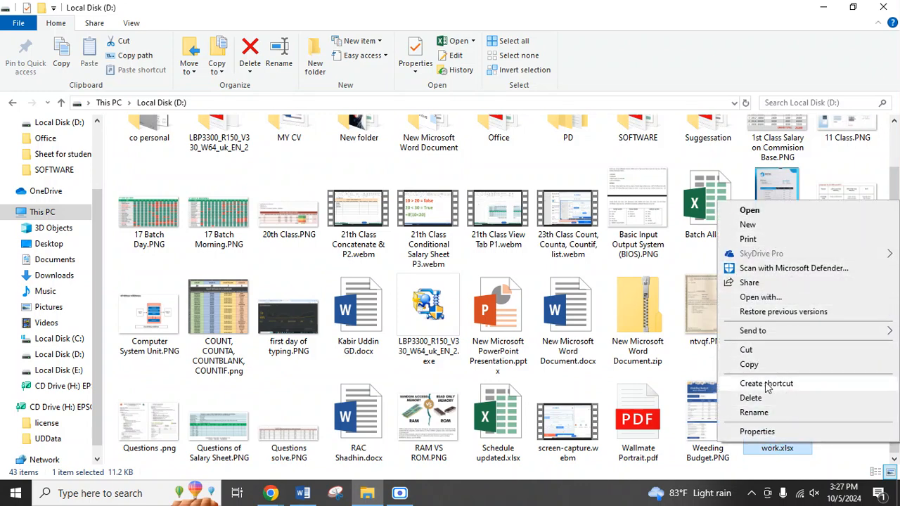
pyautogui.click(753, 413)
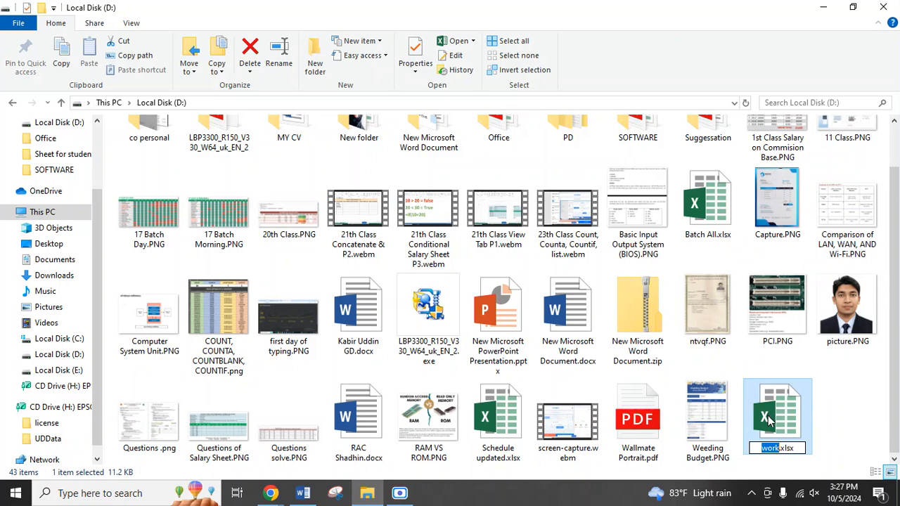
pyautogui.write('My_Salary')
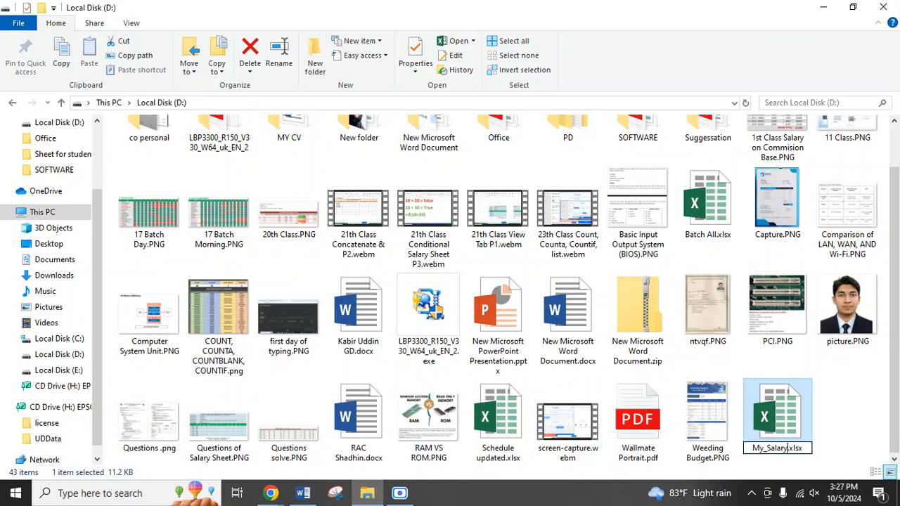
pyautogui.press('Return')
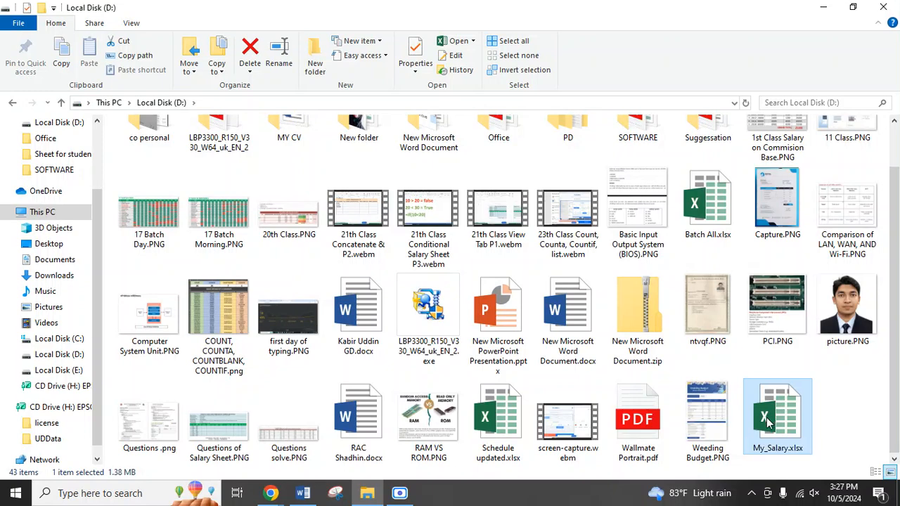
# Step: Copy My_Salary.xlsx from Local Disk (D:) to the Desktop and open the copy in Excel
pyautogui.click(863, 409)
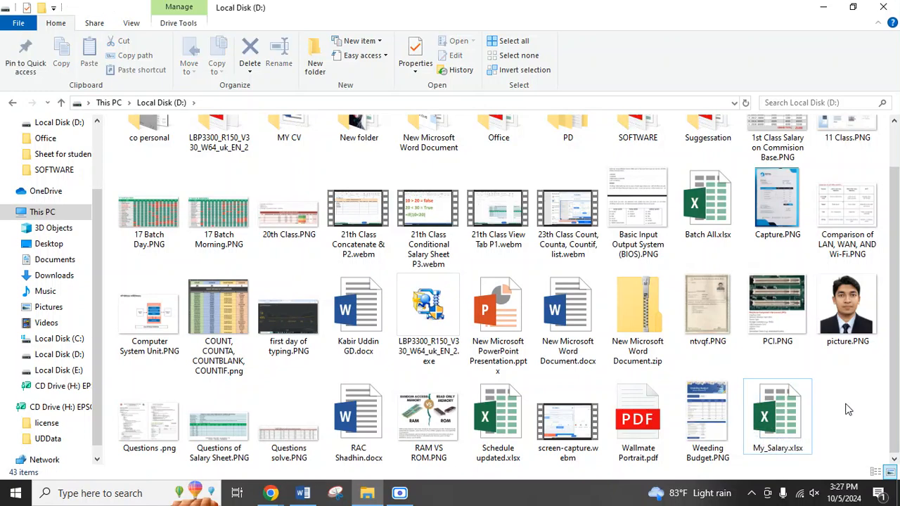
pyautogui.press('space')
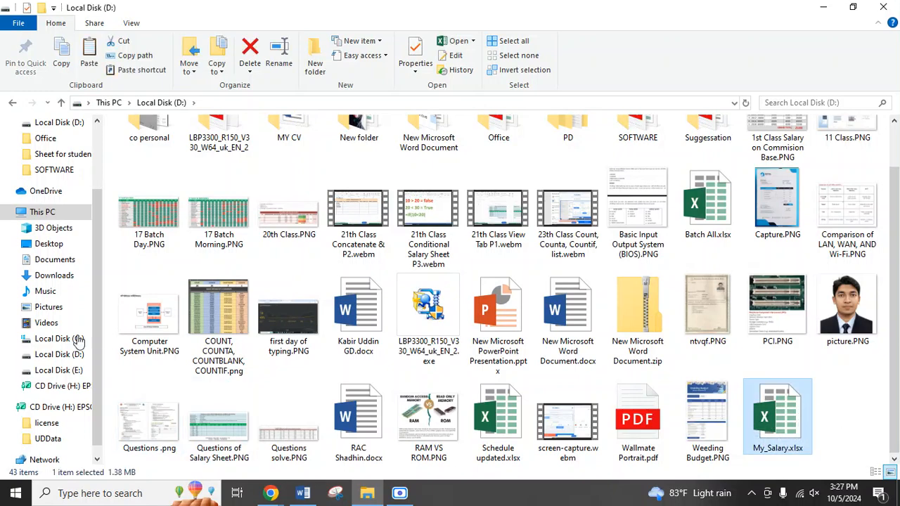
pyautogui.scroll(1, 48, 281)
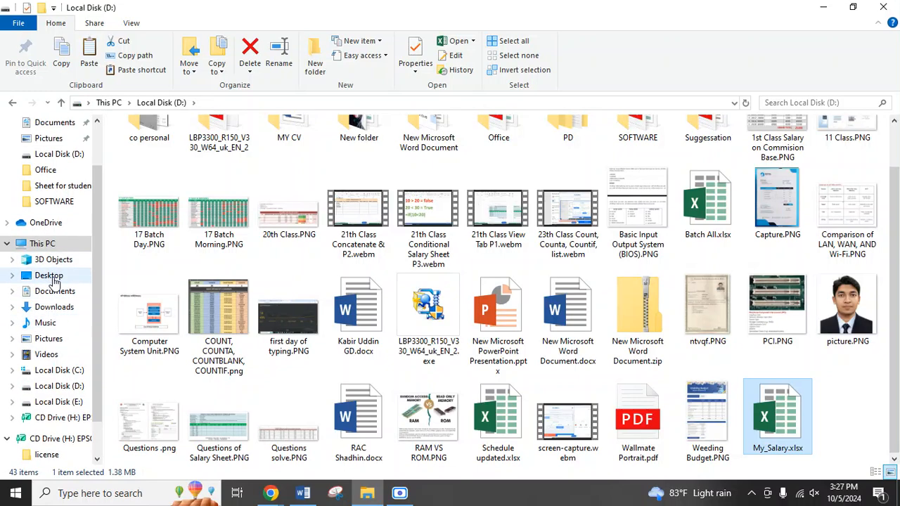
pyautogui.click(49, 274)
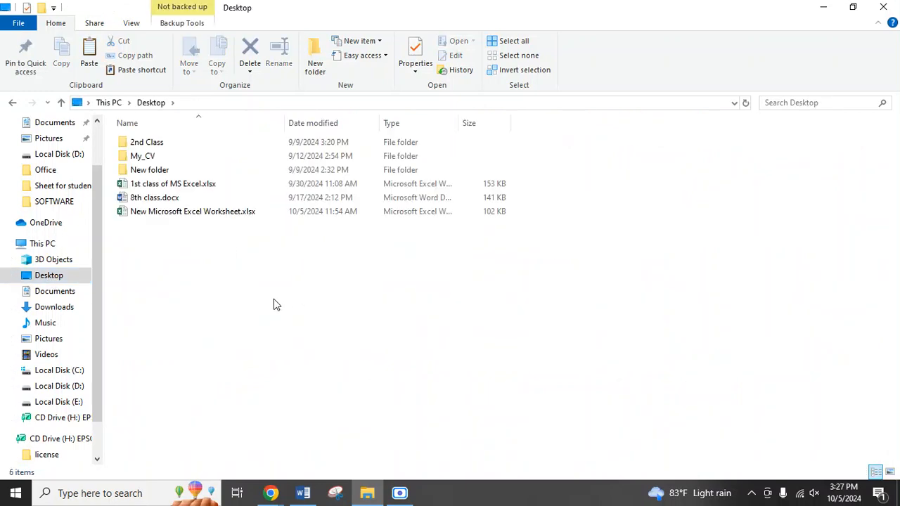
pyautogui.hotkey('ctrl', 'v')
pyautogui.click(159, 278)
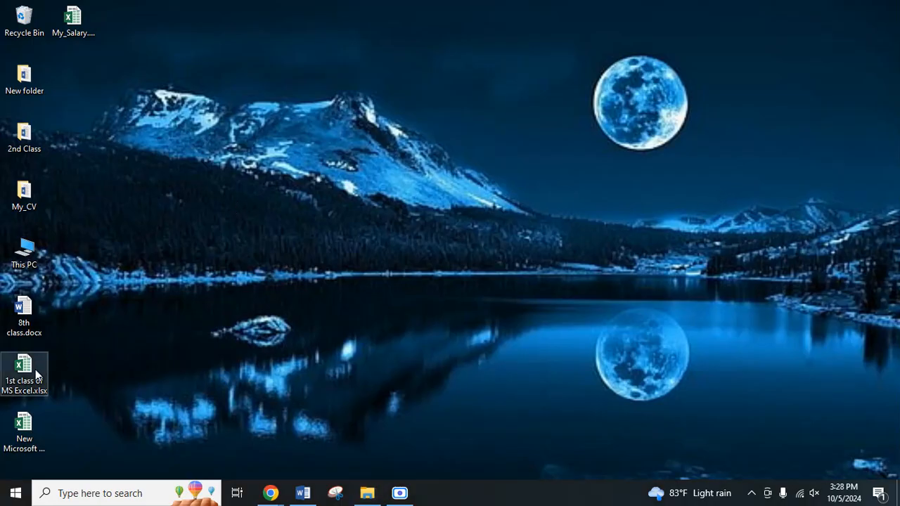
pyautogui.click(74, 21)
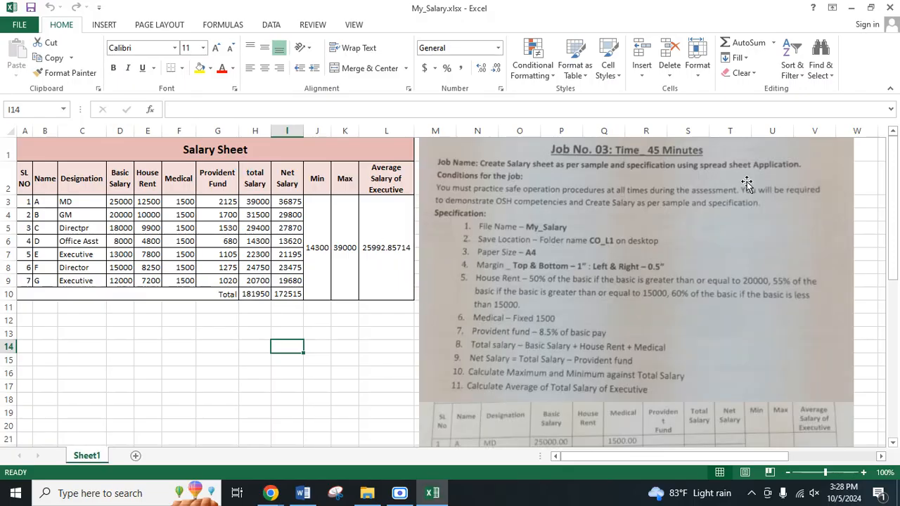
pyautogui.click(363, 359)
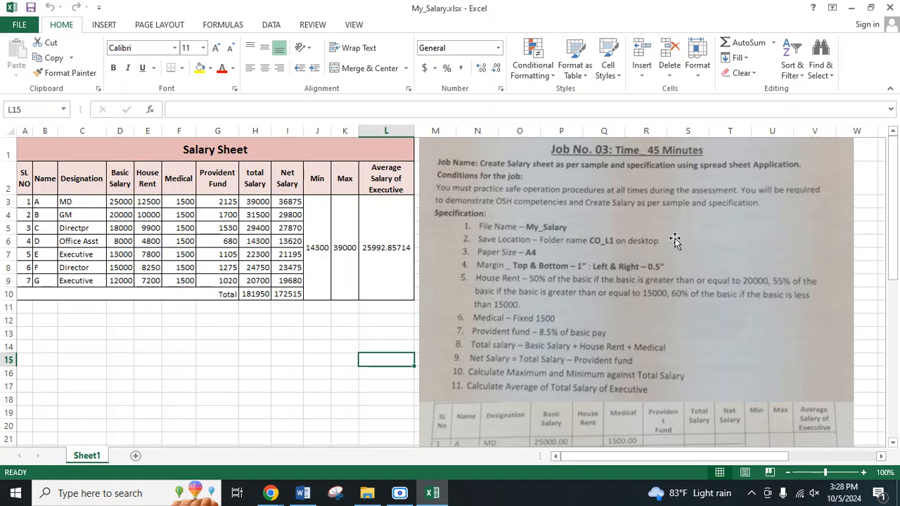
# Step: Switch to File Explorer and create a new folder named CO_L1 on the Desktop
pyautogui.click(367, 496)
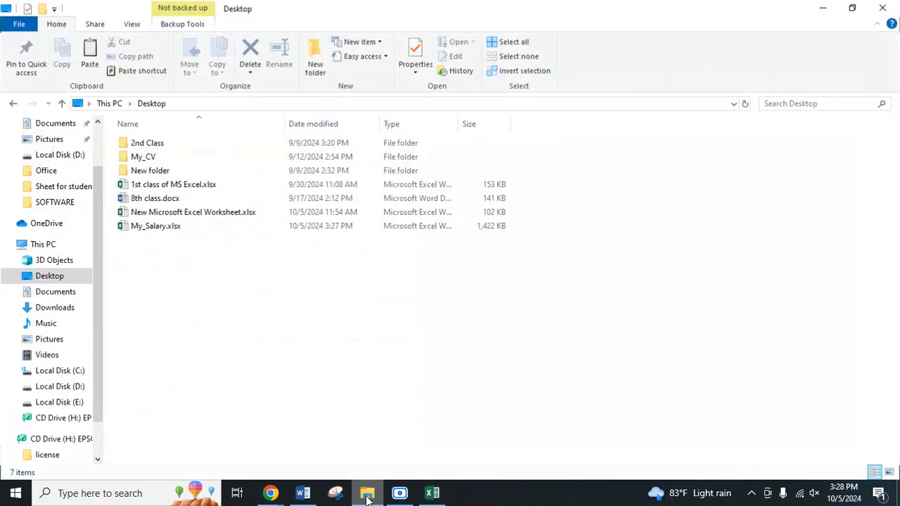
pyautogui.rightClick(201, 285)
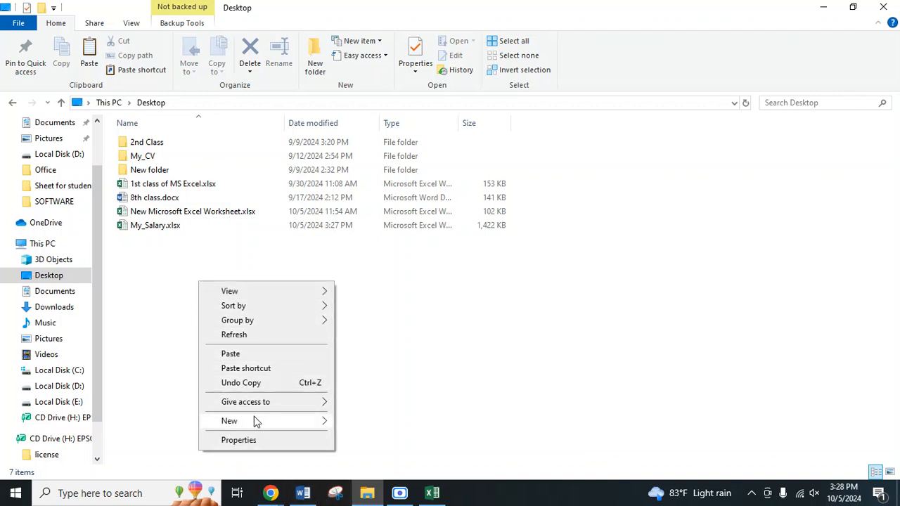
pyautogui.moveTo(257, 425)
pyautogui.click(348, 285)
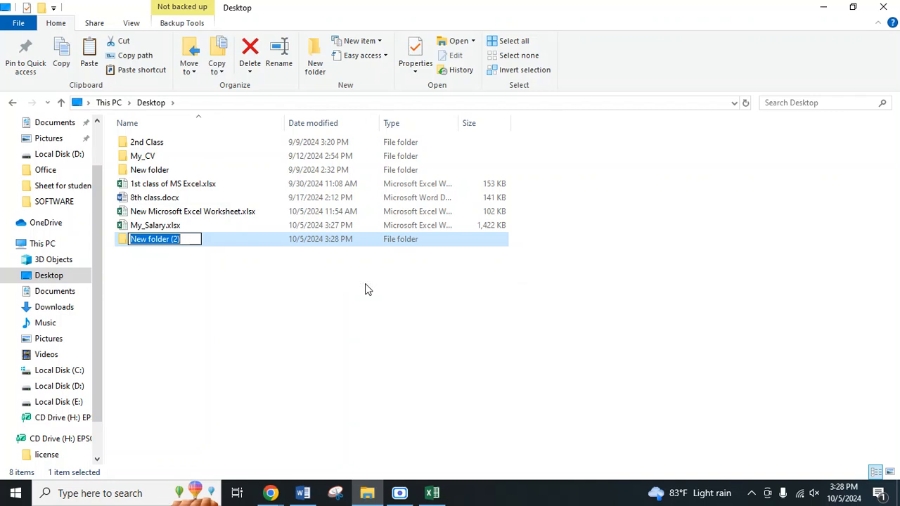
pyautogui.write('C')
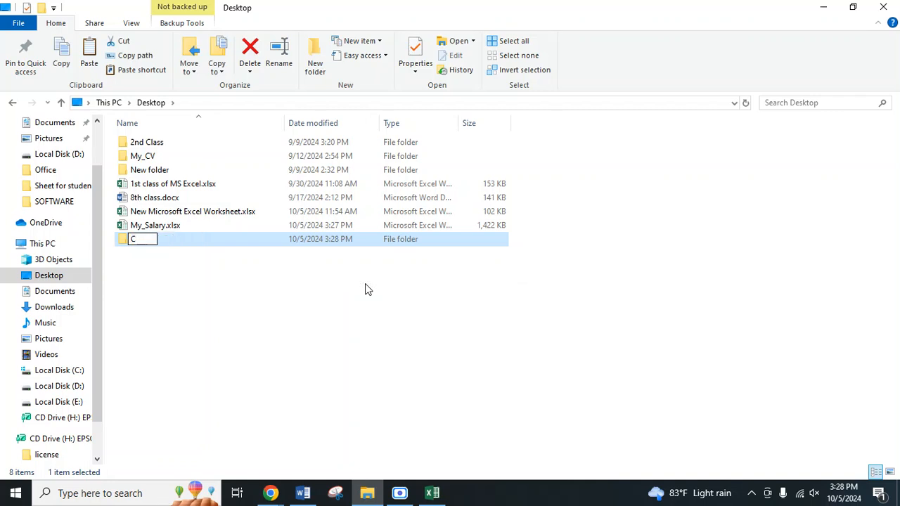
pyautogui.write('P')
pyautogui.write('O')
pyautogui.write('_I1')
pyautogui.press('BackSpace')
pyautogui.press('BackSpace')
pyautogui.write('L1')
pyautogui.press('Return')
# Step: Close the open My_Salary.xlsx workbook in Excel and move the file from the Desktop into the CO_L1 folder
pyautogui.moveTo(176, 225); pyautogui.dragTo(217, 244)
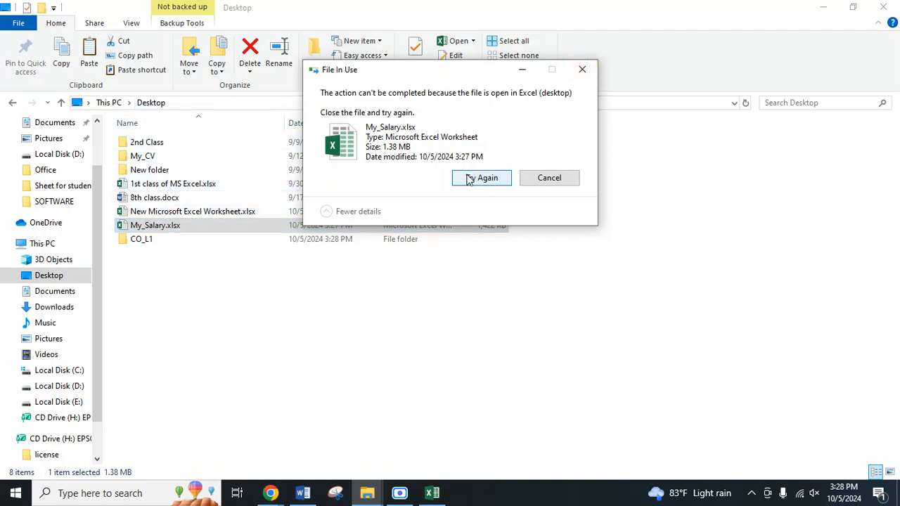
pyautogui.click(548, 179)
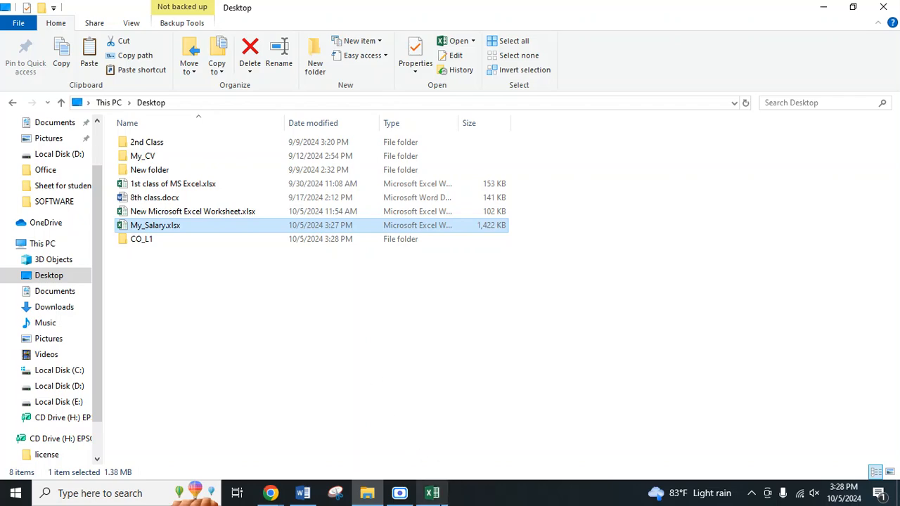
pyautogui.click(432, 493)
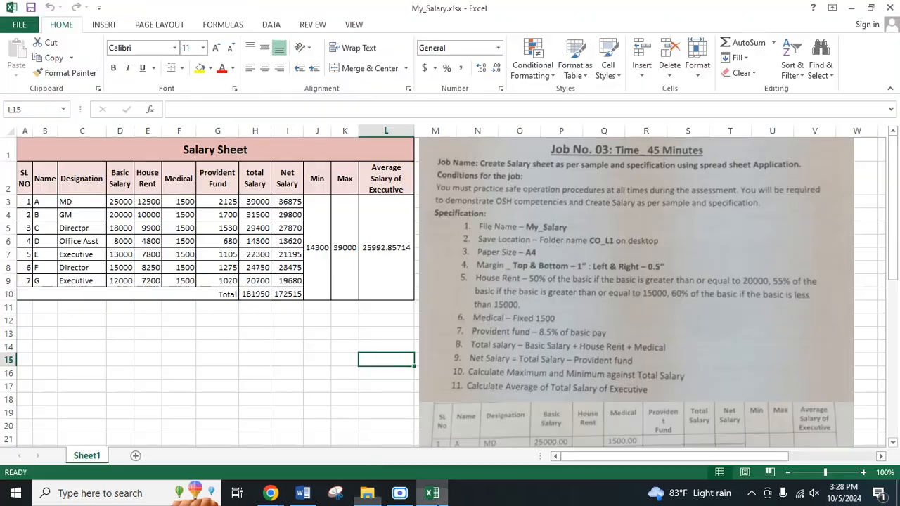
pyautogui.click(891, 7)
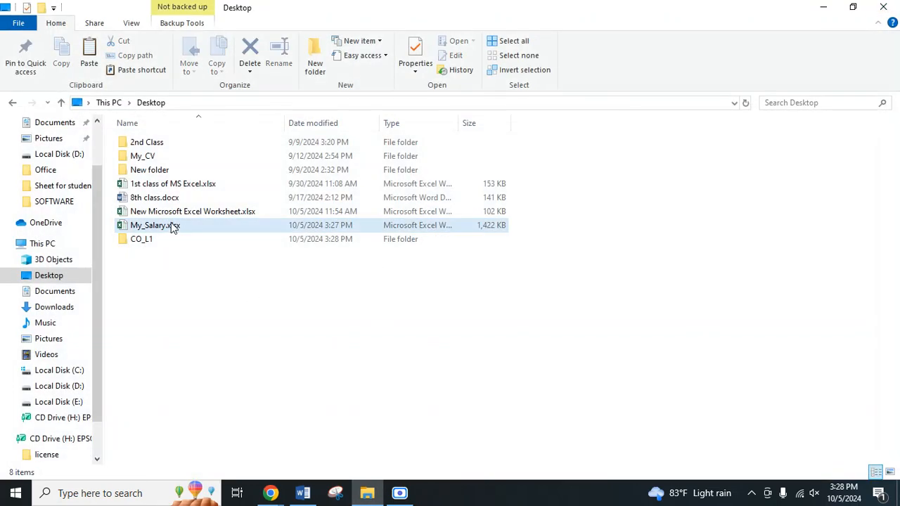
pyautogui.moveTo(173, 226); pyautogui.dragTo(239, 240)
# Step: Open My_Salary.xlsx from the CO_L1 folder in Excel and set the paper size to A4
pyautogui.doubleClick(198, 225)
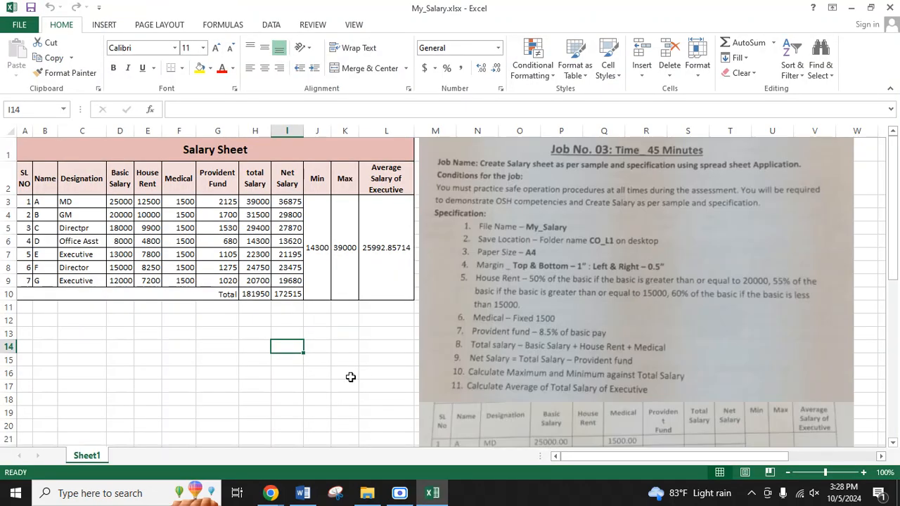
pyautogui.click(299, 376)
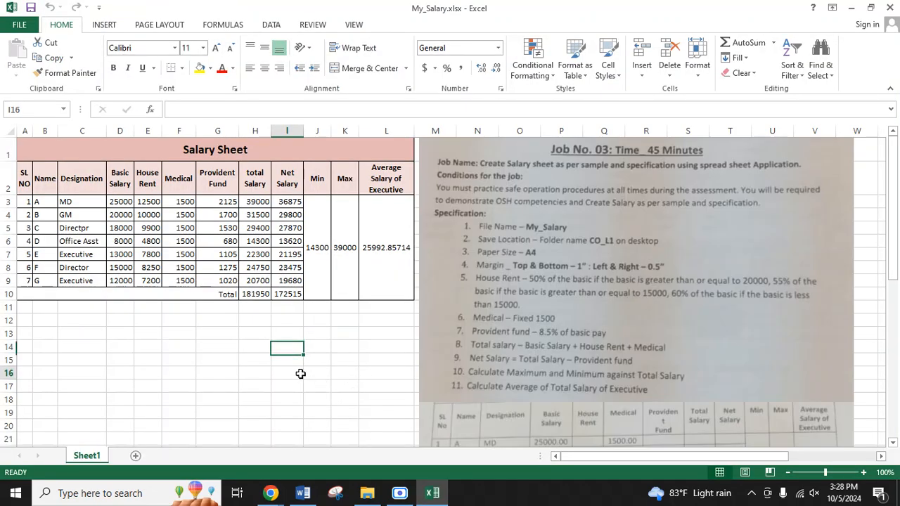
pyautogui.click(159, 25)
pyautogui.click(174, 56)
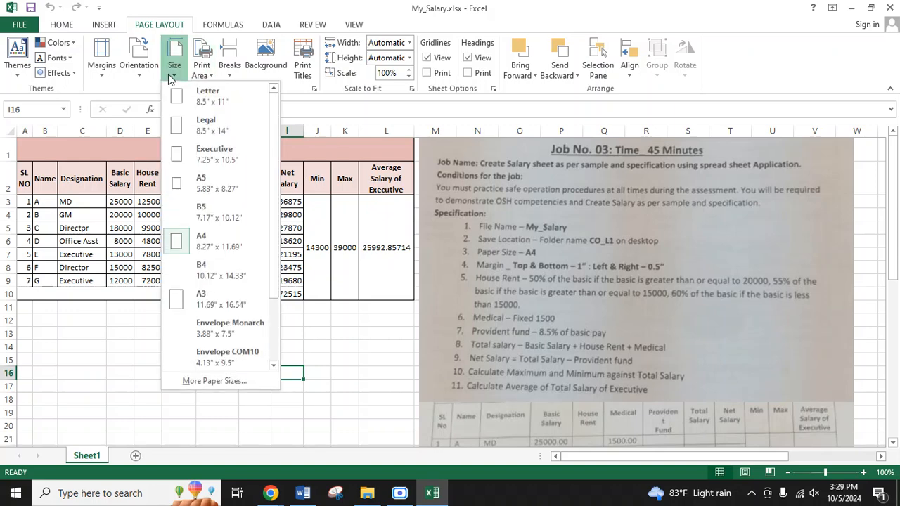
pyautogui.click(205, 244)
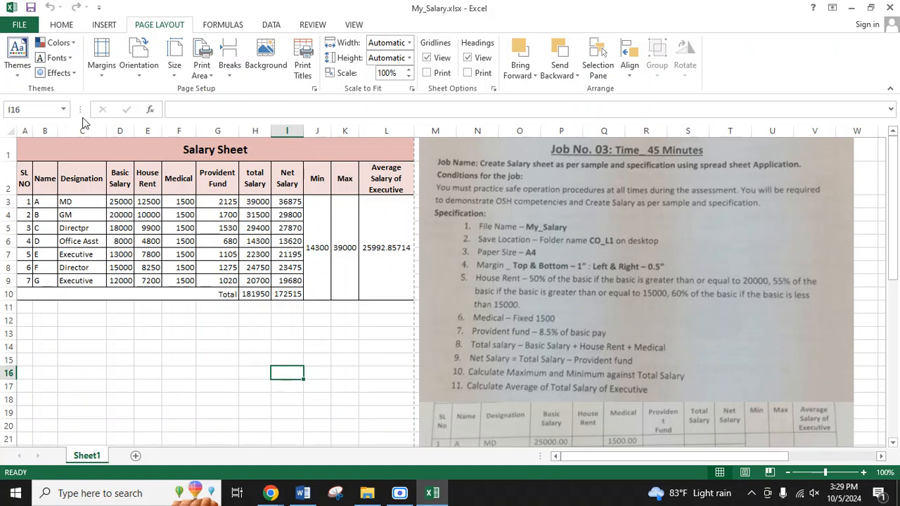
# Step: Open the custom page margins for the salary sheet and set the top and bottom margins to 1 inch
pyautogui.click(105, 74)
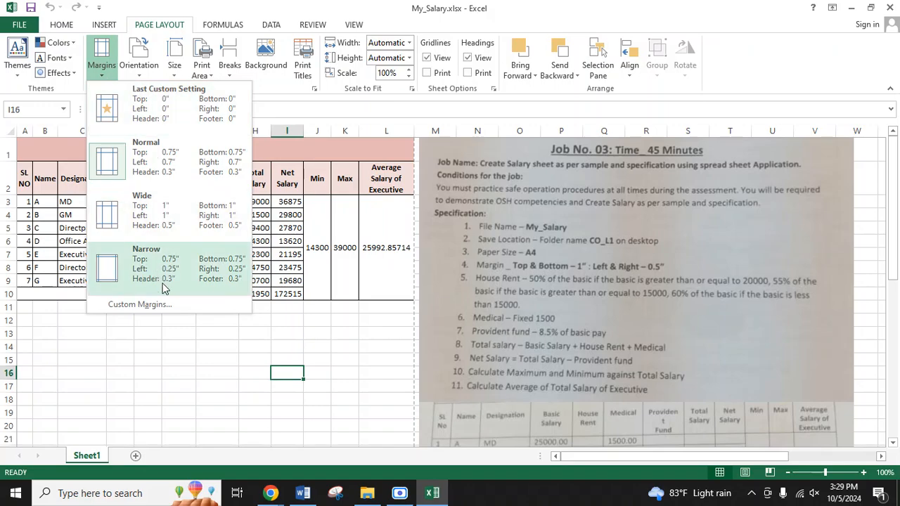
pyautogui.click(140, 305)
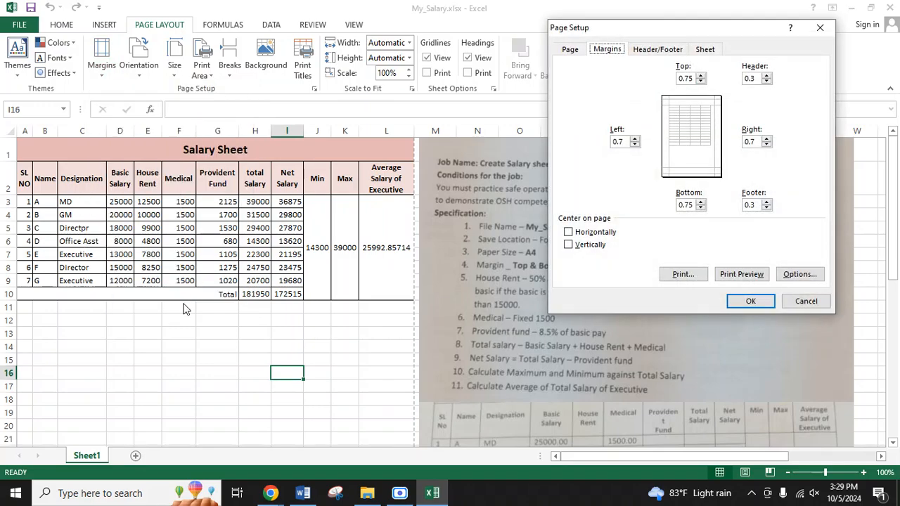
pyautogui.moveTo(634, 35); pyautogui.dragTo(181, 79)
pyautogui.click(237, 125)
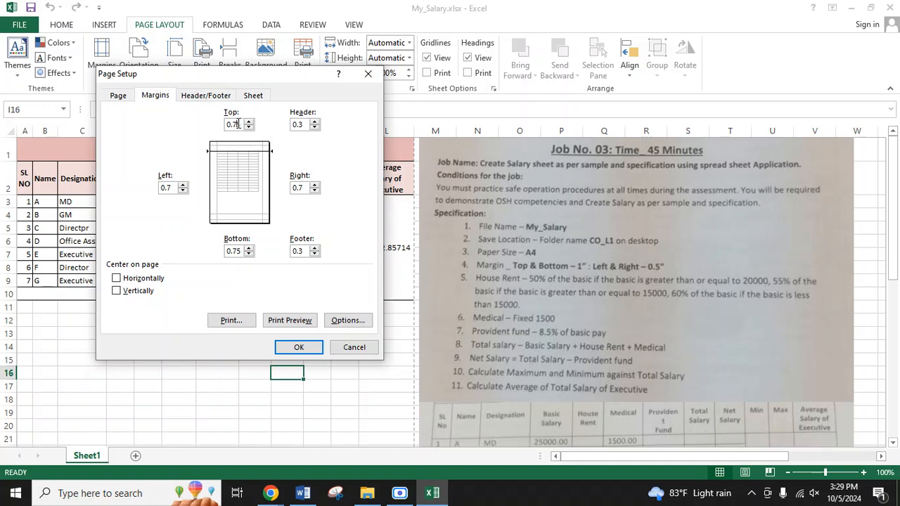
pyautogui.moveTo(239, 125); pyautogui.dragTo(217, 126)
pyautogui.write('1')
pyautogui.moveTo(240, 252); pyautogui.dragTo(190, 253)
pyautogui.write('1')
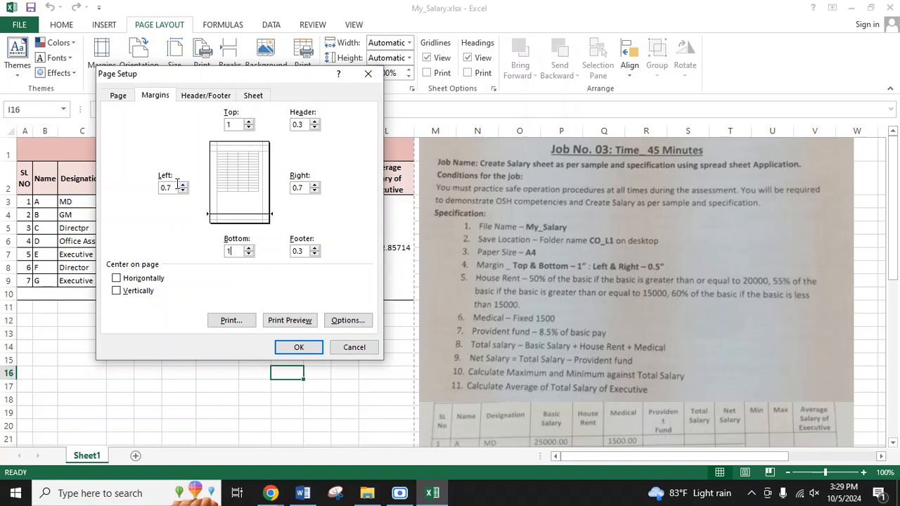
# Step: Set the left and right margins to 0.5 inch and the header and footer margins to 0, and apply them
pyautogui.moveTo(171, 188); pyautogui.dragTo(63, 214)
pyautogui.doubleClick(171, 188)
pyautogui.moveTo(304, 188); pyautogui.dragTo(284, 194)
pyautogui.write('.5')
pyautogui.click(314, 127)
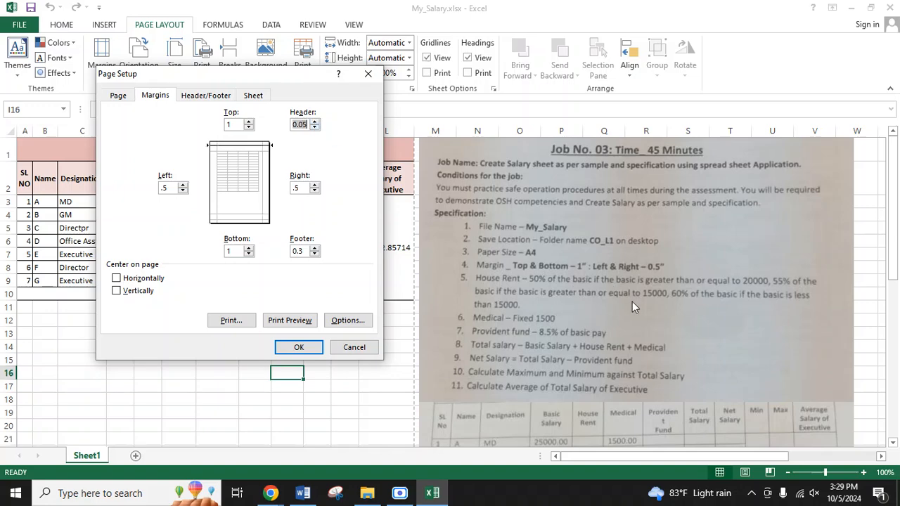
pyautogui.write('0')
pyautogui.click(299, 251)
pyautogui.click(298, 347)
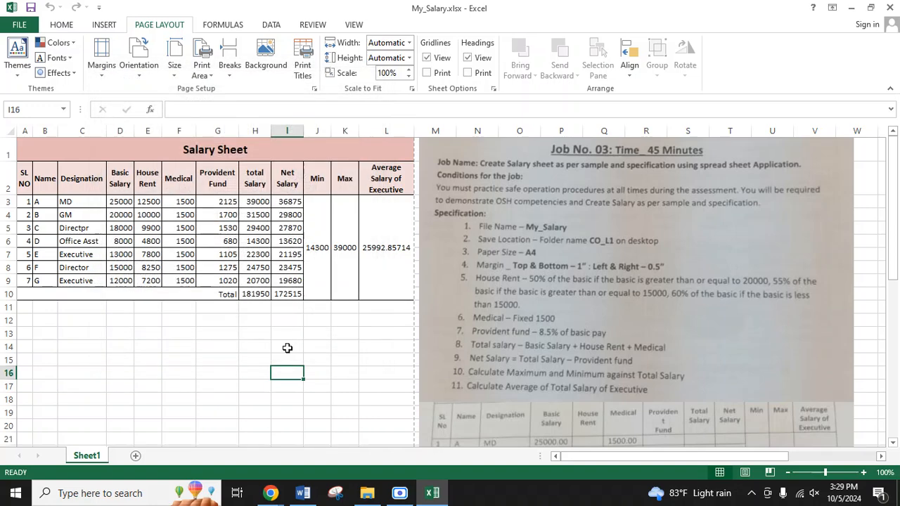
# Step: Copy the House Rent formula from cell E3, switch to Word and paste it into a new blank document
pyautogui.click(240, 380)
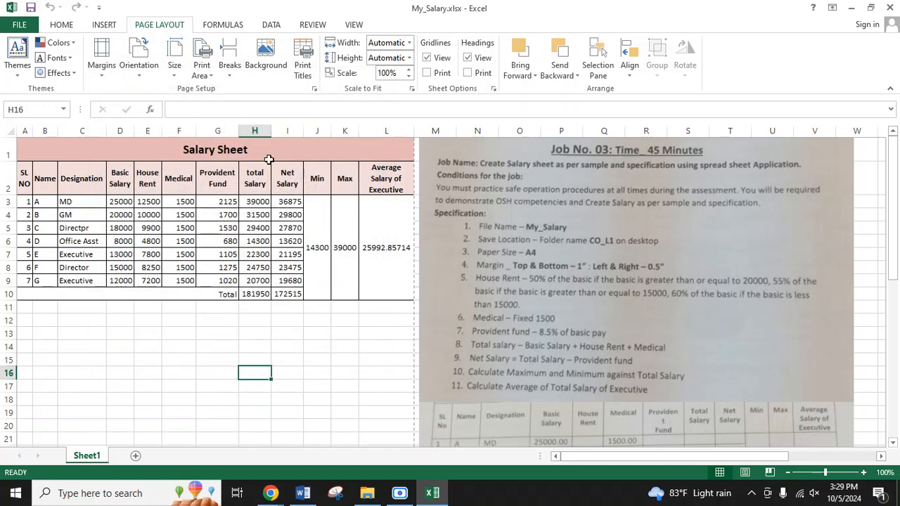
pyautogui.click(225, 335)
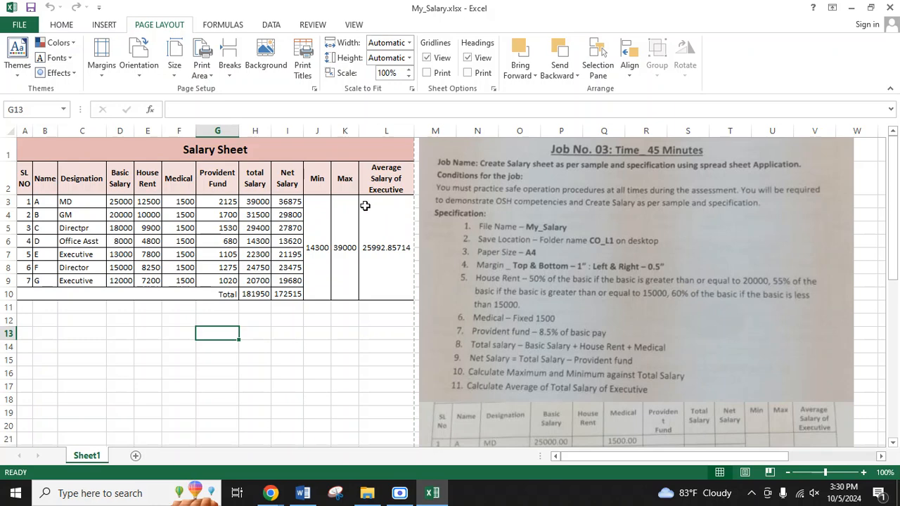
pyautogui.click(142, 202)
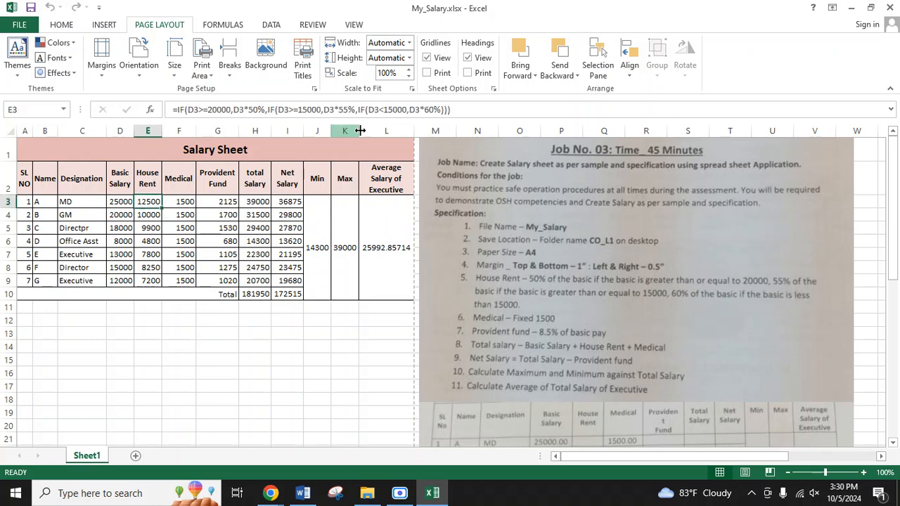
pyautogui.press('F2')
pyautogui.moveTo(142, 125); pyautogui.dragTo(161, 108)
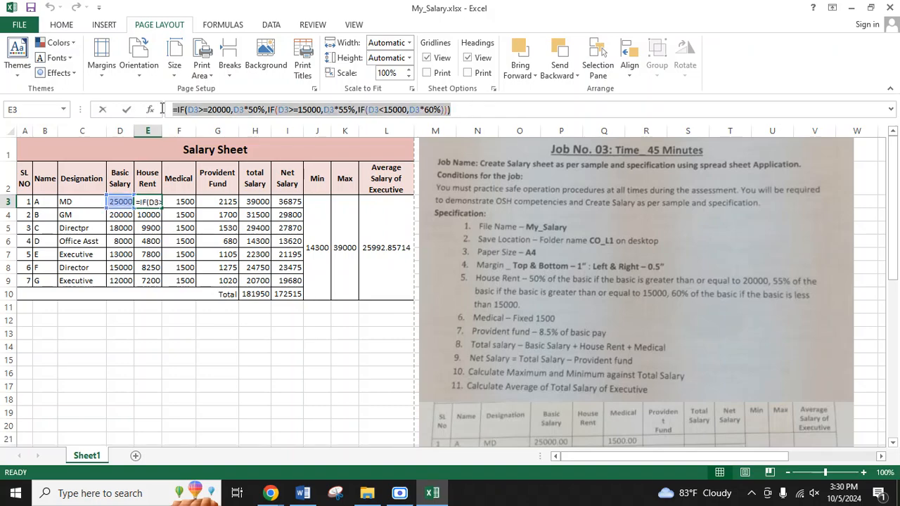
pyautogui.click(303, 492)
pyautogui.scroll(3, 349, 183)
pyautogui.scroll(5, 349, 185)
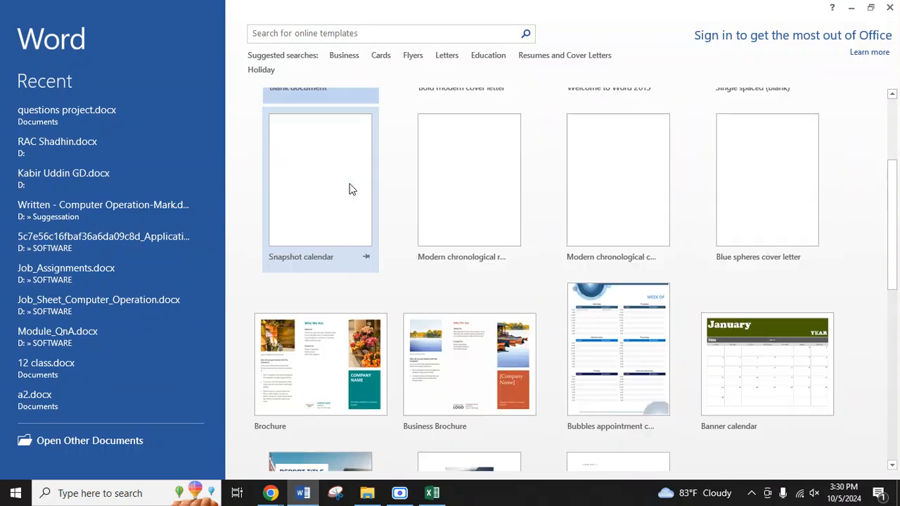
pyautogui.click(318, 180)
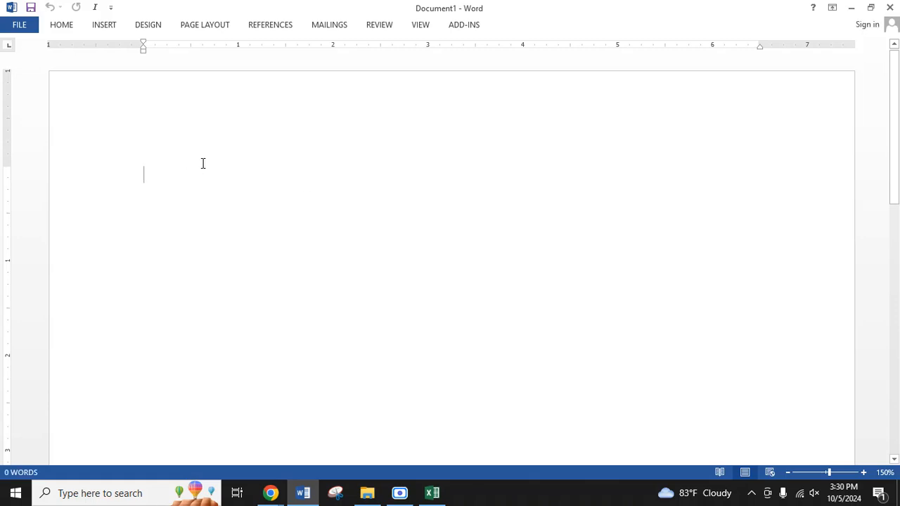
pyautogui.write('=IF(D3>=20000,D3*50%,IF(D3>=15000,D3*55%,IF(D3<15000,D3*60%)))')
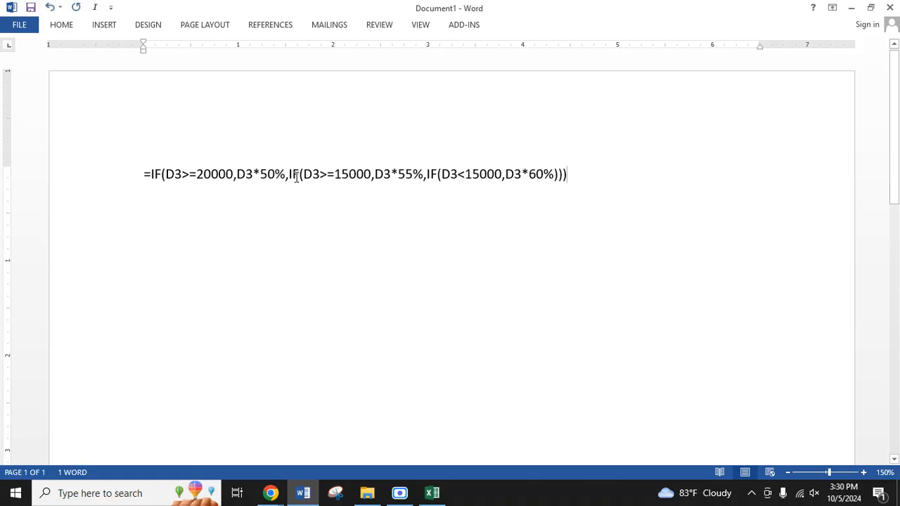
# Step: Split the pasted formula into three lines, starting a new line before each nested IF
pyautogui.click(288, 175)
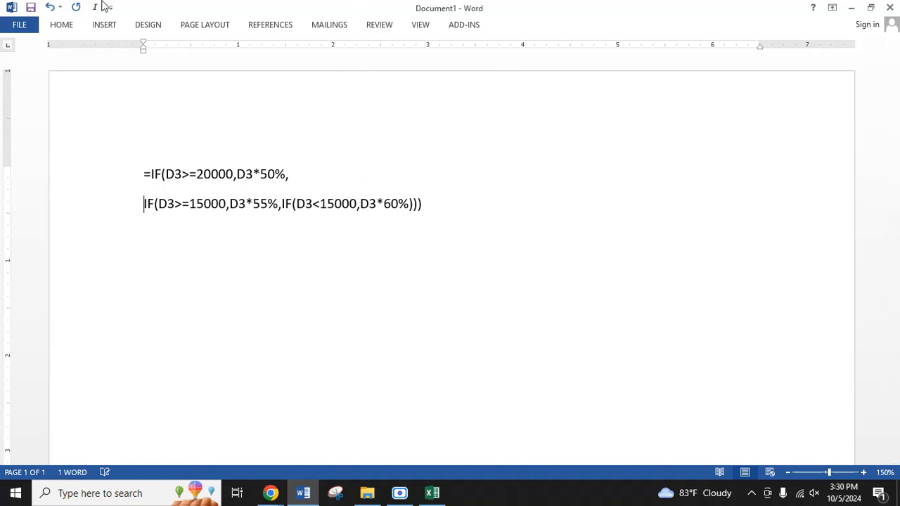
pyautogui.click(282, 204)
pyautogui.press('Return')
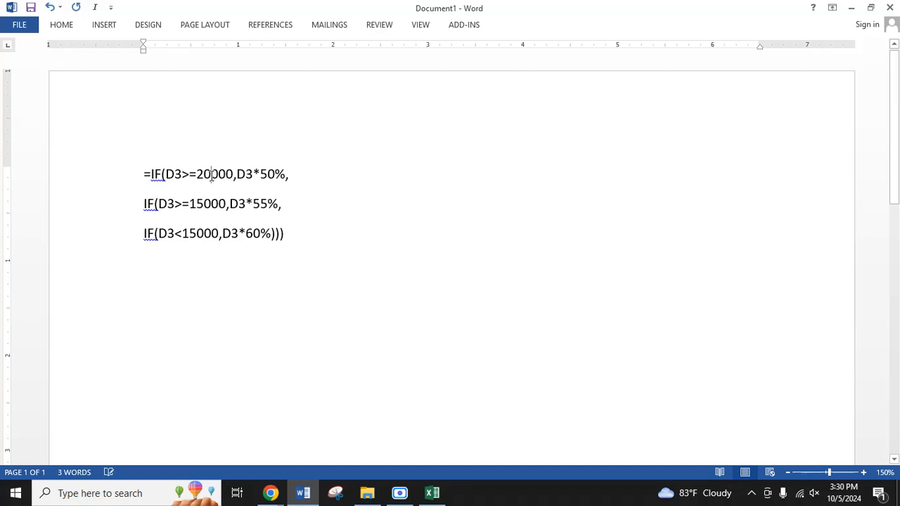
# Step: Examine the condition and percentage in each of the three IF lines, and switch back to the Excel workbook
pyautogui.moveTo(211, 175); pyautogui.dragTo(233, 175)
pyautogui.moveTo(289, 176); pyautogui.dragTo(240, 174)
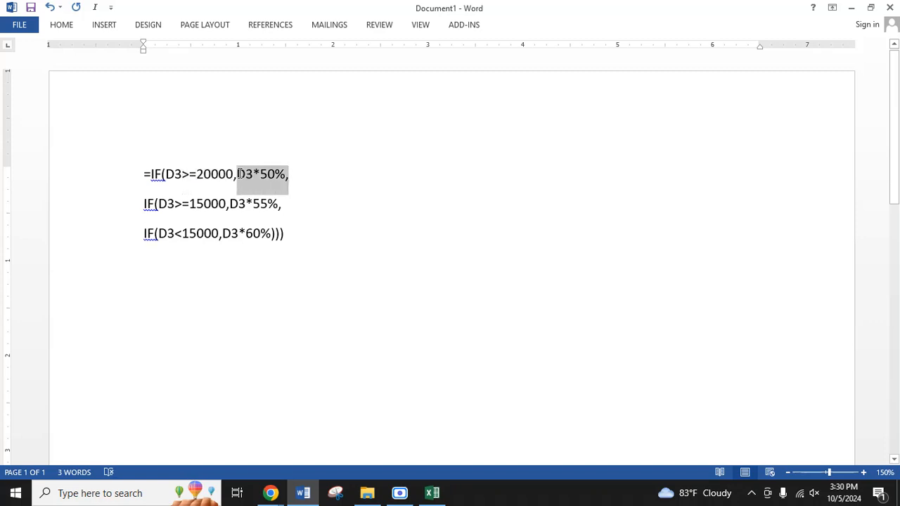
pyautogui.click(286, 206)
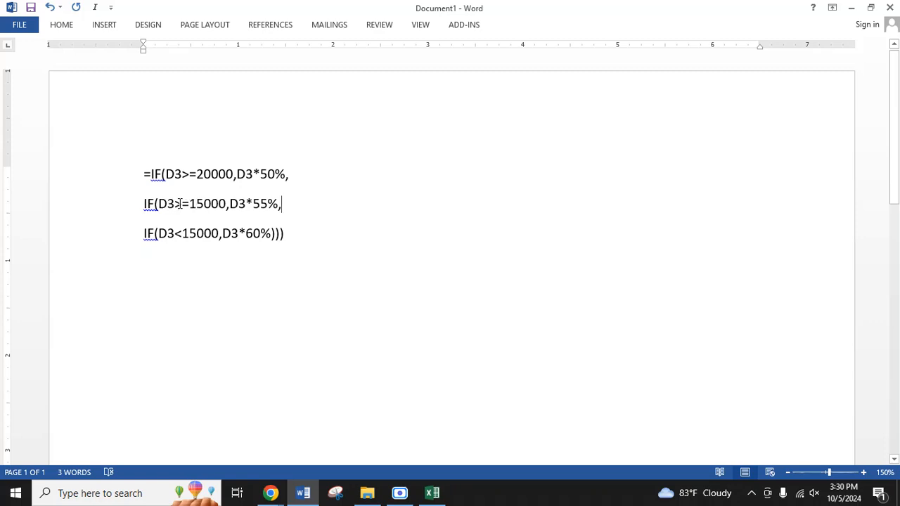
pyautogui.moveTo(175, 203); pyautogui.dragTo(155, 204)
pyautogui.keyDown('shift'); pyautogui.click(225, 204); pyautogui.keyUp('shift')
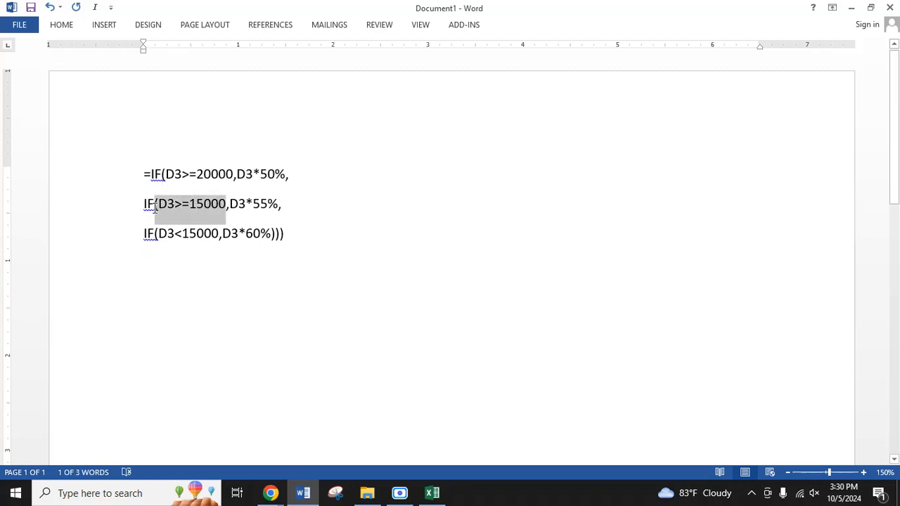
pyautogui.moveTo(282, 203); pyautogui.dragTo(230, 204)
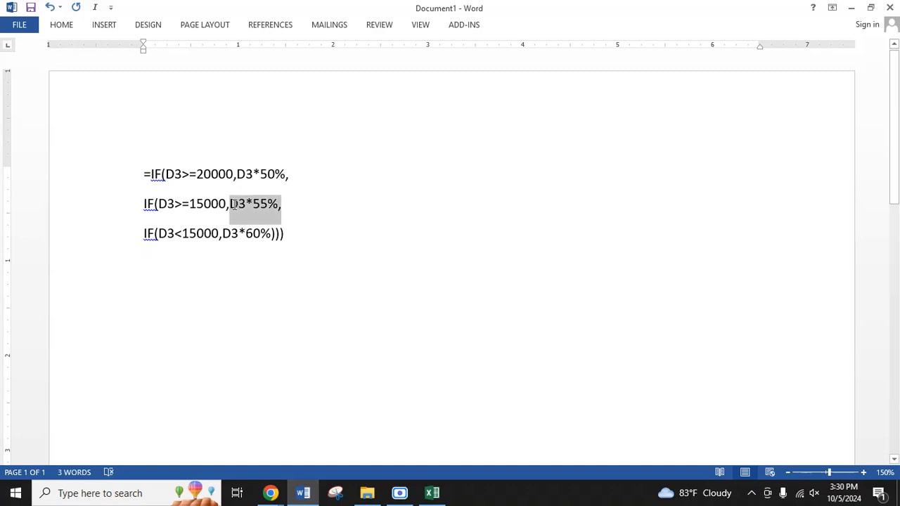
pyautogui.click(222, 233)
pyautogui.moveTo(214, 238); pyautogui.dragTo(161, 238)
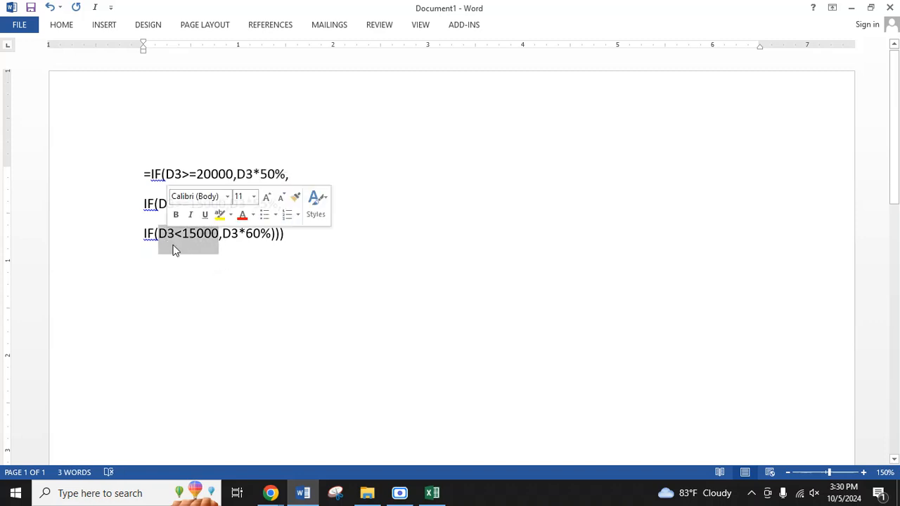
pyautogui.click(197, 236)
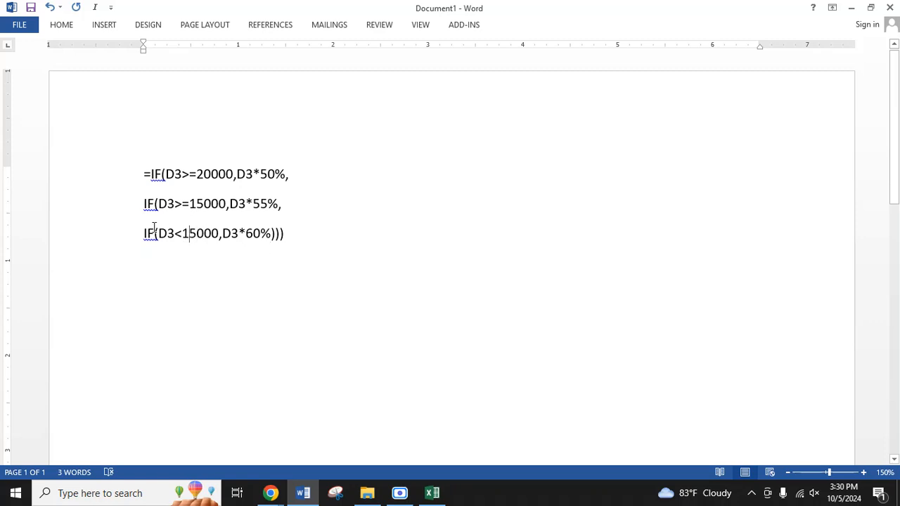
pyautogui.moveTo(213, 232); pyautogui.dragTo(177, 201)
pyautogui.click(245, 244)
pyautogui.moveTo(301, 221); pyautogui.dragTo(137, 179)
pyautogui.click(512, 303)
pyautogui.click(431, 492)
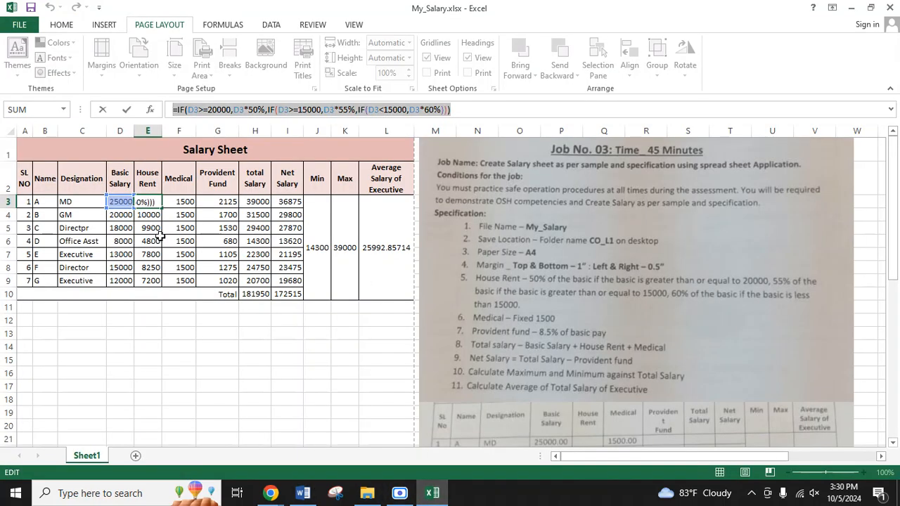
pyautogui.write('=')
pyautogui.click(123, 203)
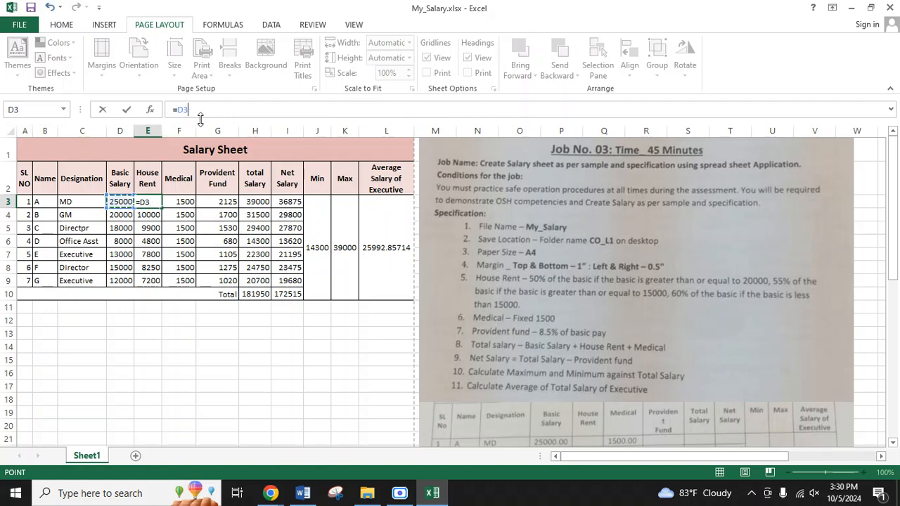
pyautogui.click(300, 371)
pyautogui.click(396, 342)
pyautogui.click(210, 358)
pyautogui.press('BackSpace')
pyautogui.press('BackSpace')
pyautogui.press('BackSpace')
pyautogui.press('BackSpace')
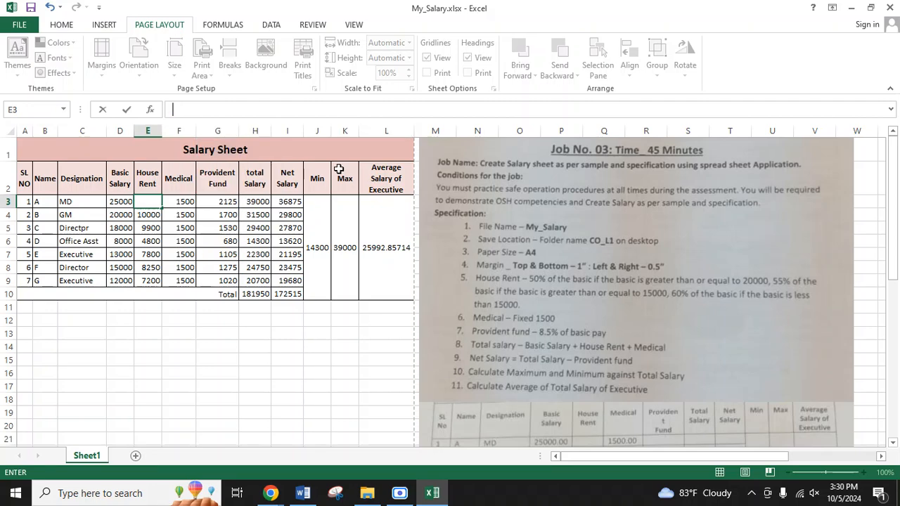
pyautogui.click(253, 398)
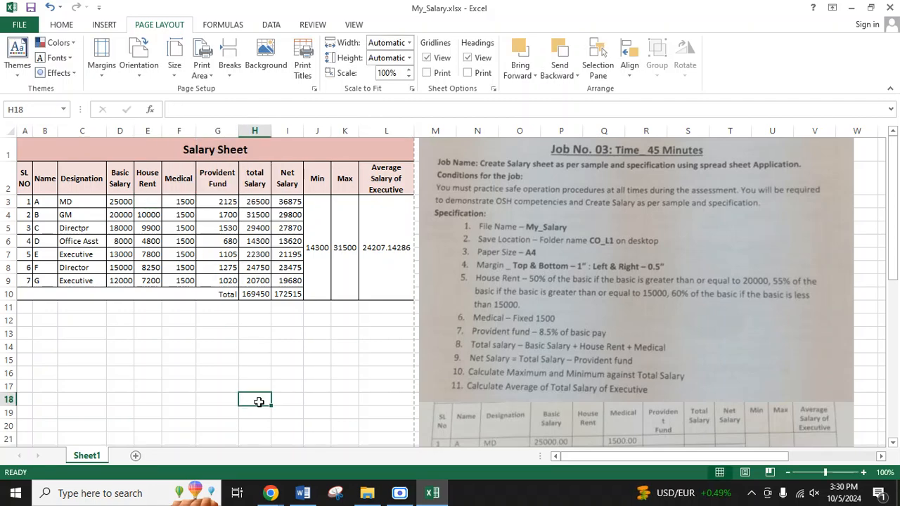
pyautogui.hotkey('ctrl', 'z')
pyautogui.click(313, 397)
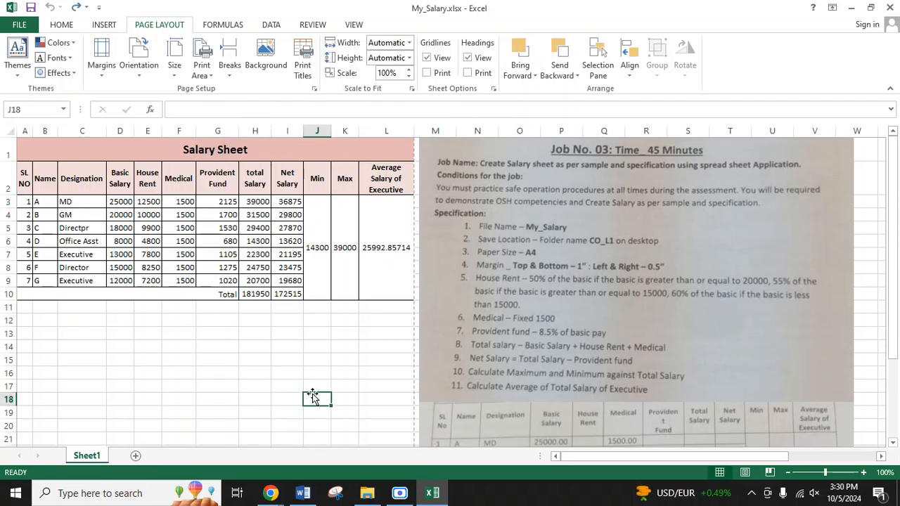
# Step: Fill the fixed Medical amount of 1500 from cell F3 down to F9
pyautogui.click(153, 202)
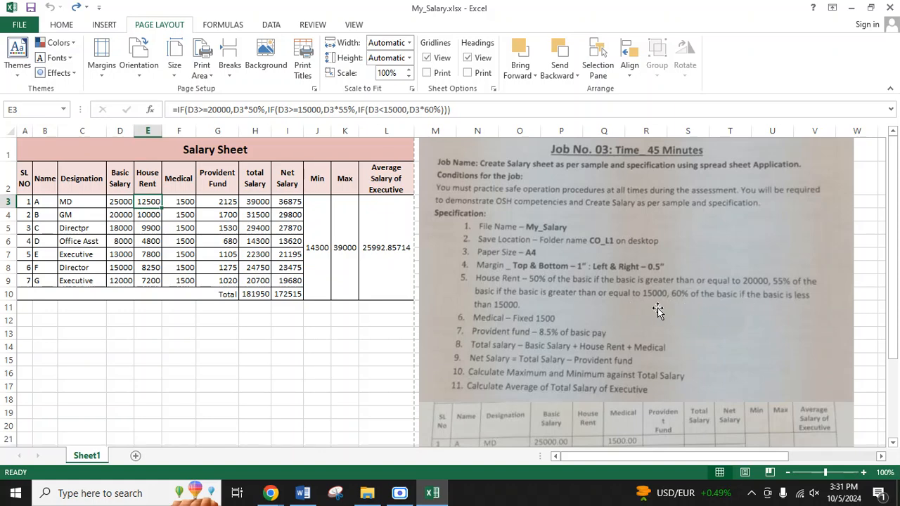
pyautogui.click(185, 203)
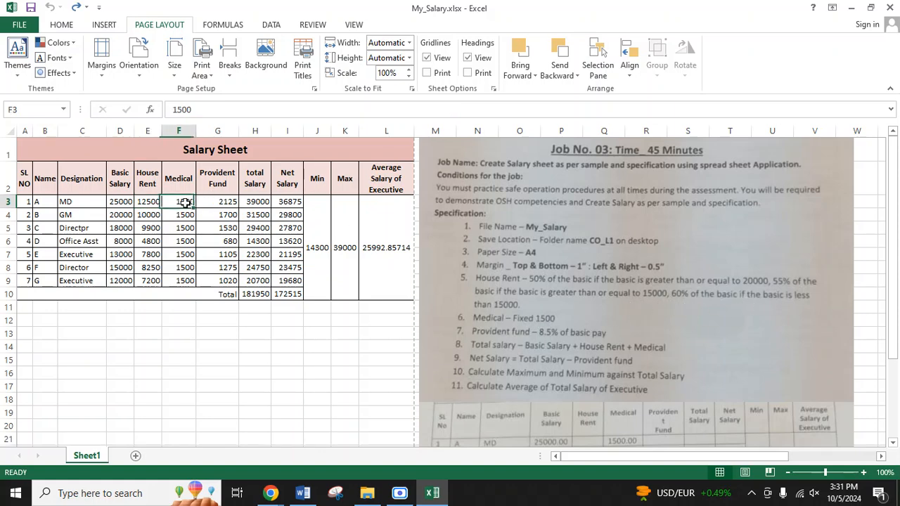
pyautogui.moveTo(195, 208); pyautogui.dragTo(196, 286)
pyautogui.click(212, 349)
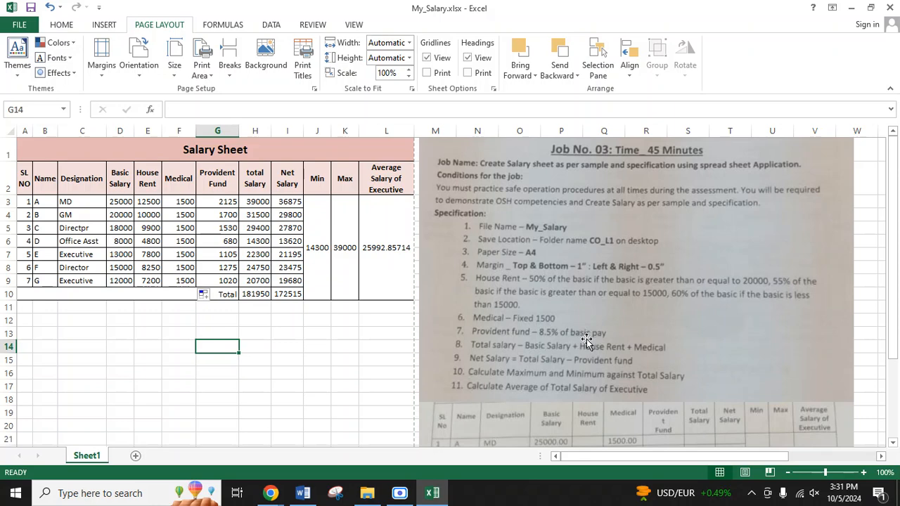
# Step: Confirm the Provident Fund formula =D3*8.5% in G3 and fill it down to G9
pyautogui.click(217, 203)
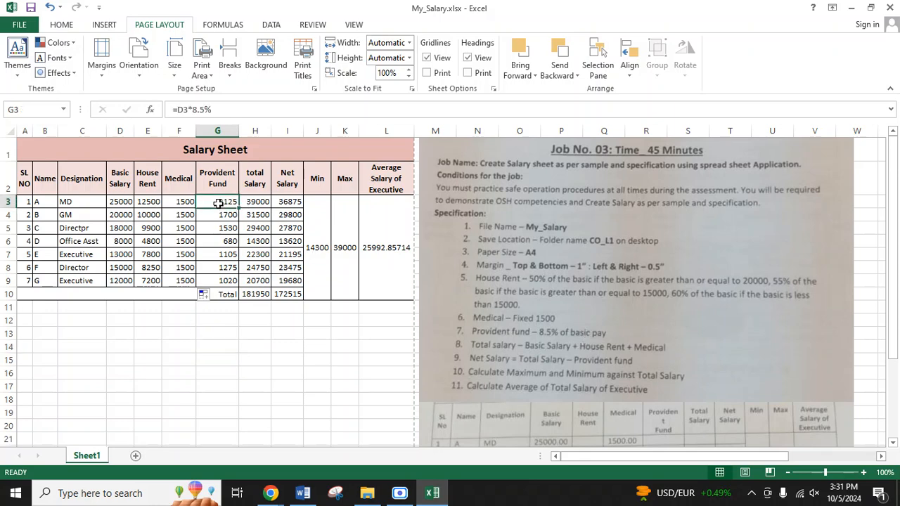
pyautogui.click(217, 108)
pyautogui.press('Return')
pyautogui.click(232, 203)
pyautogui.moveTo(239, 210); pyautogui.dragTo(239, 285)
pyautogui.click(296, 334)
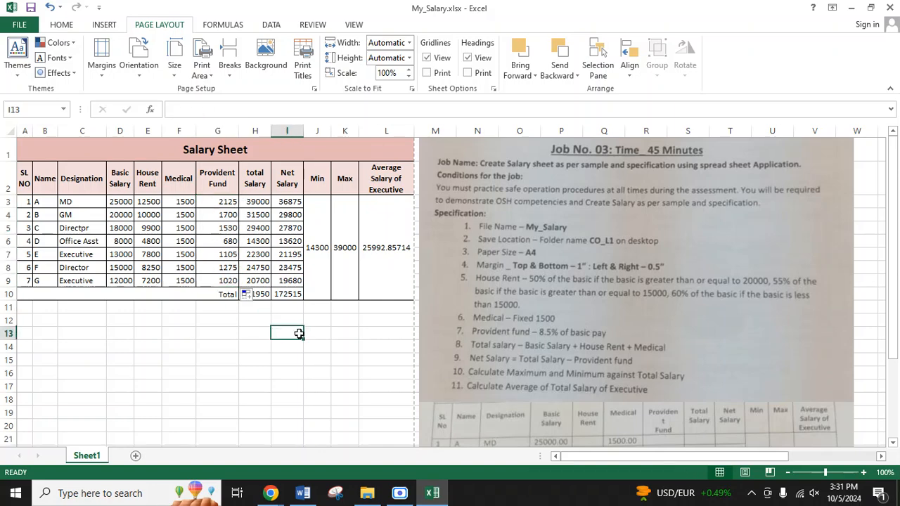
# Step: Move the job specification picture sideways so that it starts near column N
pyautogui.click(235, 201)
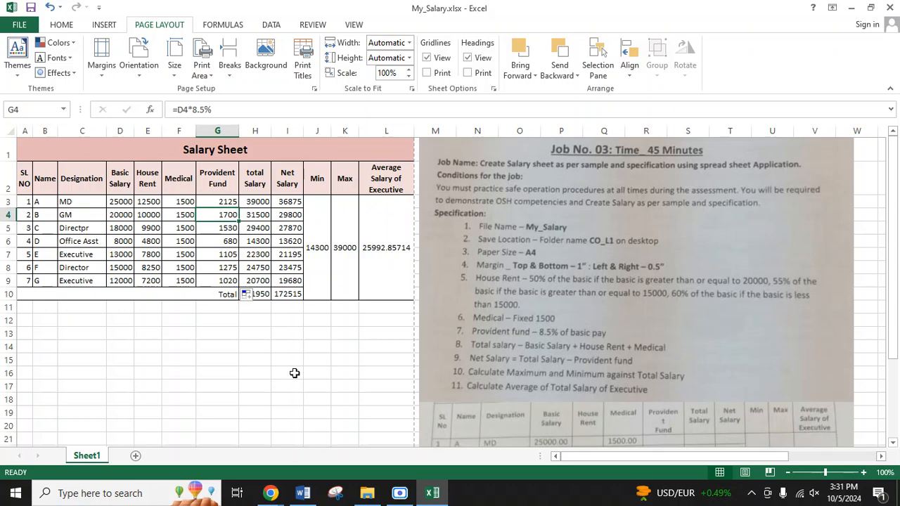
pyautogui.click(361, 402)
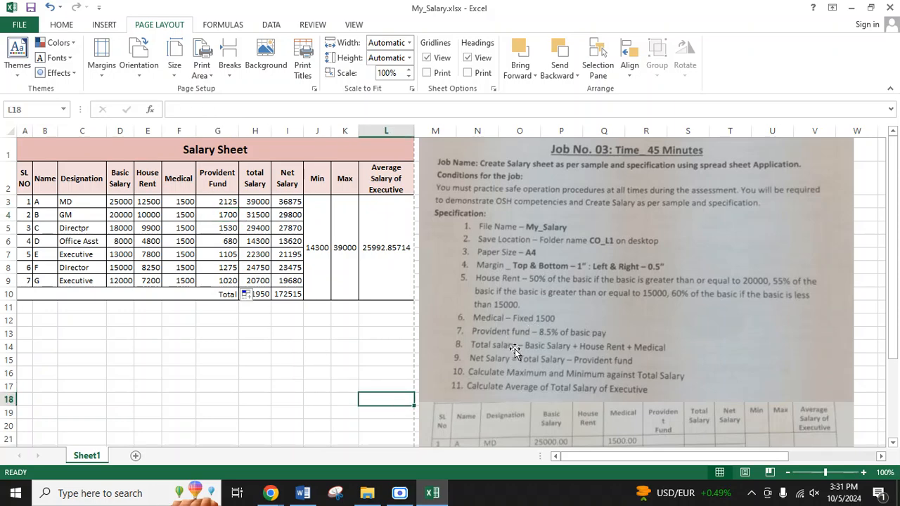
pyautogui.moveTo(610, 330); pyautogui.dragTo(653, 329)
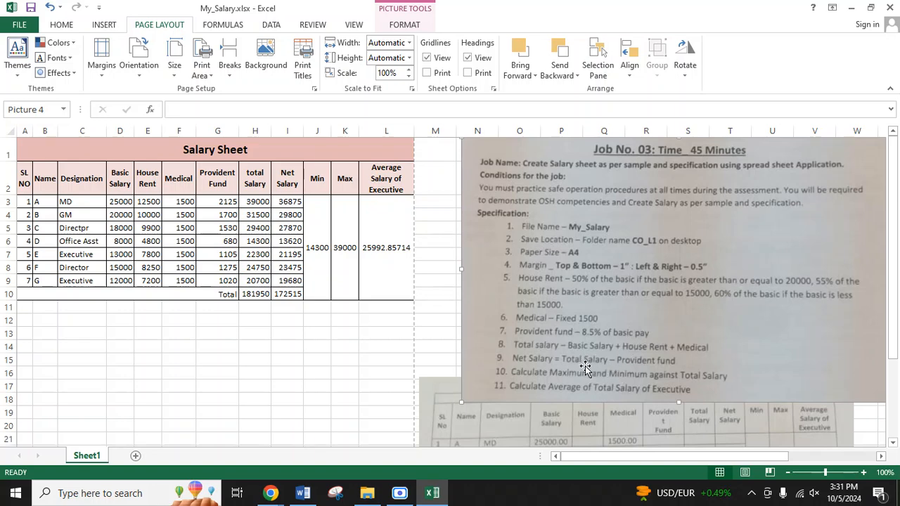
# Step: Move the job specification picture up against the salary table and examine the Total Salary formula in H3 with its source cells
pyautogui.moveTo(585, 367); pyautogui.dragTo(534, 369)
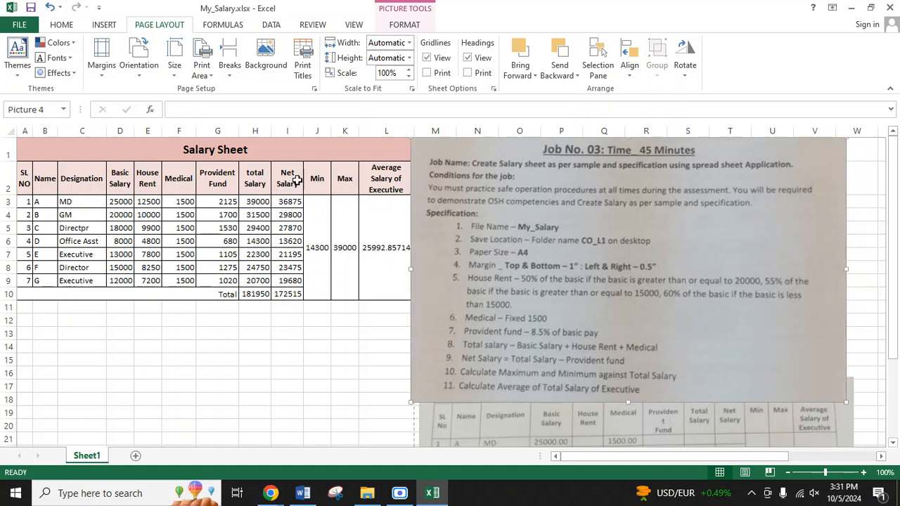
pyautogui.click(258, 181)
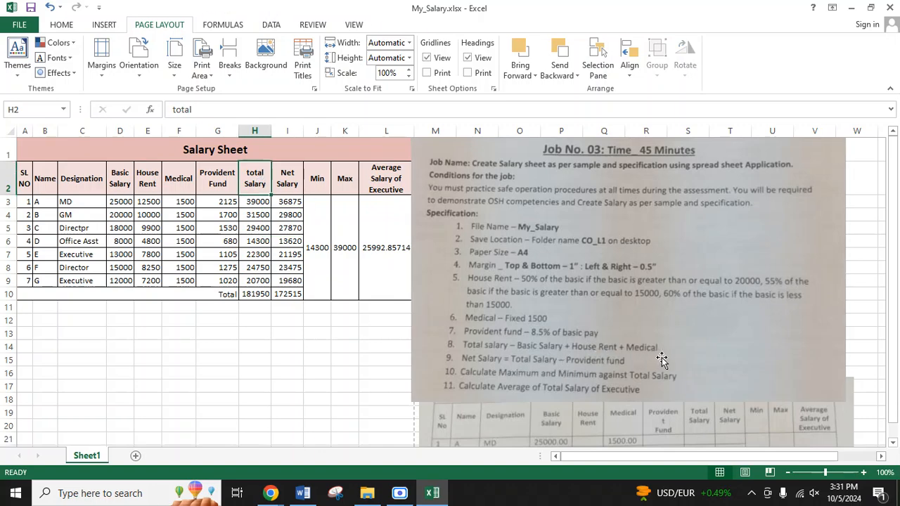
pyautogui.click(251, 202)
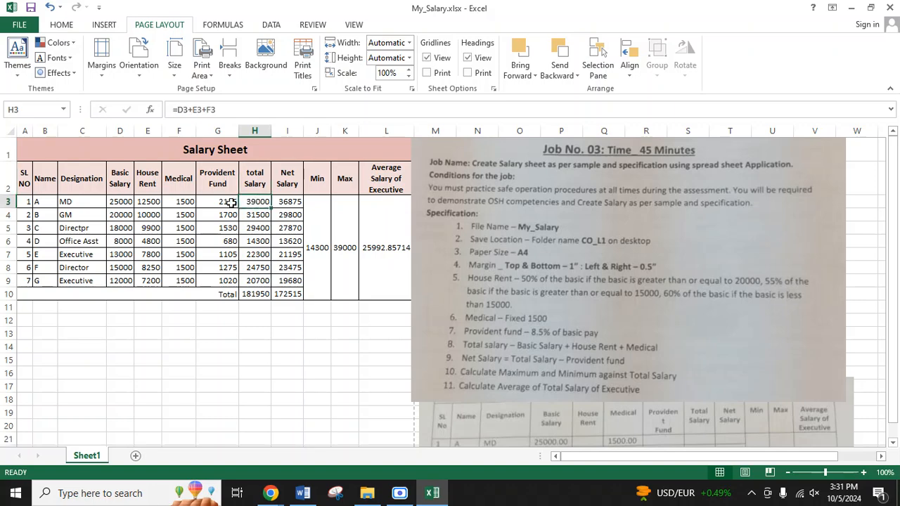
pyautogui.click(120, 202)
pyautogui.click(142, 202)
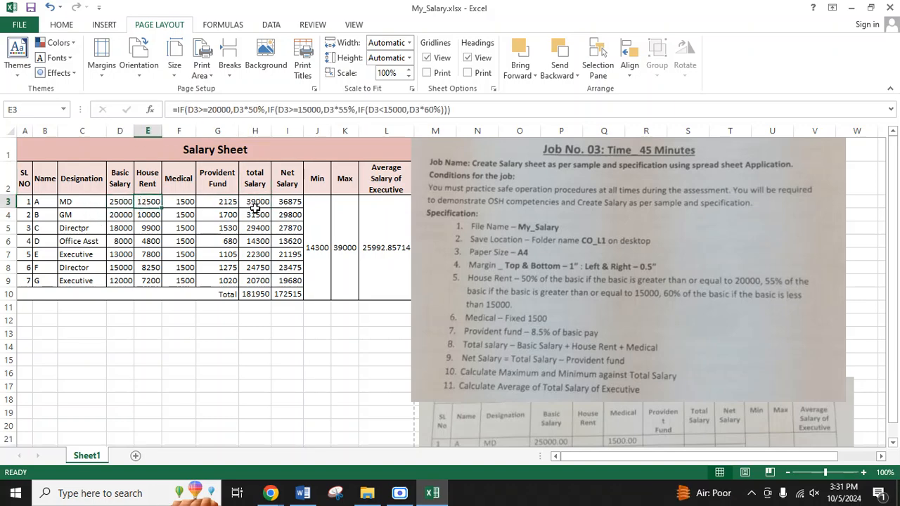
pyautogui.click(280, 202)
pyautogui.doubleClick(281, 203)
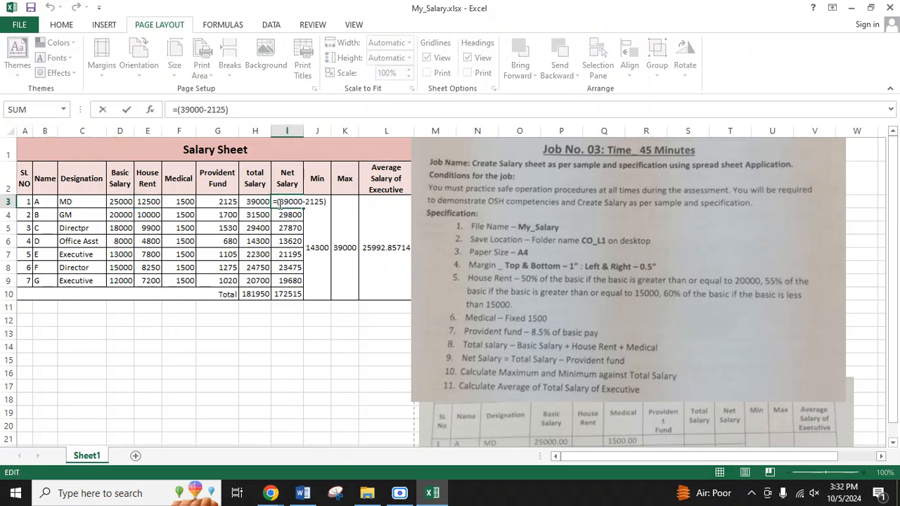
pyautogui.press('Return')
pyautogui.click(249, 202)
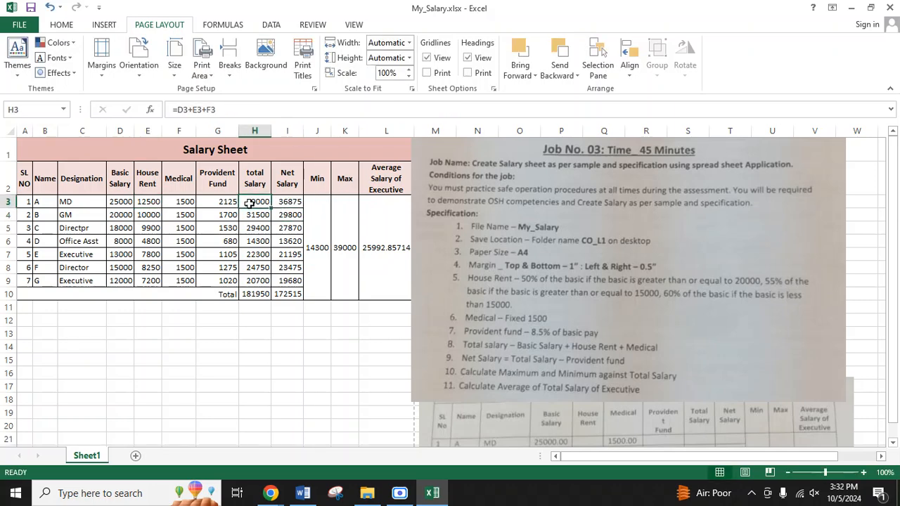
pyautogui.click(183, 110)
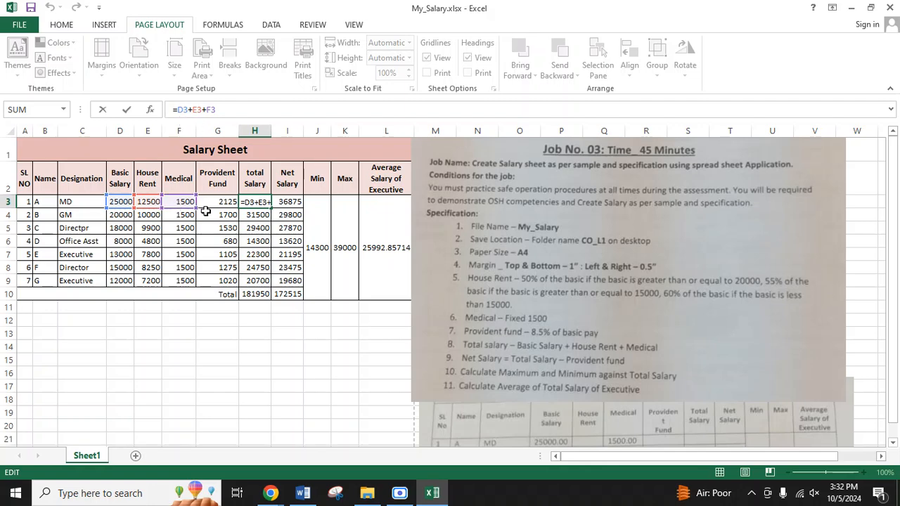
pyautogui.press('Return')
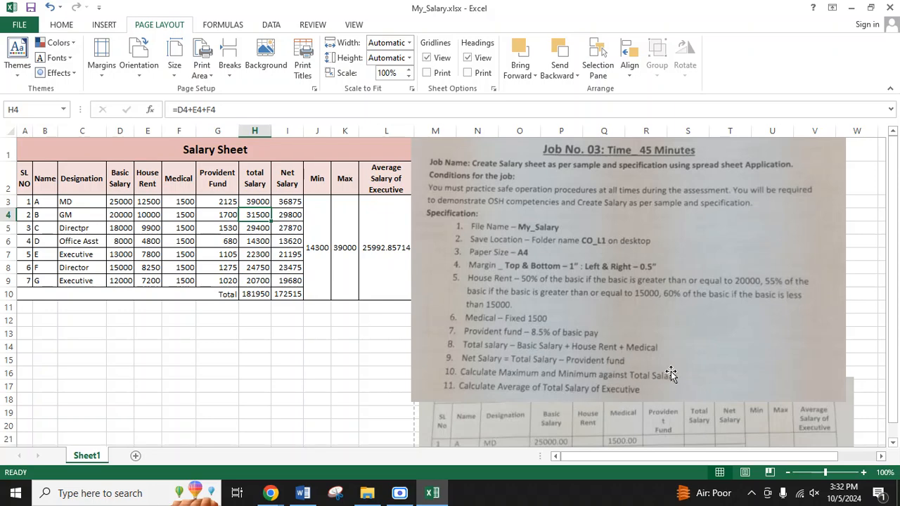
# Step: Examine the Net Salary formula in I3 against the Total Salary and Provident Fund cells of the same row
pyautogui.click(290, 241)
pyautogui.click(266, 216)
pyautogui.click(262, 202)
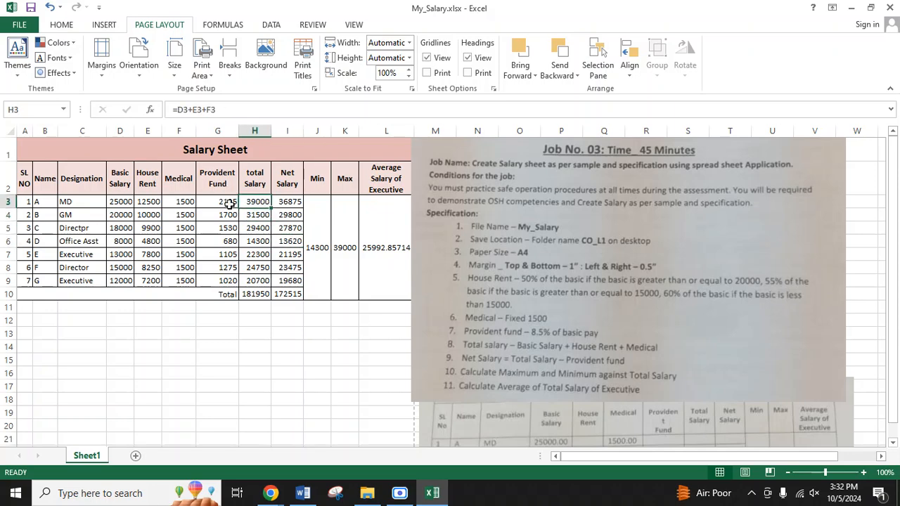
pyautogui.click(286, 204)
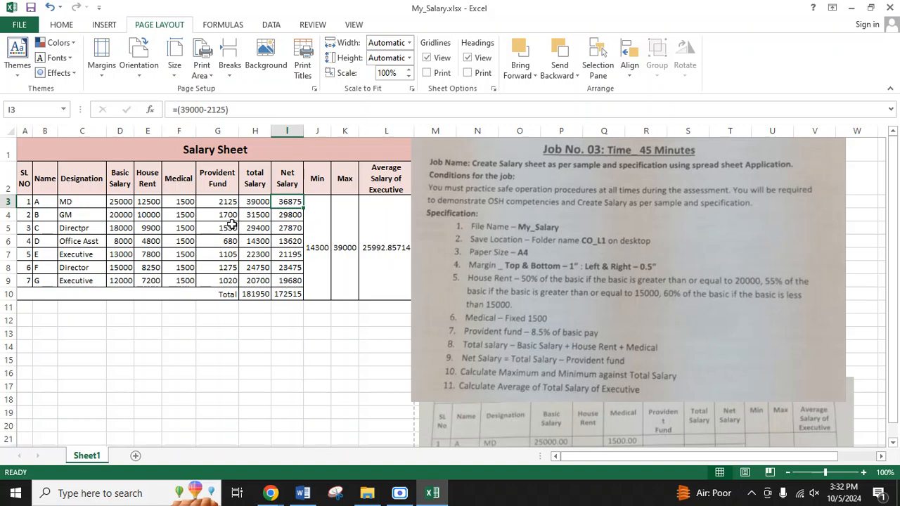
pyautogui.moveTo(234, 111); pyautogui.dragTo(158, 111)
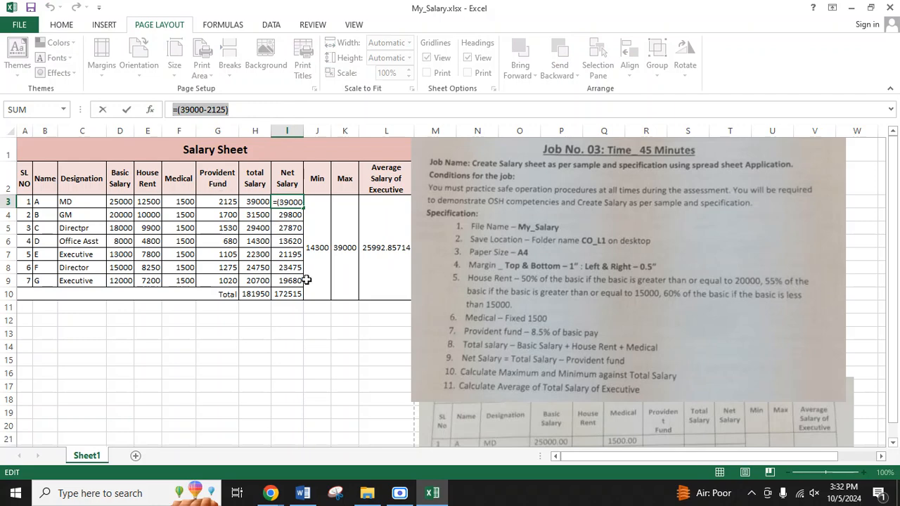
pyautogui.press('Return')
pyautogui.press('Down')
pyautogui.press('Down')
pyautogui.press('Down')
pyautogui.press('Down')
pyautogui.click(299, 226)
pyautogui.click(291, 201)
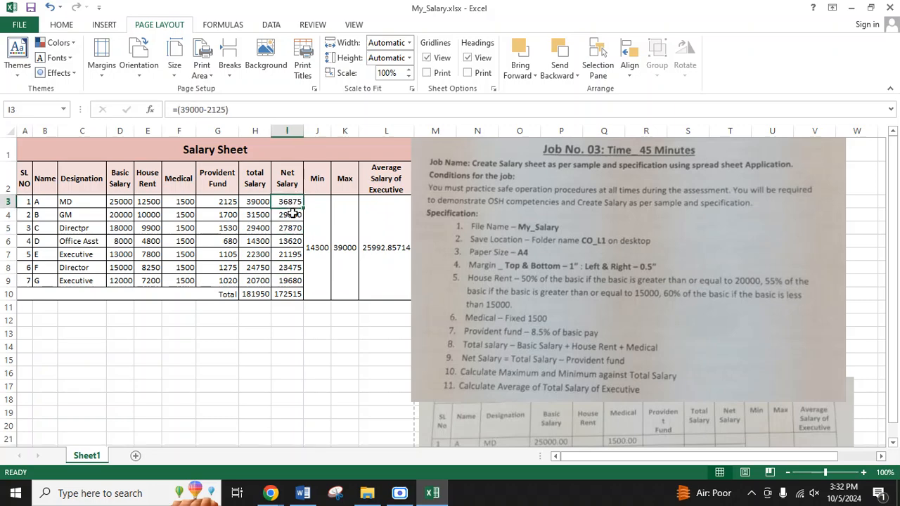
# Step: Replace the fixed-number Net Salary formula in I3 with =SUM(H3-G3) and fill it down to I9
pyautogui.click(292, 214)
pyautogui.moveTo(303, 220); pyautogui.dragTo(304, 285)
pyautogui.click(334, 338)
pyautogui.click(284, 200)
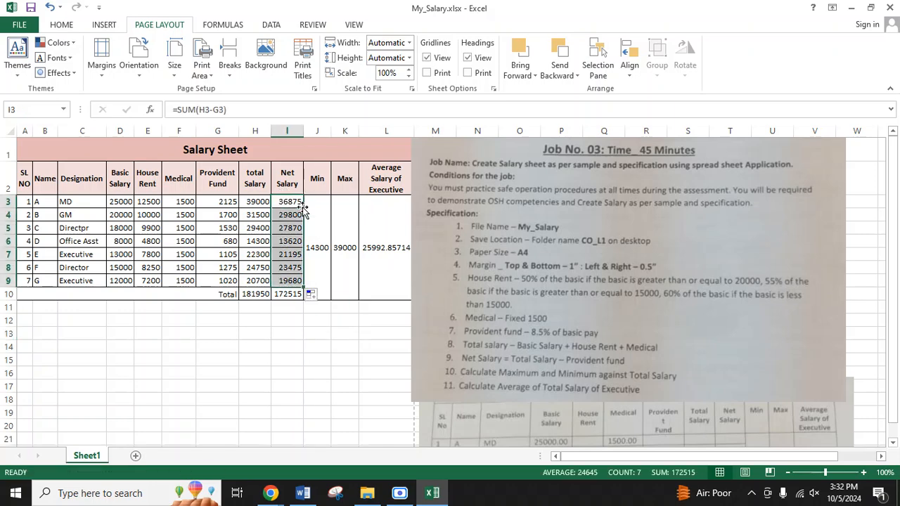
pyautogui.click(316, 346)
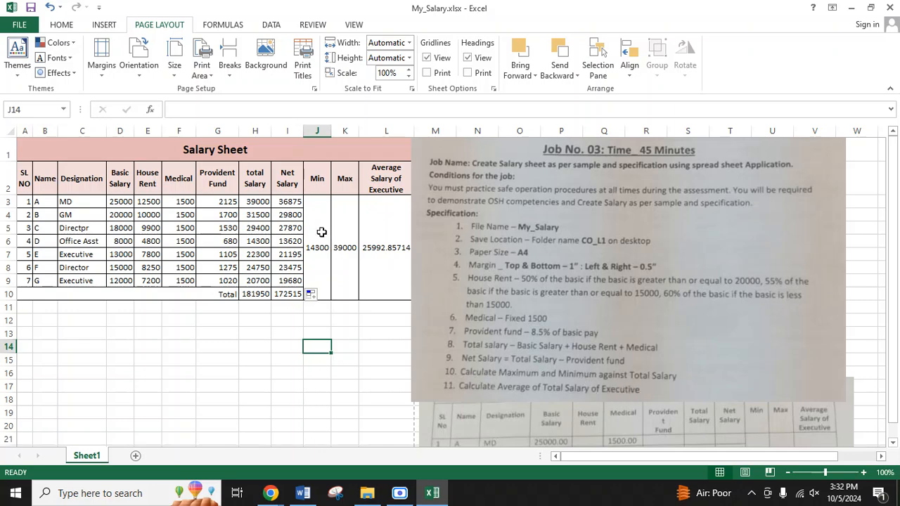
# Step: Examine the Max formula in K3 and the Min formula in J3 against the Total Salary range H3:H9
pyautogui.click(344, 243)
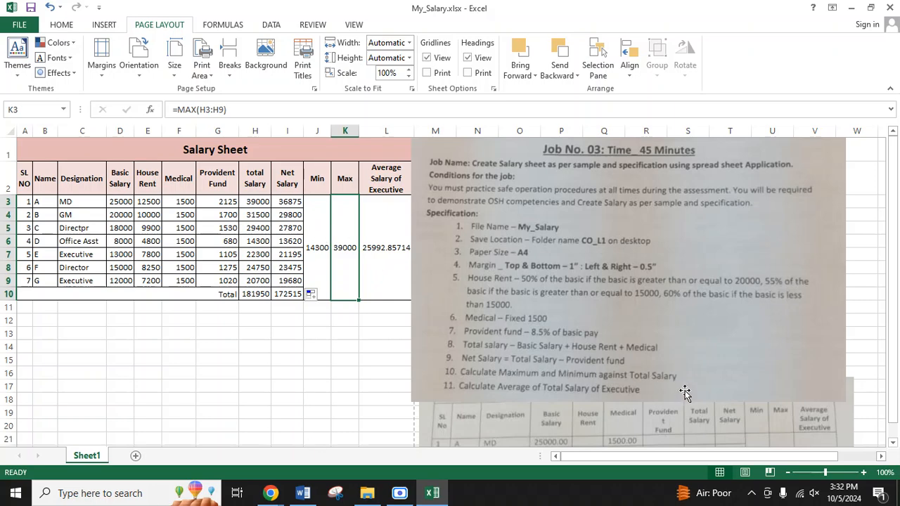
pyautogui.moveTo(259, 204); pyautogui.dragTo(256, 281)
pyautogui.click(320, 228)
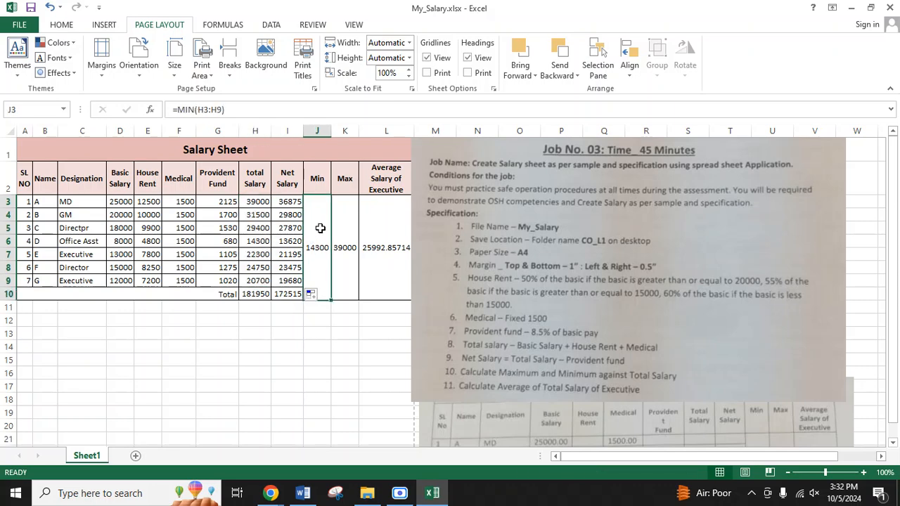
pyautogui.doubleClick(320, 227)
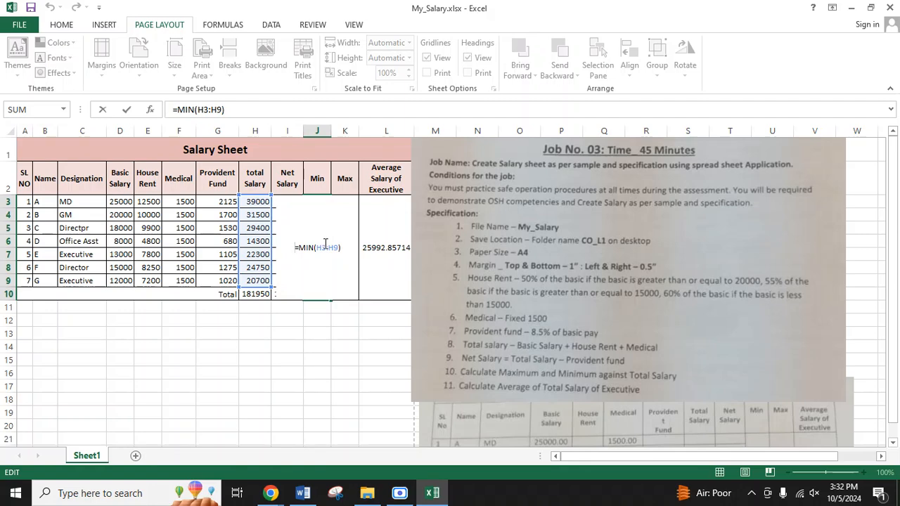
pyautogui.click(327, 248)
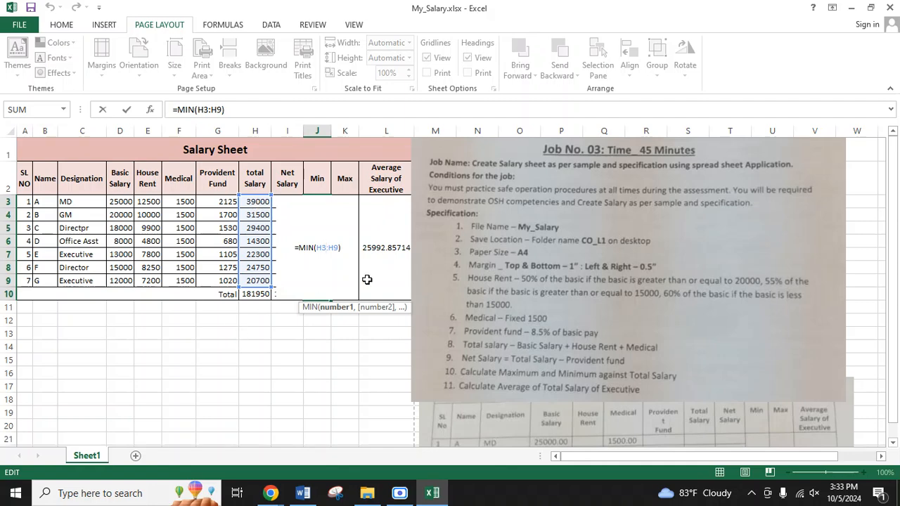
pyautogui.press('Return')
pyautogui.doubleClick(344, 270)
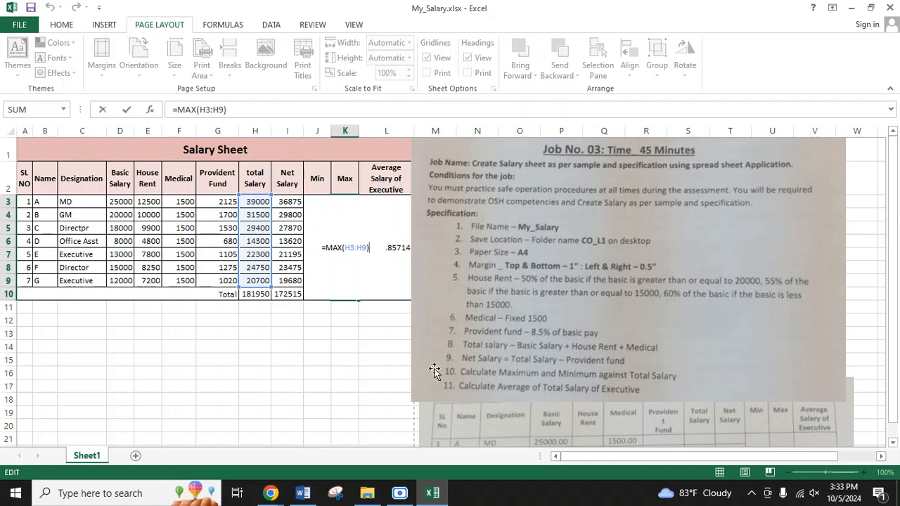
pyautogui.press('Return')
# Step: Move the job specification picture clear of the Average Salary of Executive column, starting near column M
pyautogui.click(379, 272)
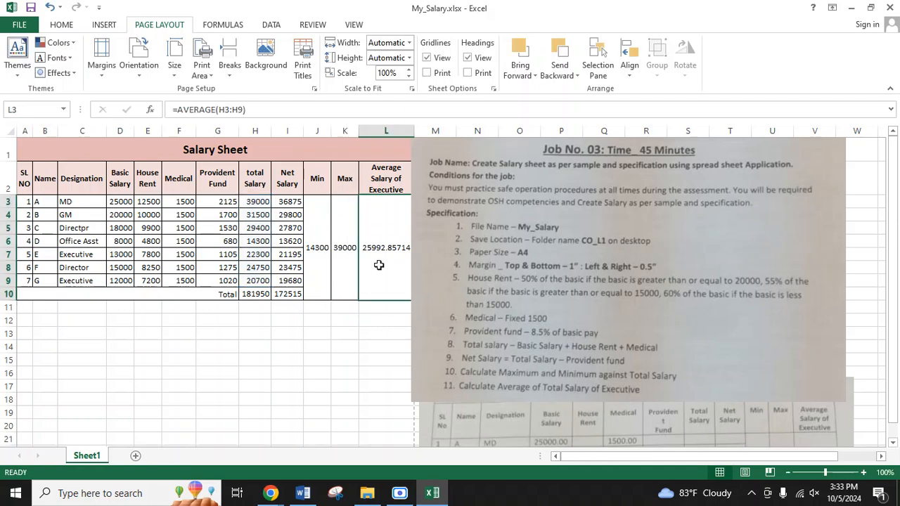
pyautogui.moveTo(506, 256); pyautogui.dragTo(525, 249)
pyautogui.click(371, 330)
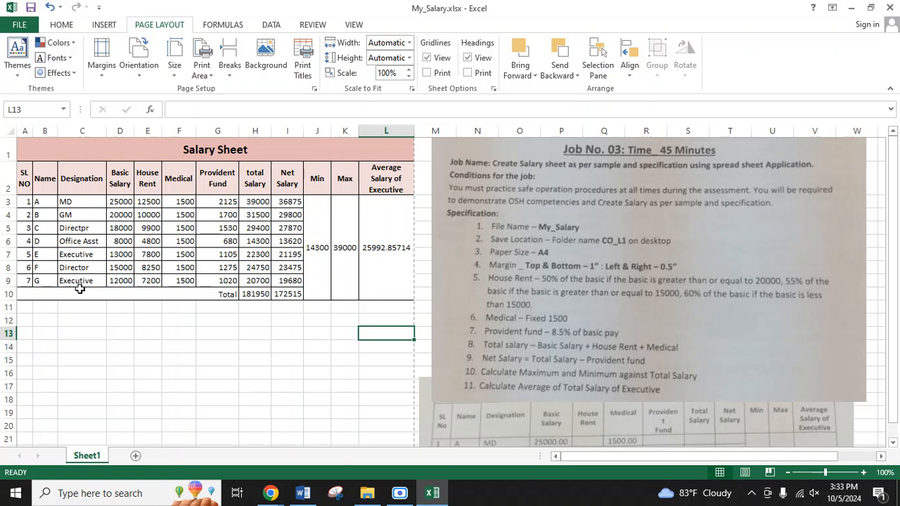
# Step: Check the Designation column to find which employees are Executives
pyautogui.click(79, 267)
pyautogui.click(79, 228)
pyautogui.click(78, 203)
pyautogui.click(76, 215)
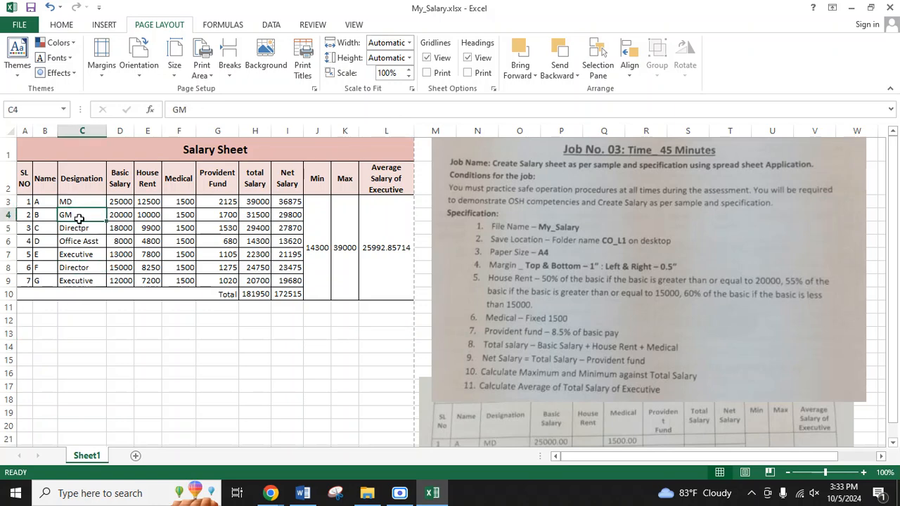
pyautogui.click(85, 229)
pyautogui.click(90, 256)
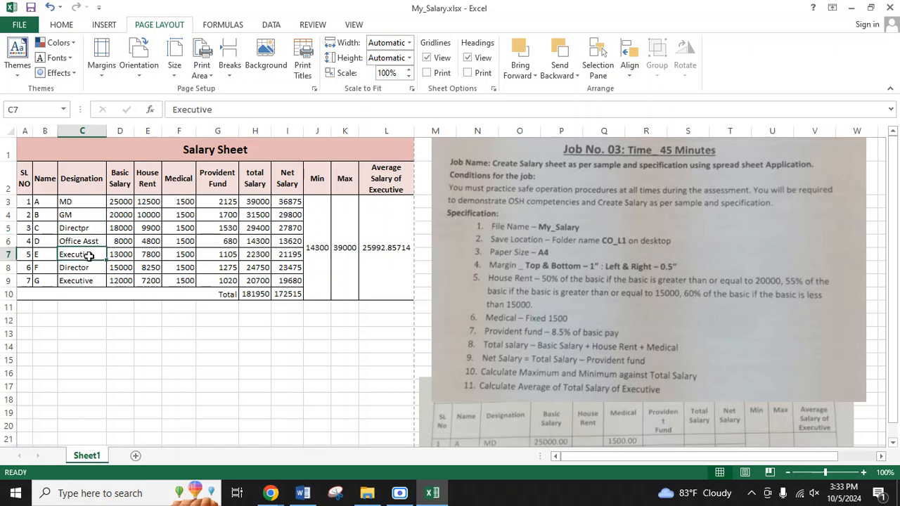
pyautogui.click(94, 282)
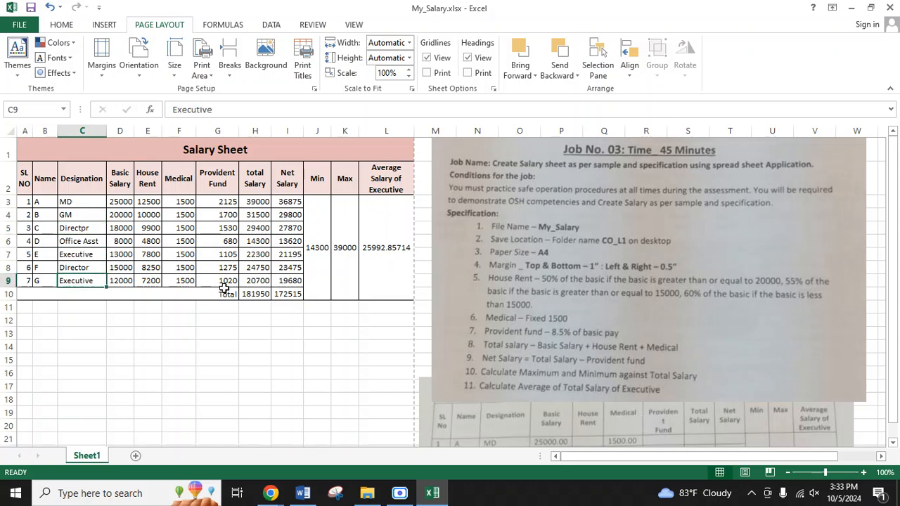
pyautogui.click(129, 345)
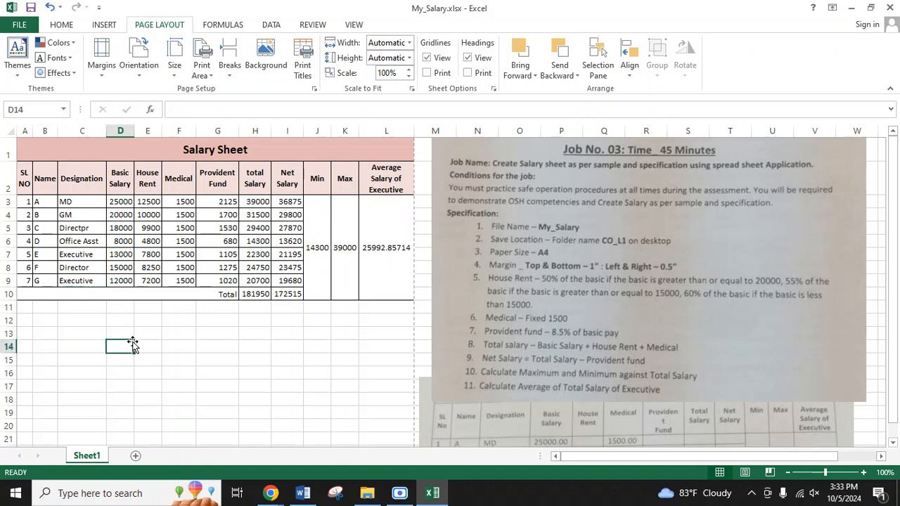
# Step: Clear the Average Salary of Executive formula in L3 and begin an AVERAGEIF function in its place
pyautogui.click(369, 261)
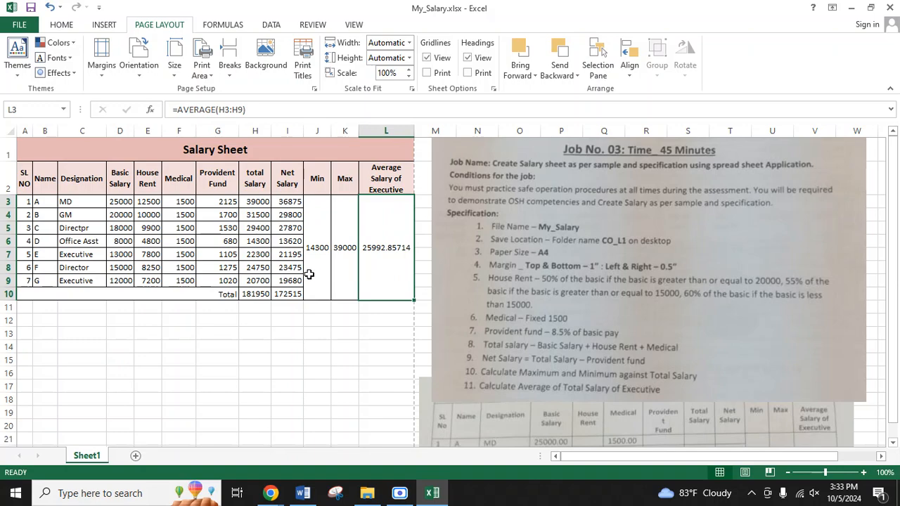
pyautogui.keyDown('ctrl'); pyautogui.scroll(3, 310, 275); pyautogui.keyUp('ctrl')
pyautogui.keyDown('ctrl'); pyautogui.scroll(1, 309, 274); pyautogui.keyUp('ctrl')
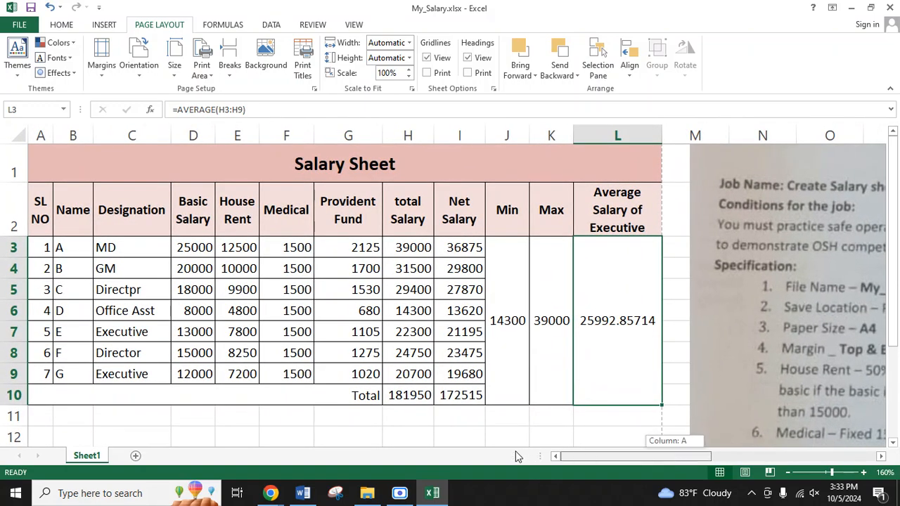
pyautogui.click(667, 334)
pyautogui.click(649, 323)
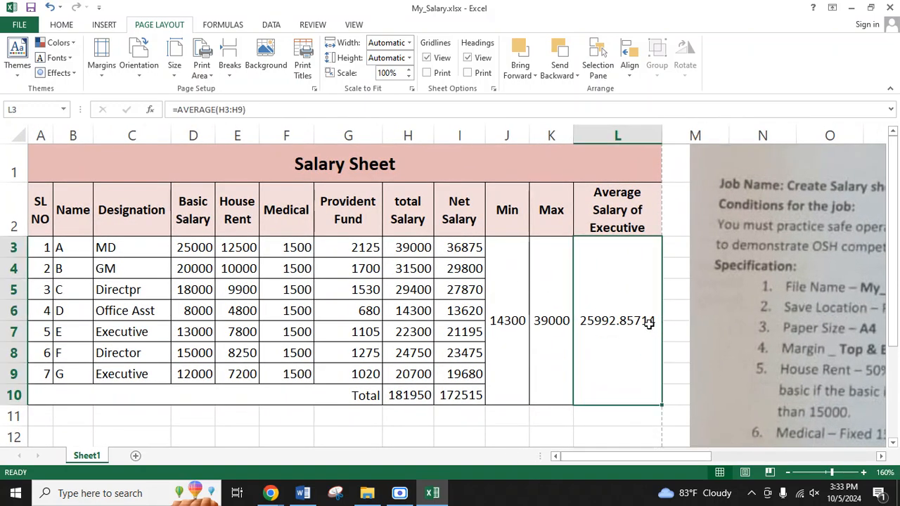
pyautogui.press('Delete')
pyautogui.write('=a')
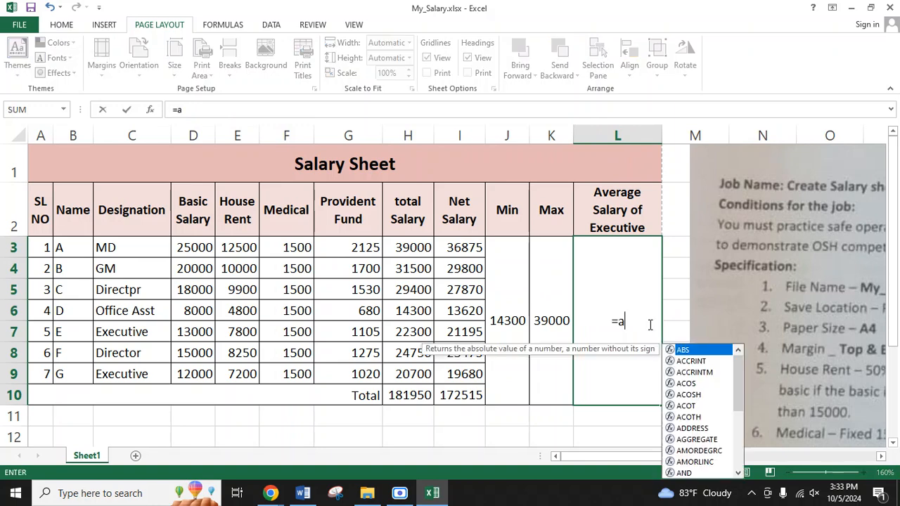
pyautogui.press('BackSpace')
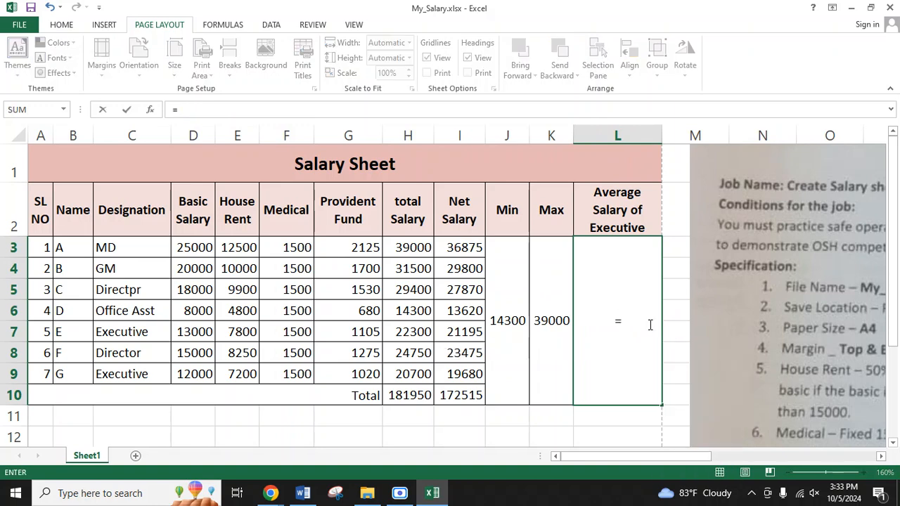
pyautogui.write('AVERAGEIF(')
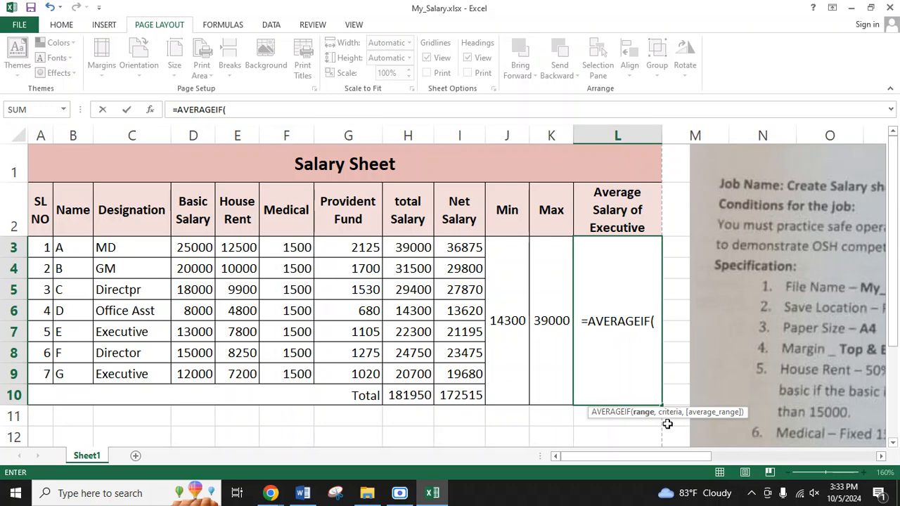
# Step: Set the AVERAGEIF range in L3 to the Designation cells C3:C9 and the criteria to "Executive"
pyautogui.click(135, 251)
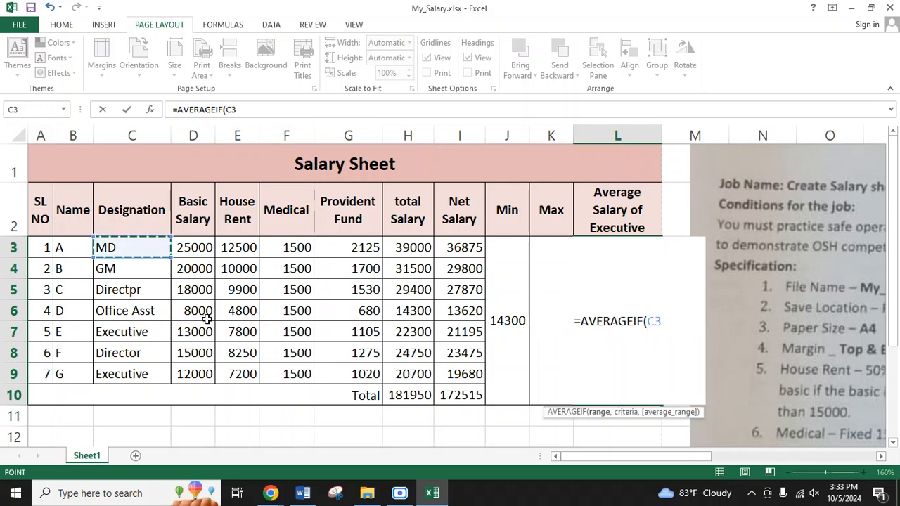
pyautogui.hotkey('ctrl', 'shift', 'Down')
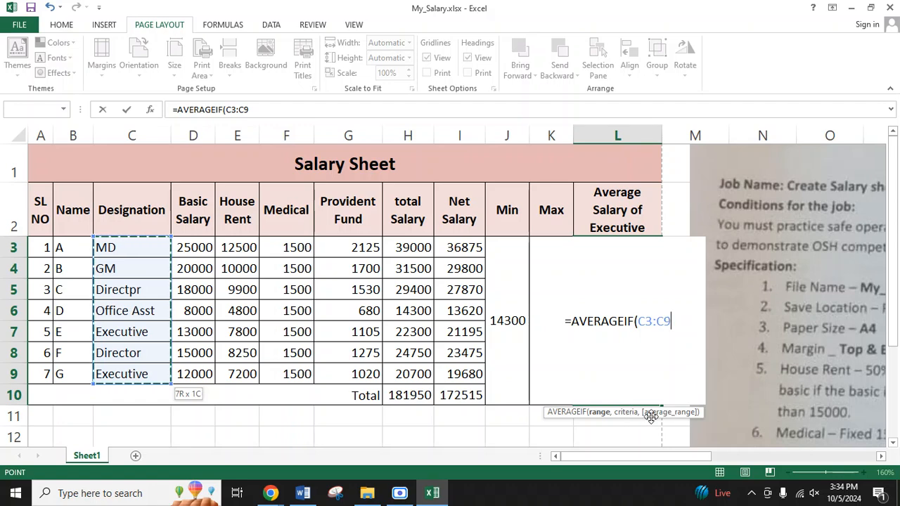
pyautogui.write(',')
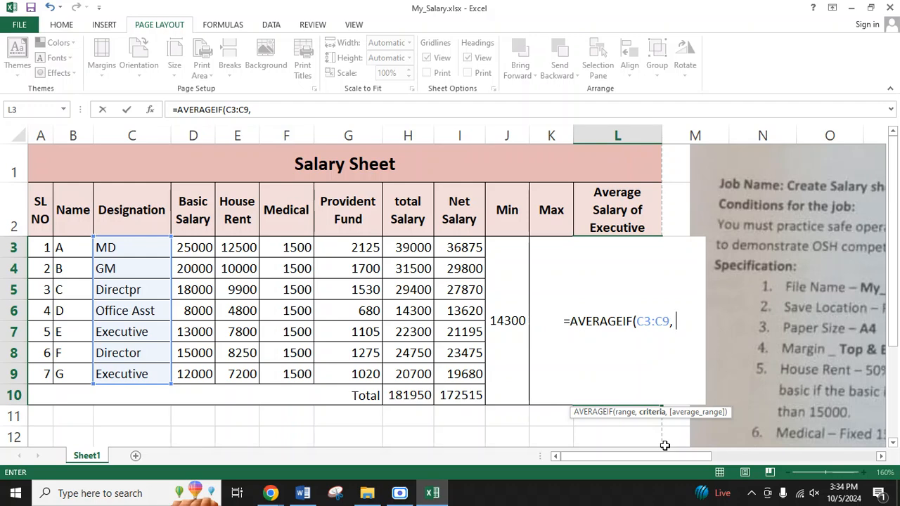
pyautogui.write('"eX')
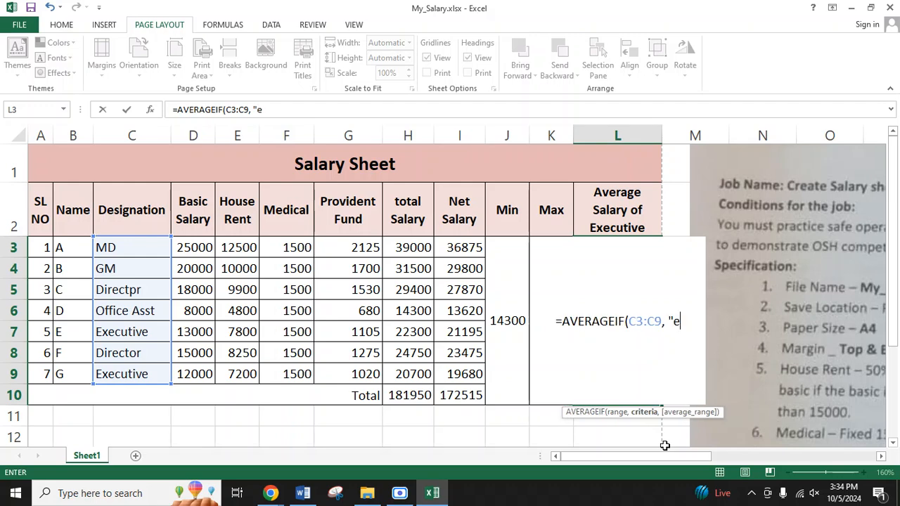
pyautogui.press('BackSpace')
pyautogui.press('BackSpace')
pyautogui.write('Executive')
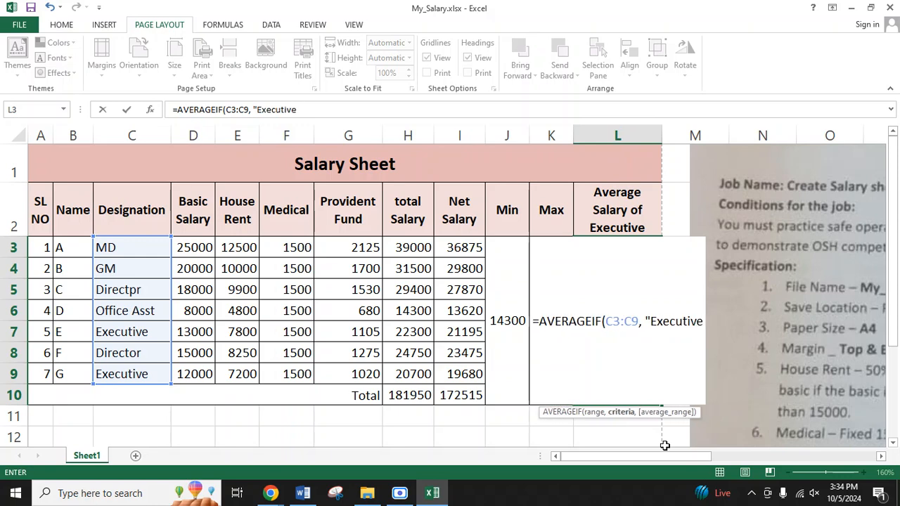
pyautogui.write('"')
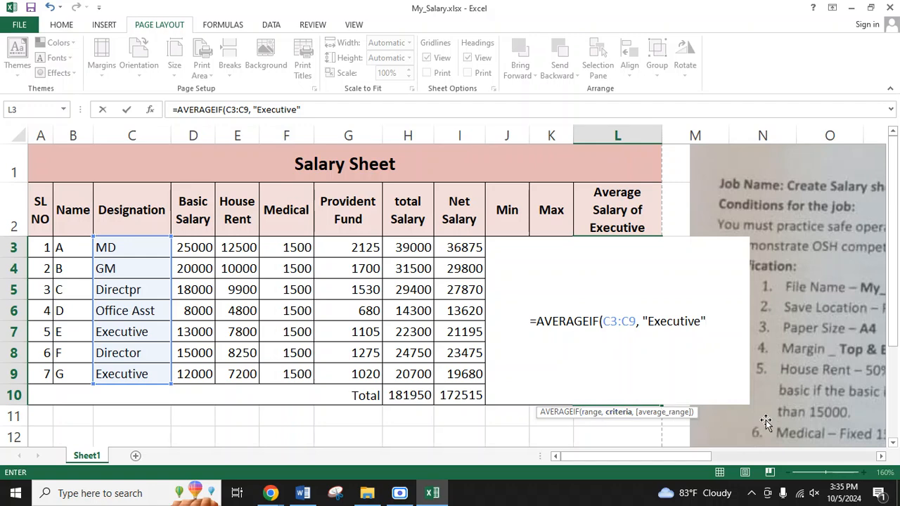
# Step: Add the total Salary cells H3:H10 as the average range and complete the AVERAGEIF formula in L3
pyautogui.write(',')
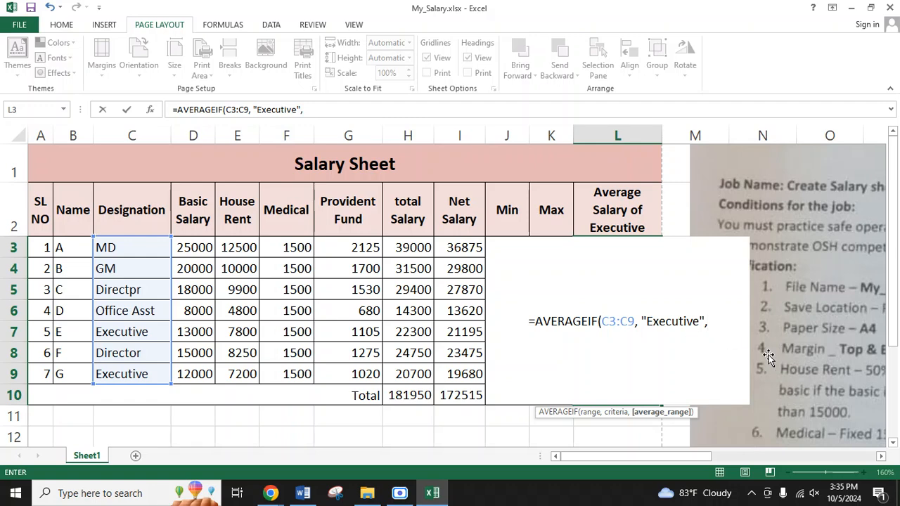
pyautogui.click(406, 247)
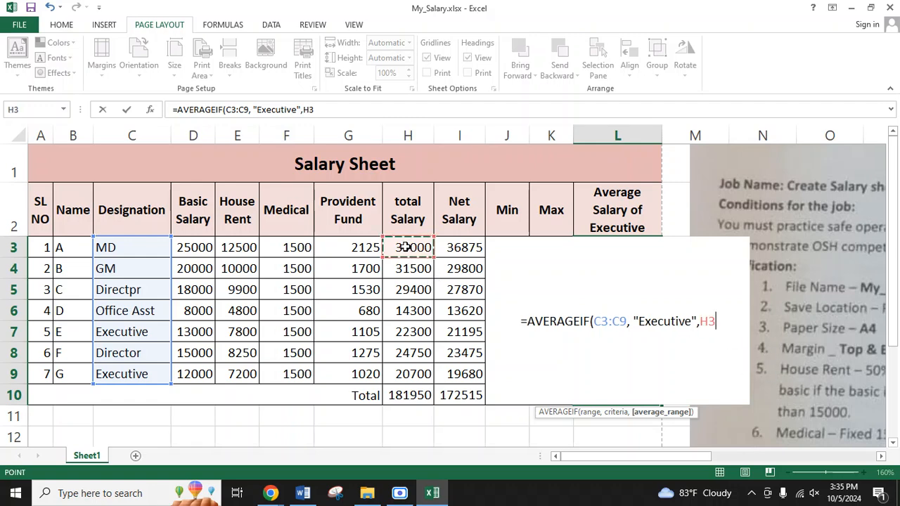
pyautogui.hotkey('ctrl', 'shift', 'Down')
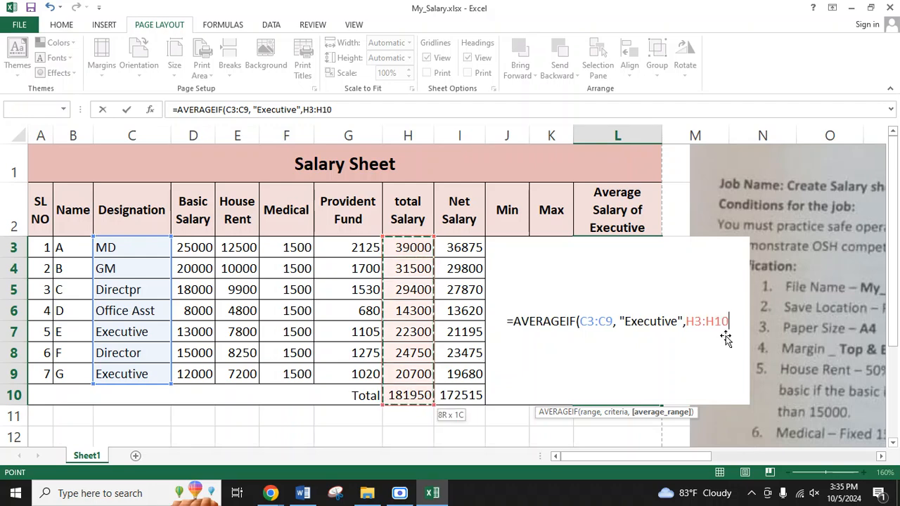
pyautogui.press('Return')
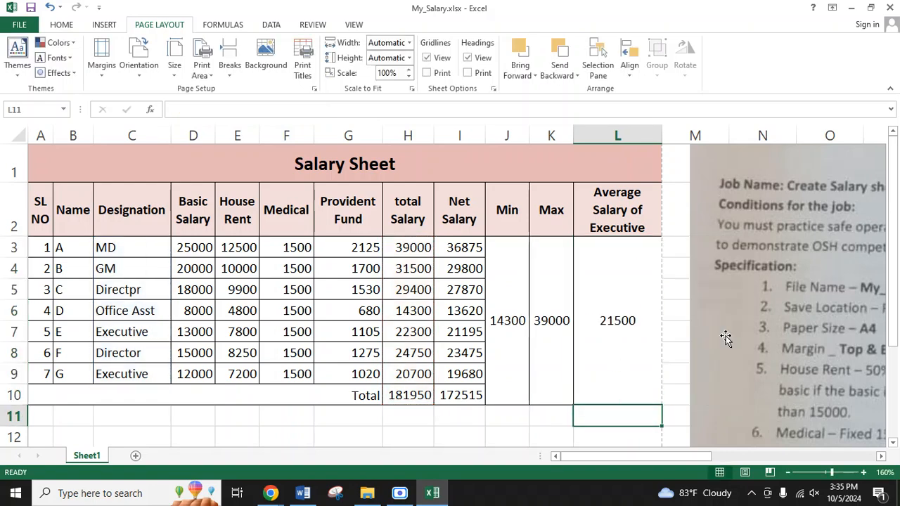
# Step: Review the AVERAGEIF formula in L3 and check the calculation items in the job specification picture
pyautogui.click(626, 326)
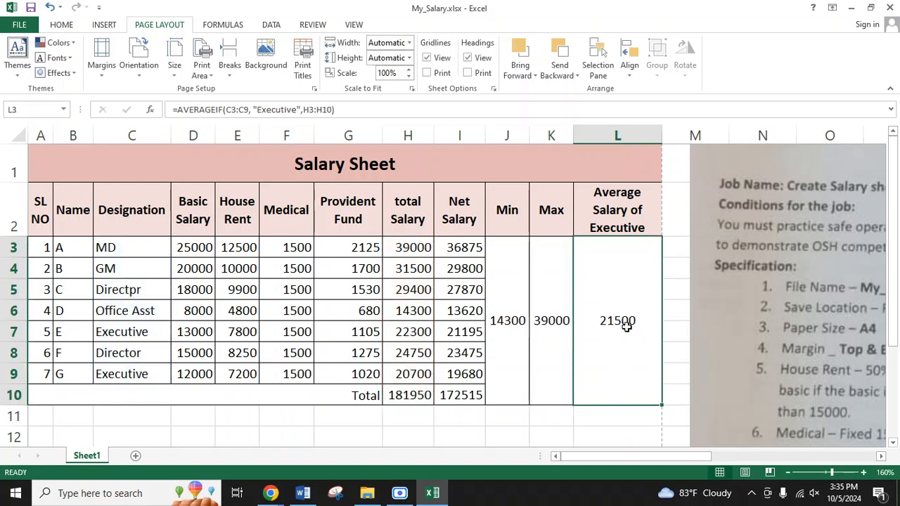
pyautogui.doubleClick(626, 327)
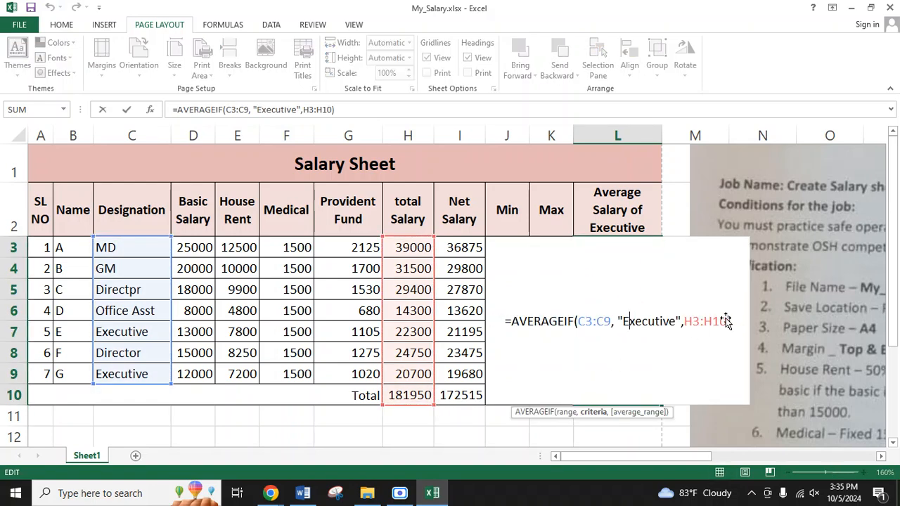
pyautogui.press('Return')
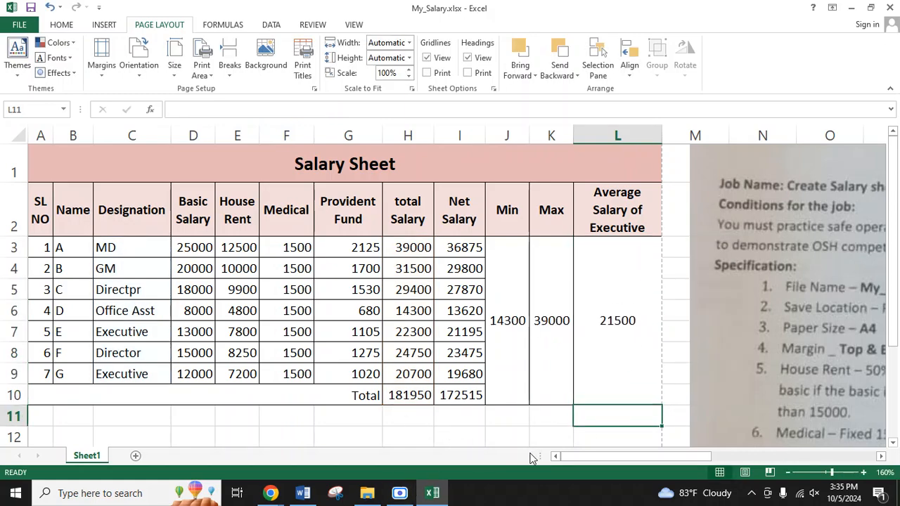
pyautogui.moveTo(609, 458); pyautogui.dragTo(708, 458)
pyautogui.scroll(-4, 600, 385)
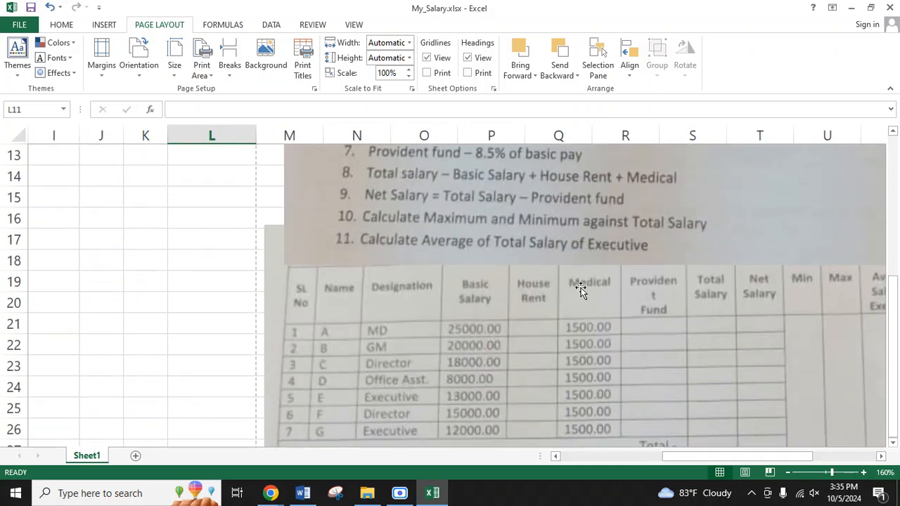
pyautogui.scroll(3, 581, 288)
pyautogui.moveTo(693, 457); pyautogui.dragTo(570, 457)
pyautogui.scroll(1, 442, 399)
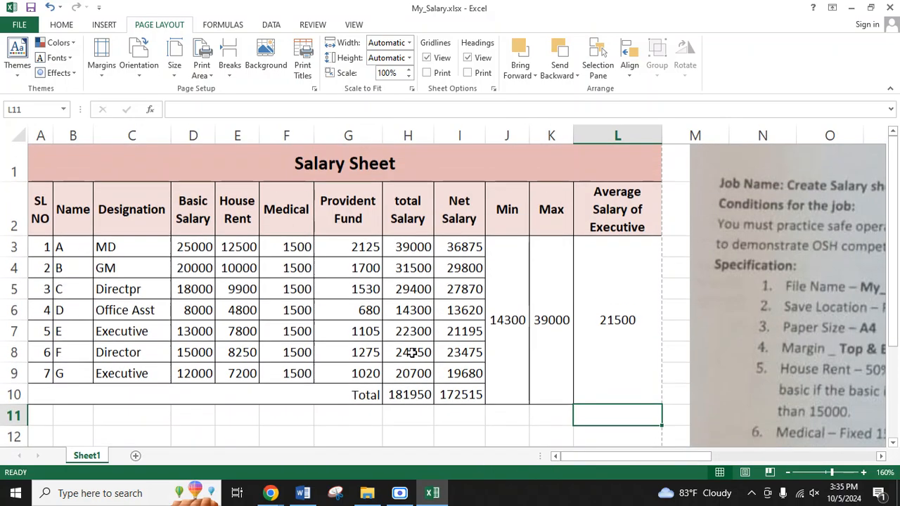
# Step: Check the Net Salary formula in I3 and fill it down through I9
pyautogui.click(459, 248)
pyautogui.doubleClick(459, 247)
pyautogui.click(482, 248)
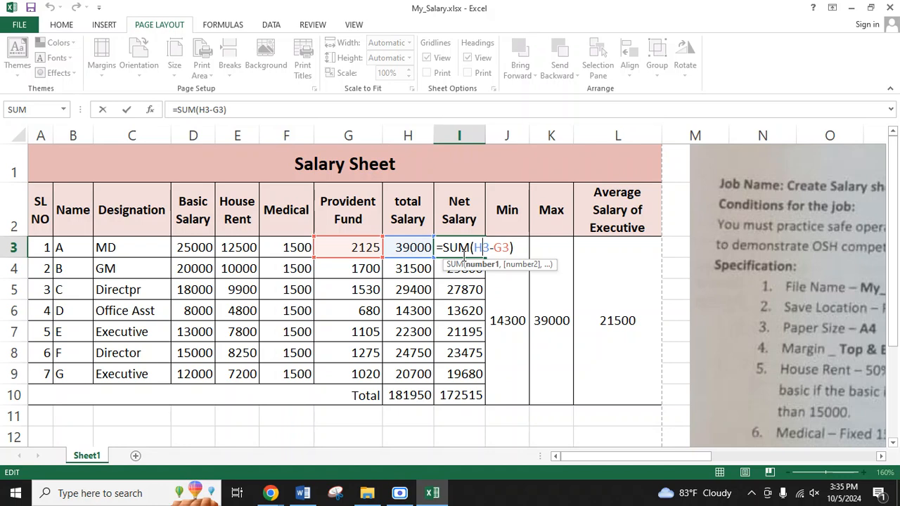
pyautogui.press('Return')
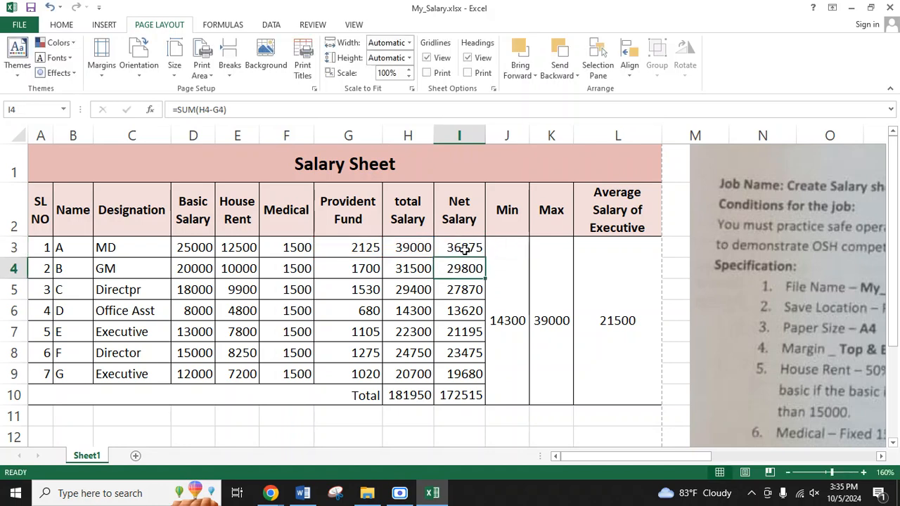
pyautogui.click(466, 255)
pyautogui.doubleClick(486, 259)
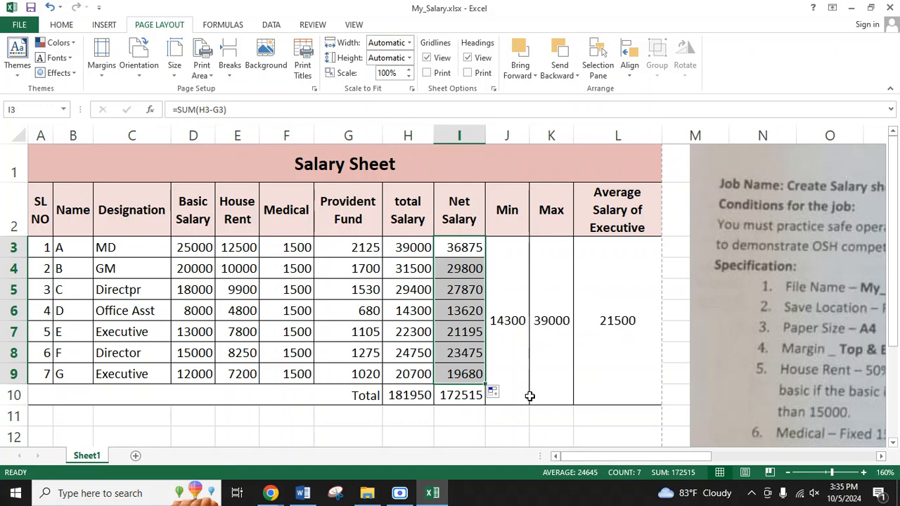
pyautogui.click(544, 426)
# Step: Review the formulas in the Average Salary of Executive, Max and Min cells beside the job specification
pyautogui.moveTo(579, 456); pyautogui.dragTo(652, 455)
pyautogui.click(344, 368)
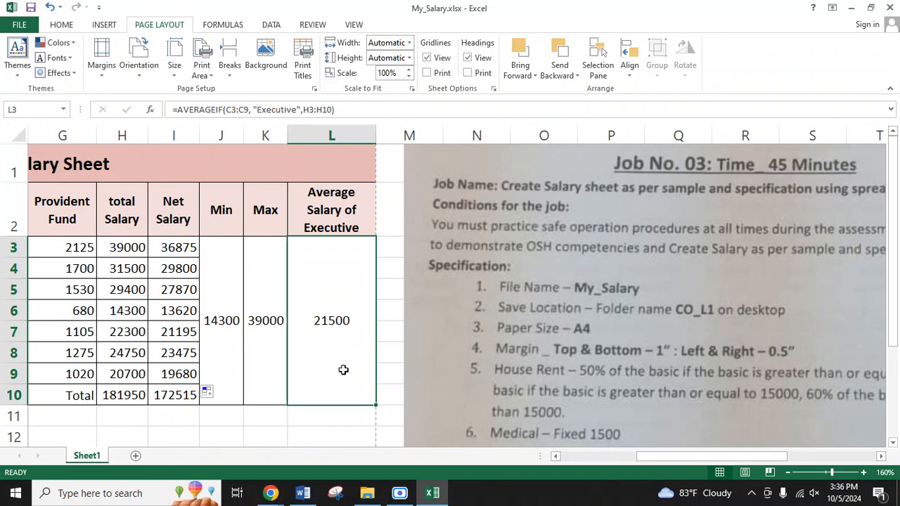
pyautogui.click(270, 347)
pyautogui.click(230, 327)
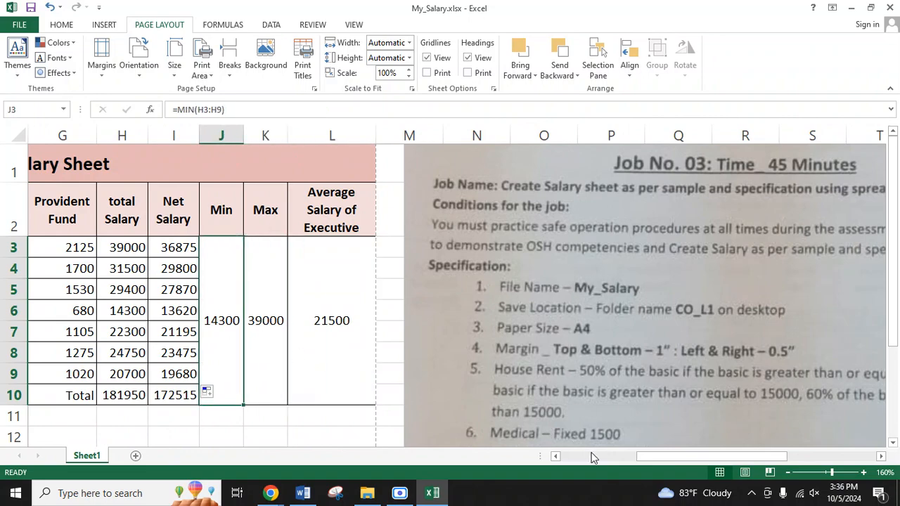
# Step: Rename the worksheet as Origin, following item 12 of the job specification
pyautogui.scroll(-4, 555, 376)
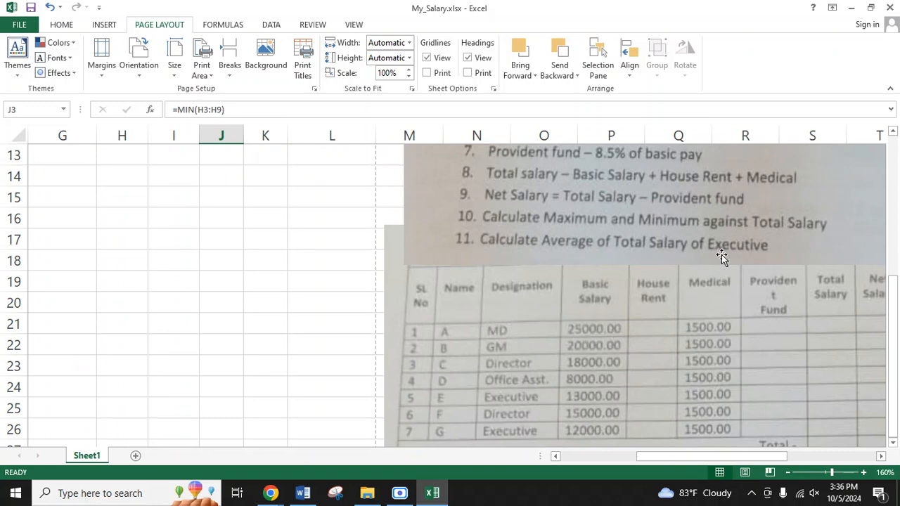
pyautogui.scroll(-5, 727, 256)
pyautogui.scroll(1, 557, 211)
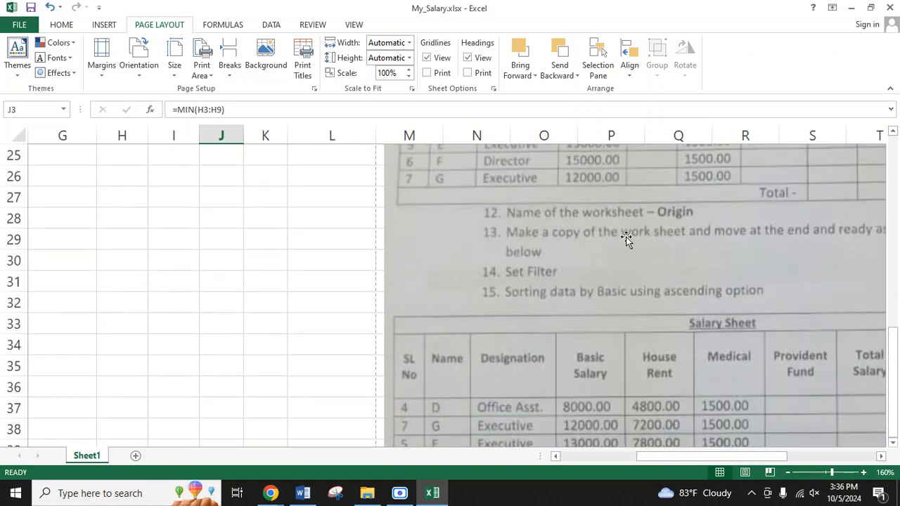
pyautogui.rightClick(93, 455)
pyautogui.click(118, 330)
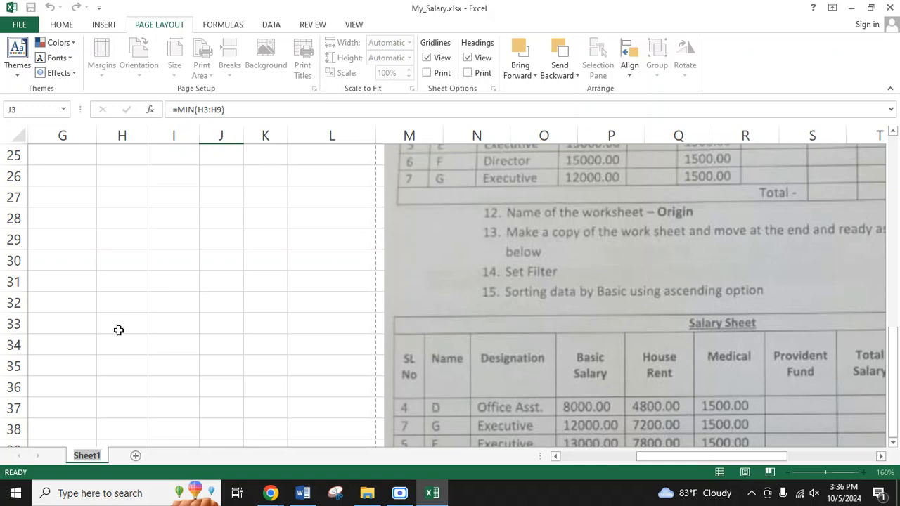
pyautogui.write('Origin')
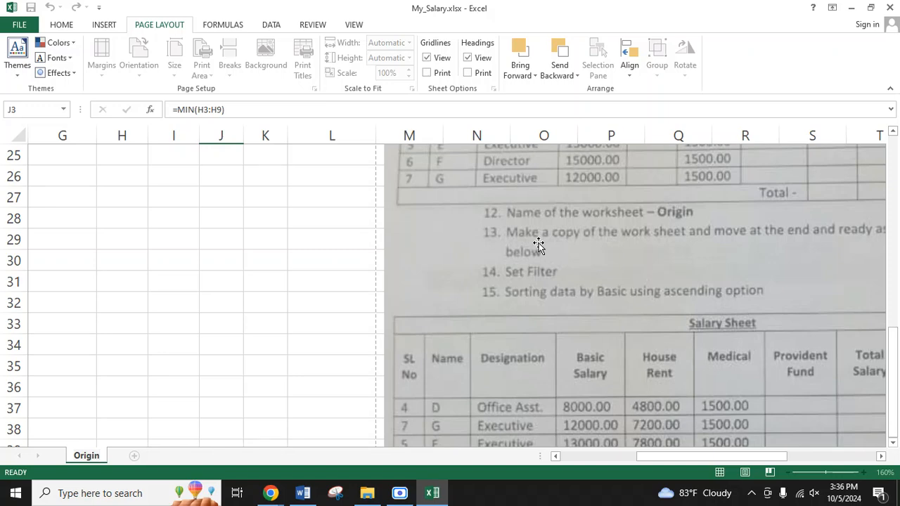
pyautogui.click(303, 395)
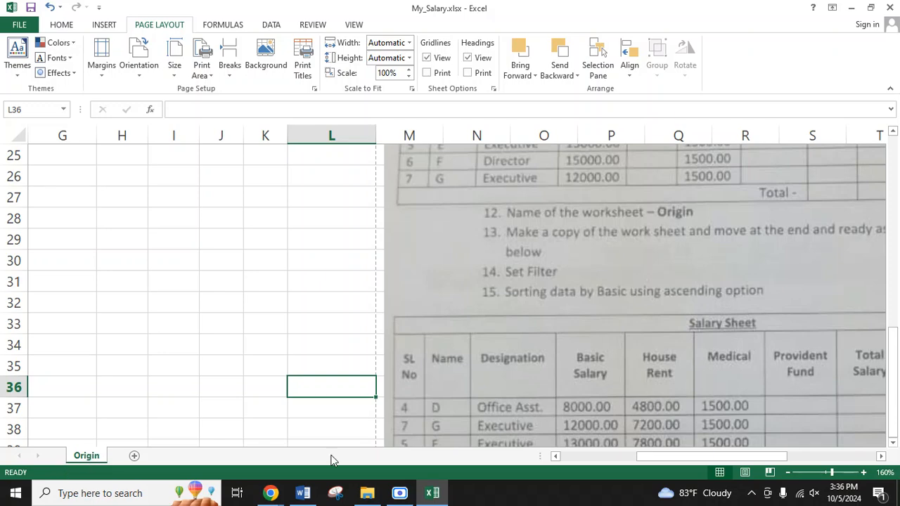
# Step: Read item 13 of the specification and copy the whole Salary Sheet table, A1:L10
pyautogui.moveTo(650, 458); pyautogui.dragTo(694, 459)
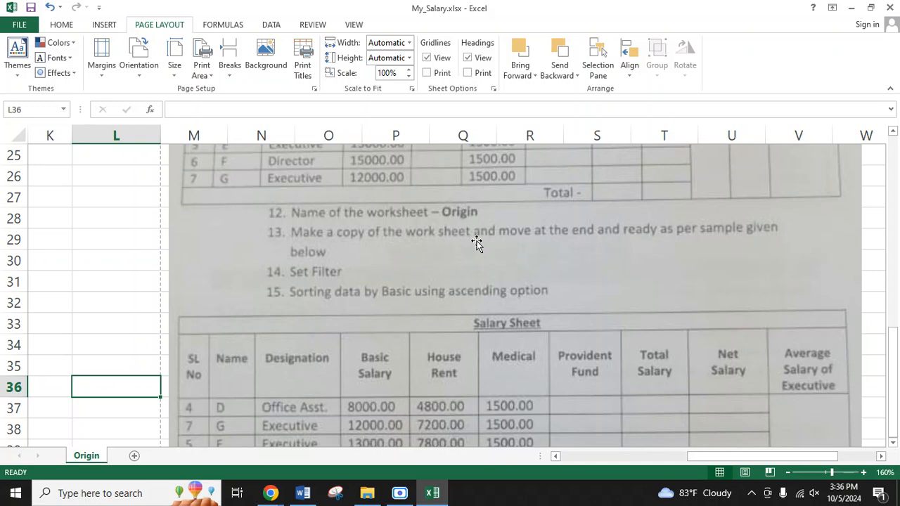
pyautogui.moveTo(753, 456); pyautogui.dragTo(619, 456)
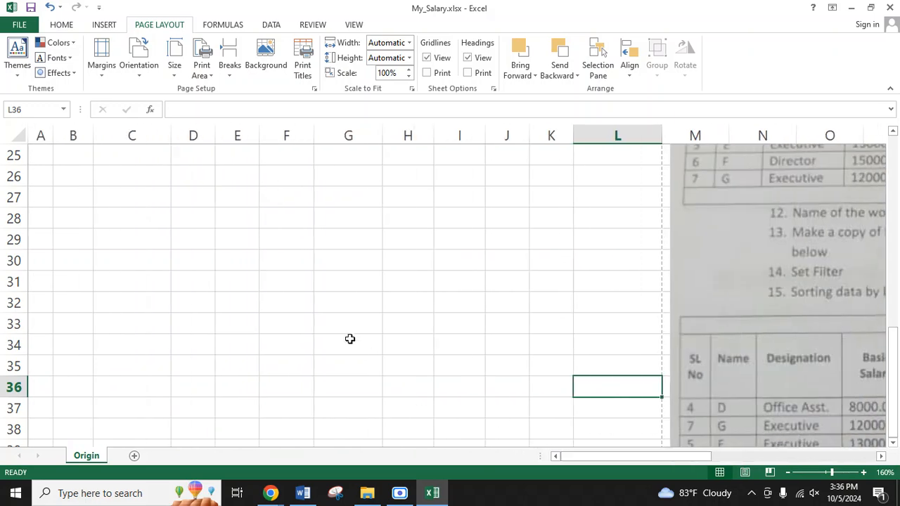
pyautogui.scroll(8, 369, 353)
pyautogui.moveTo(201, 163); pyautogui.dragTo(323, 349)
pyautogui.hotkey('ctrl', 'c')
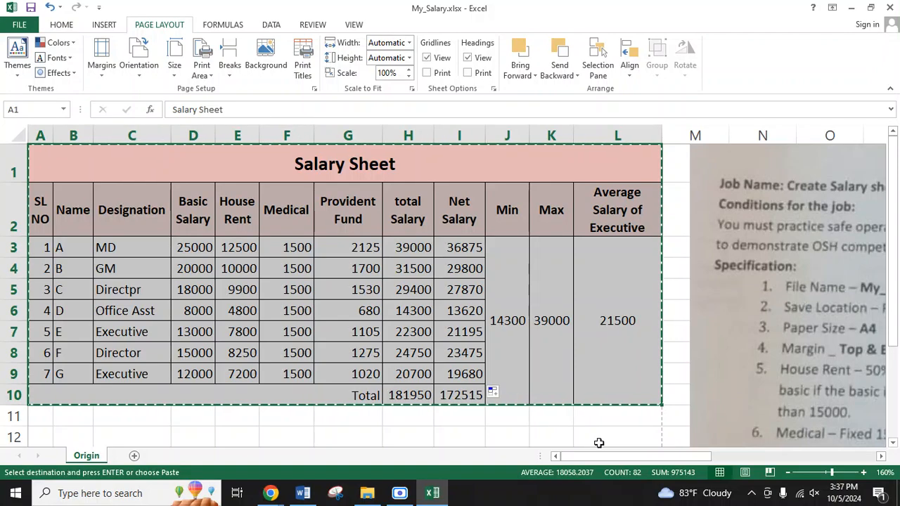
# Step: Examine specification items 13 to 15 and the sample of the second Salary Sheet sorted by Basic Salary
pyautogui.moveTo(600, 455); pyautogui.dragTo(699, 456)
pyautogui.scroll(-6, 544, 374)
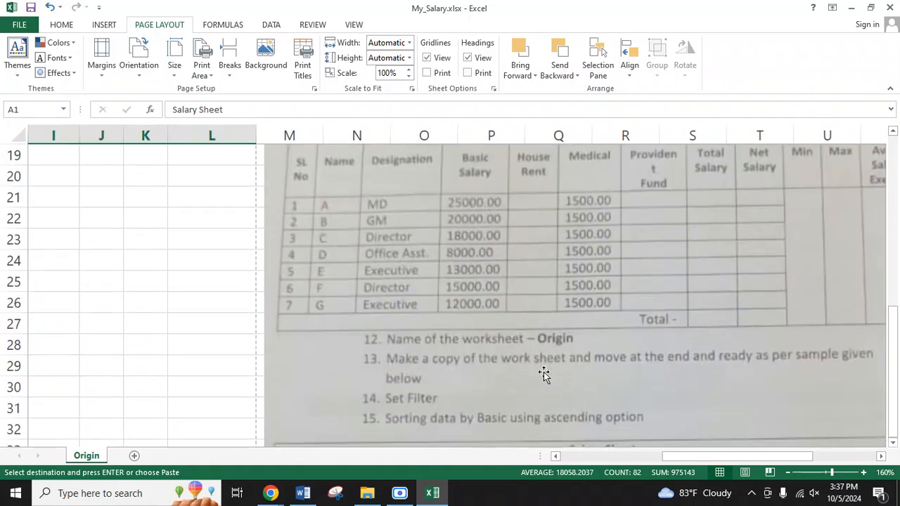
pyautogui.scroll(-1, 543, 374)
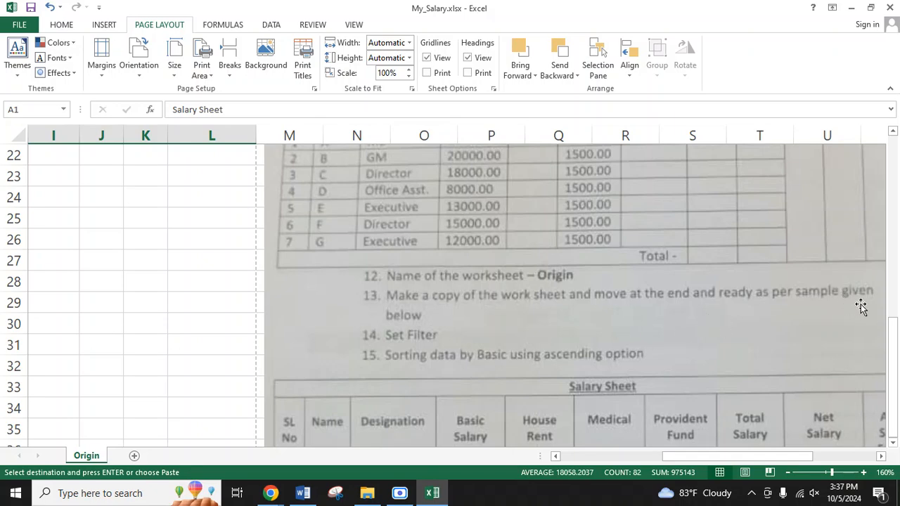
pyautogui.scroll(-3, 716, 342)
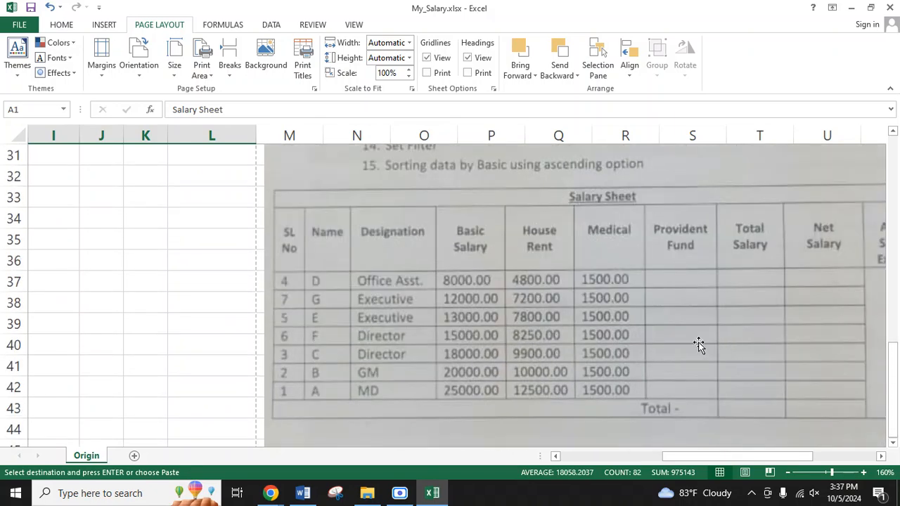
pyautogui.scroll(4, 699, 344)
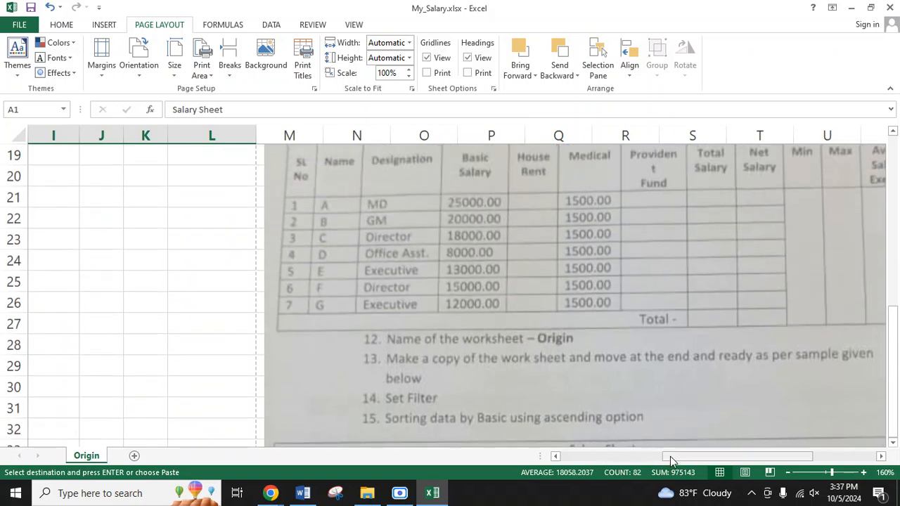
pyautogui.moveTo(663, 458); pyautogui.dragTo(312, 460)
pyautogui.scroll(2, 170, 254)
pyautogui.scroll(3, 170, 254)
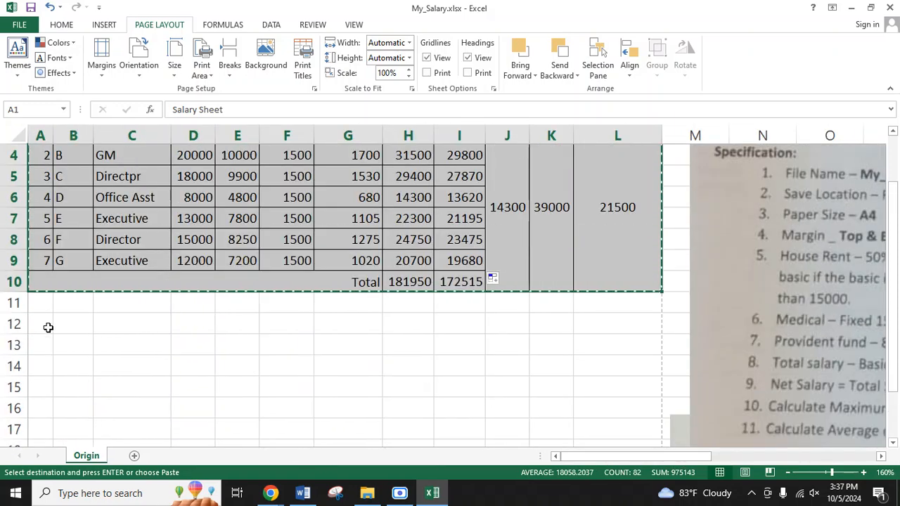
# Step: Paste the copied Salary Sheet table below the original, starting at cell A13
pyautogui.click(43, 324)
pyautogui.click(39, 349)
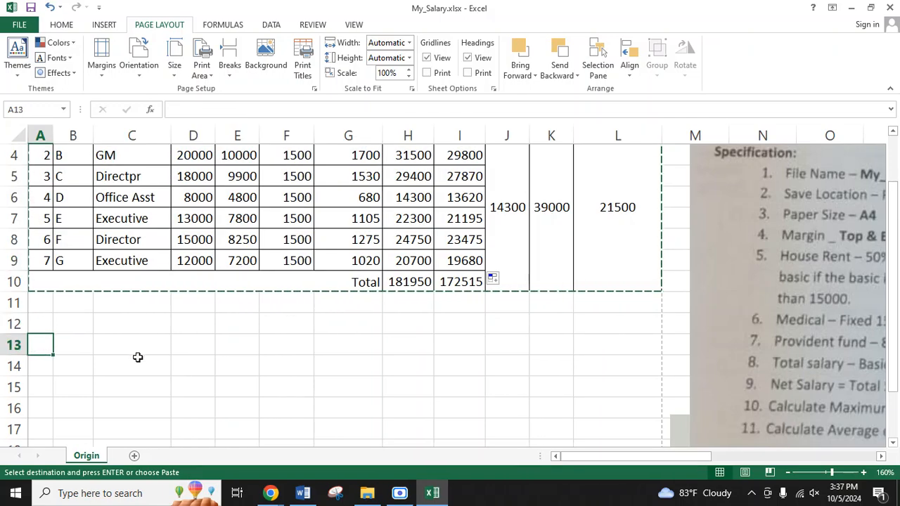
pyautogui.hotkey('ctrl', 'v')
pyautogui.scroll(-4, 260, 367)
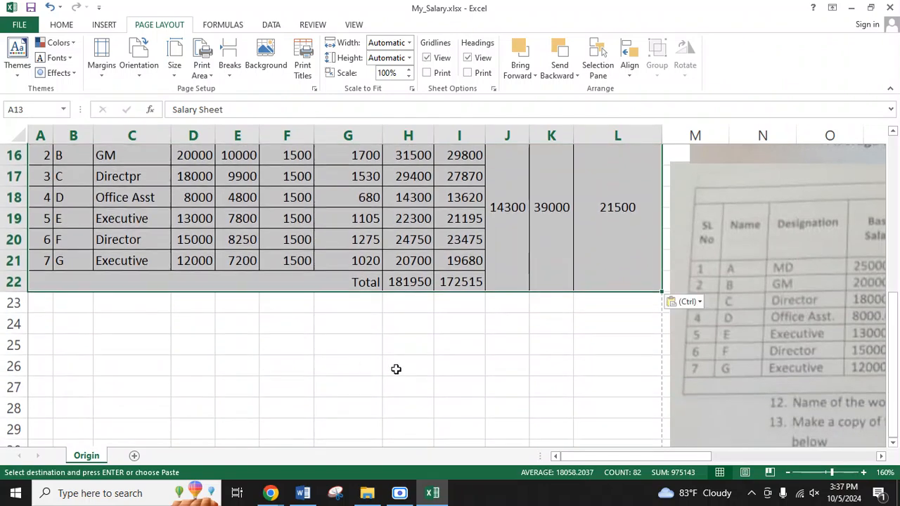
# Step: Review specification items 12 to 15 and the second Salary Sheet sample against the pasted table
pyautogui.scroll(2, 497, 375)
pyautogui.scroll(1, 497, 375)
pyautogui.moveTo(622, 456); pyautogui.dragTo(749, 460)
pyautogui.scroll(-5, 647, 382)
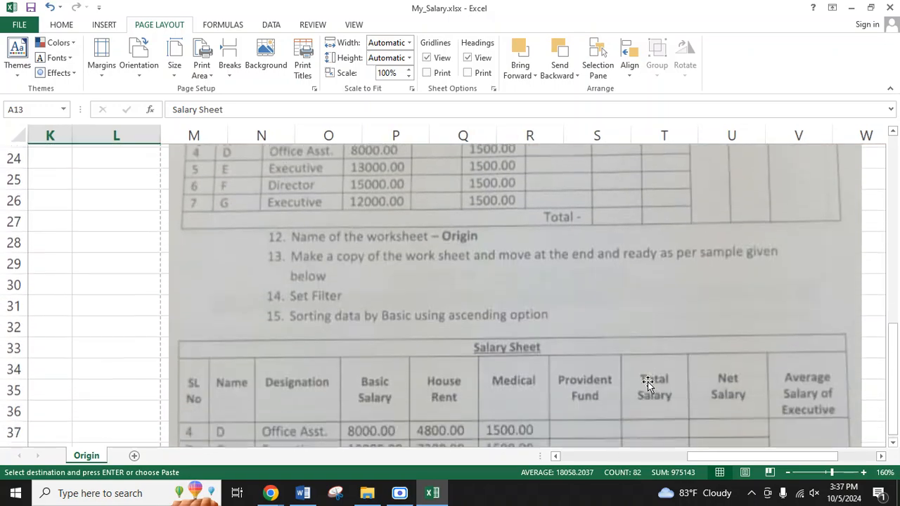
pyautogui.scroll(6, 647, 381)
pyautogui.scroll(-3, 646, 378)
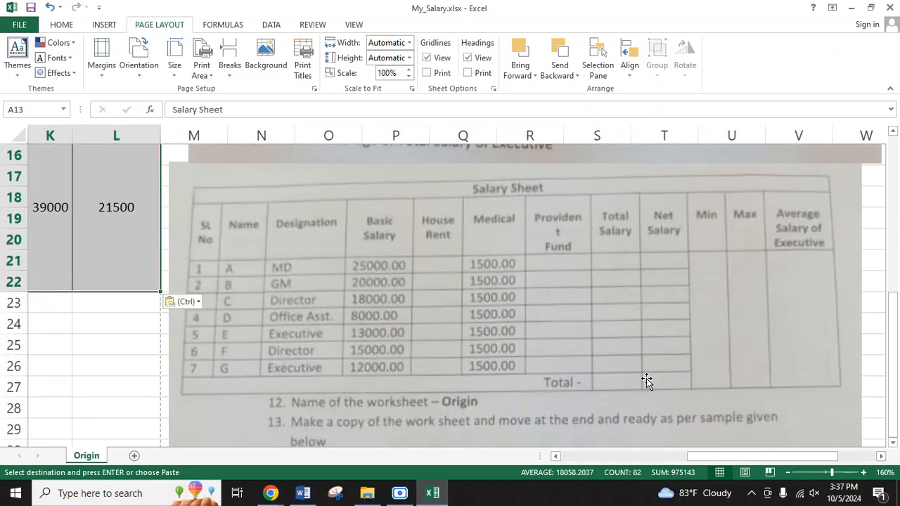
pyautogui.scroll(-1, 545, 419)
pyautogui.scroll(-4, 547, 417)
pyautogui.hotkey('ctrl', 'v')
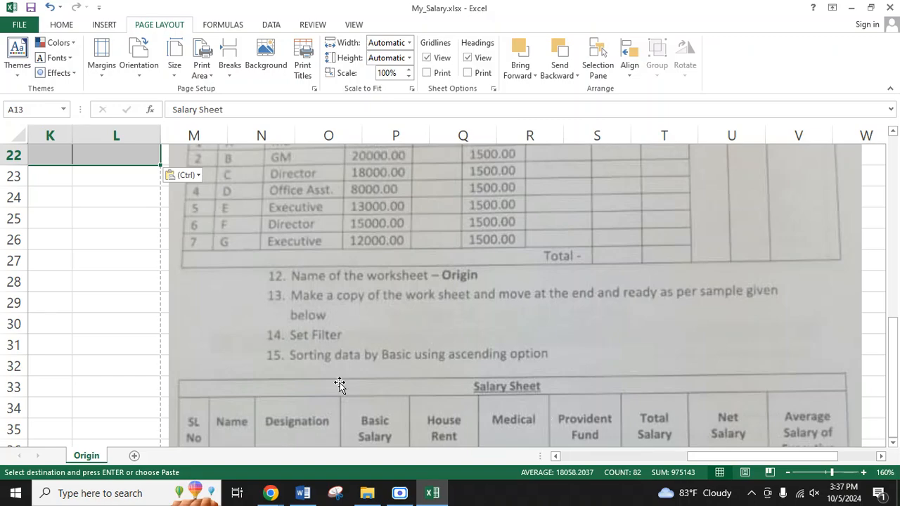
pyautogui.click(678, 457)
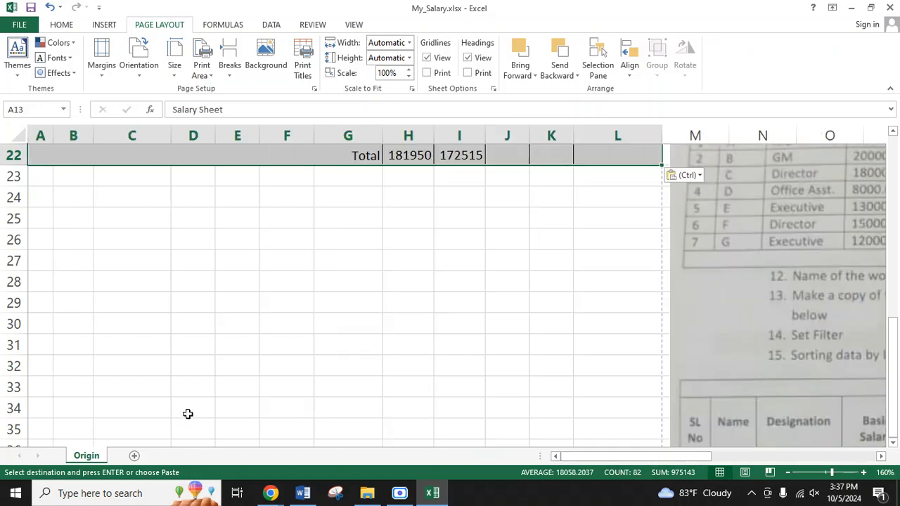
pyautogui.scroll(2, 187, 414)
pyautogui.click(248, 417)
pyautogui.scroll(2, 243, 419)
pyautogui.scroll(-1, 274, 353)
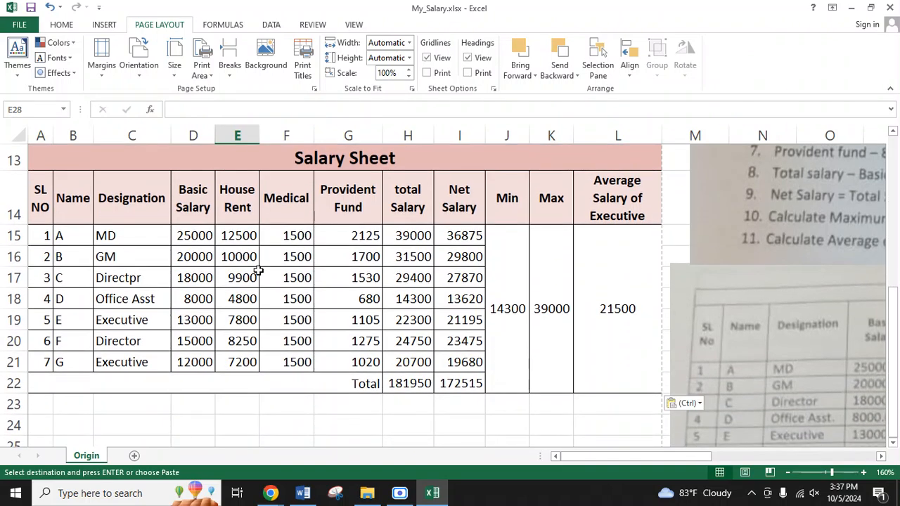
# Step: Apply a filter to the pasted table's header row, A14:L14
pyautogui.moveTo(40, 200); pyautogui.dragTo(639, 197)
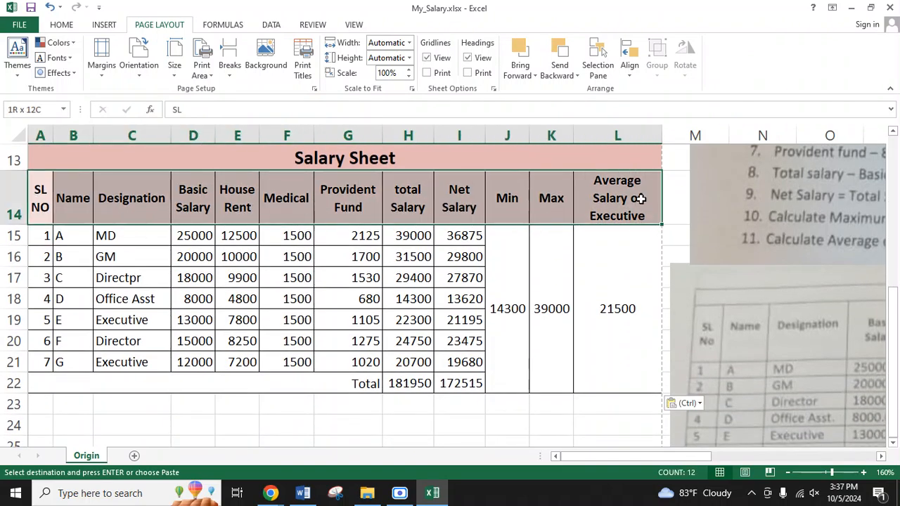
pyautogui.click(266, 219)
pyautogui.click(70, 213)
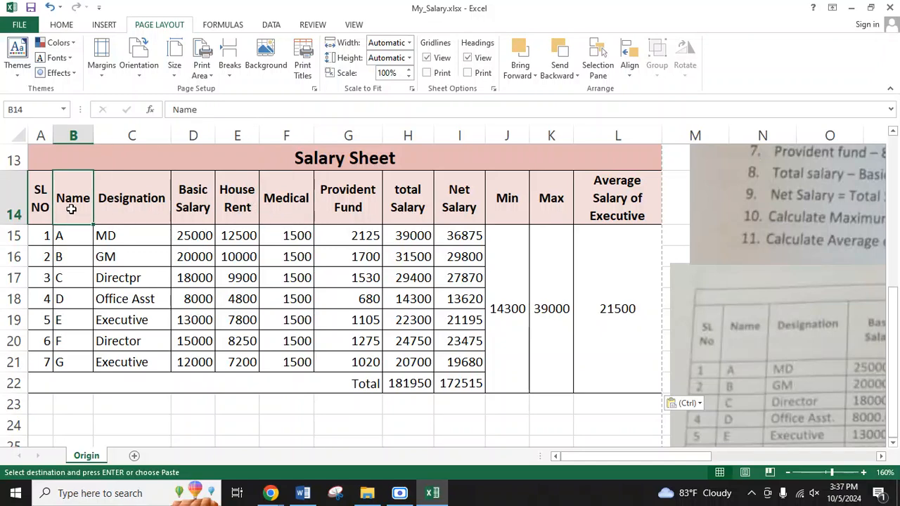
pyautogui.click(145, 207)
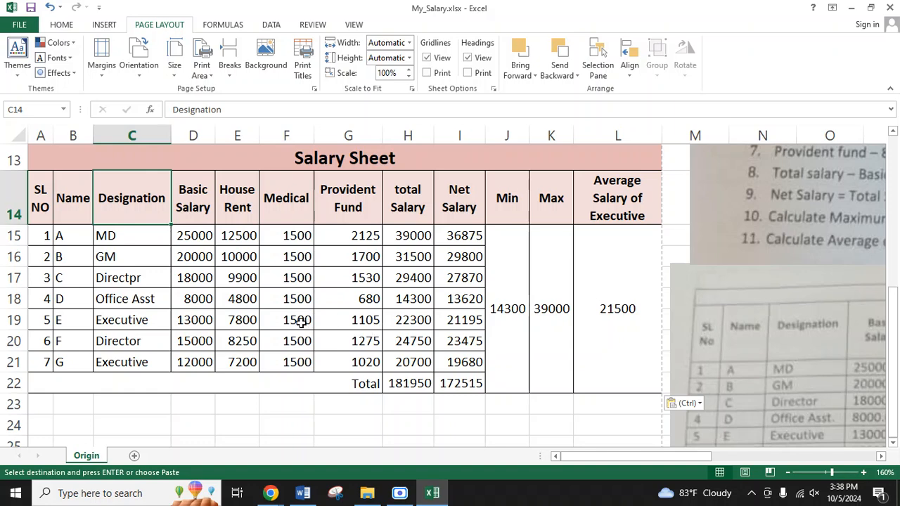
pyautogui.moveTo(41, 202); pyautogui.dragTo(618, 198)
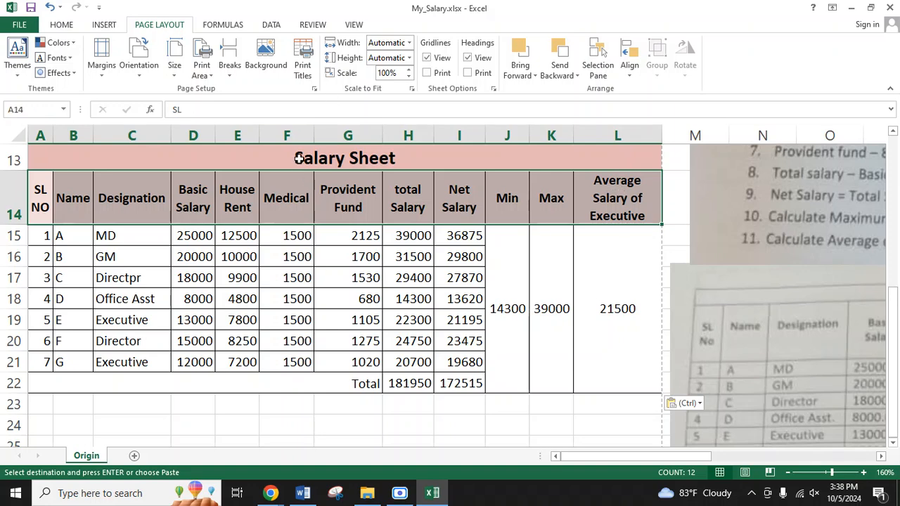
pyautogui.click(353, 24)
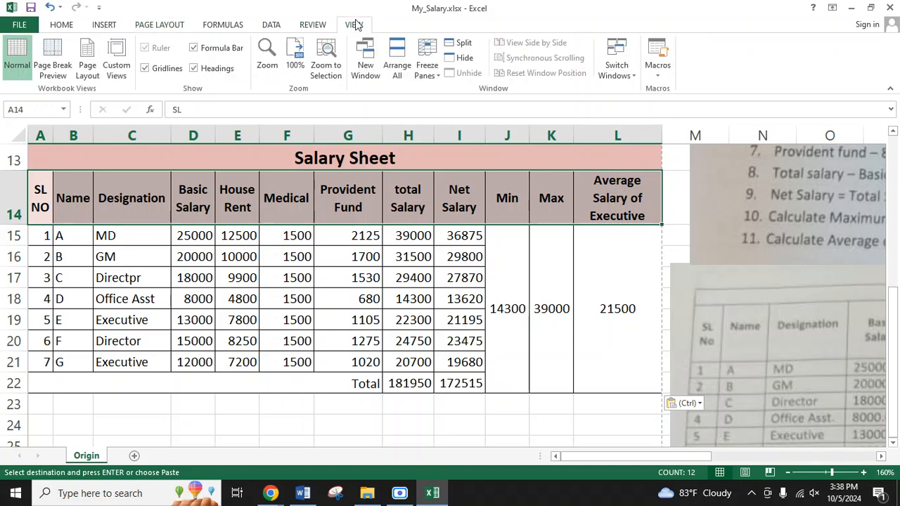
pyautogui.click(271, 25)
pyautogui.click(349, 64)
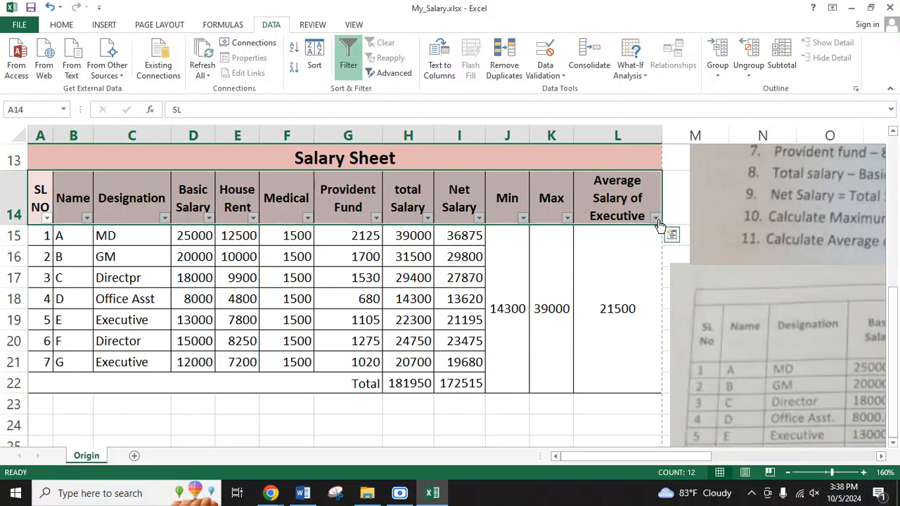
pyautogui.click(346, 59)
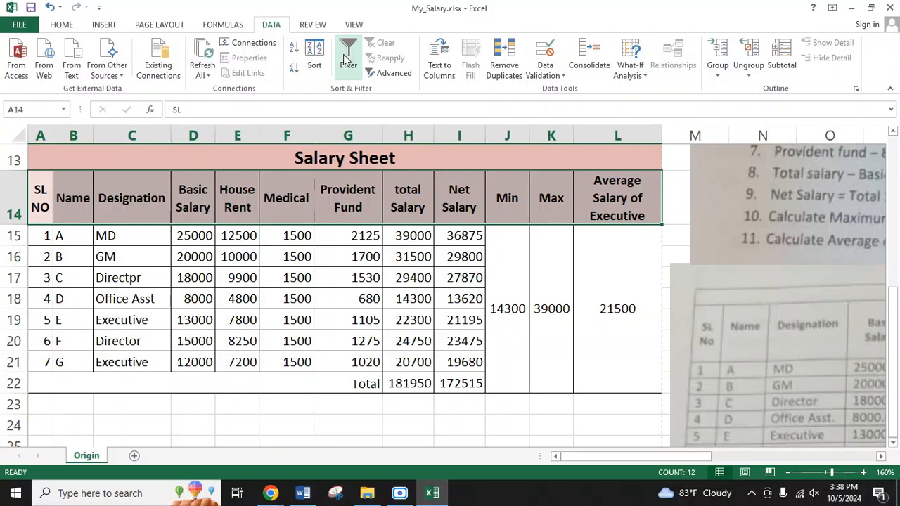
pyautogui.click(346, 60)
pyautogui.click(236, 422)
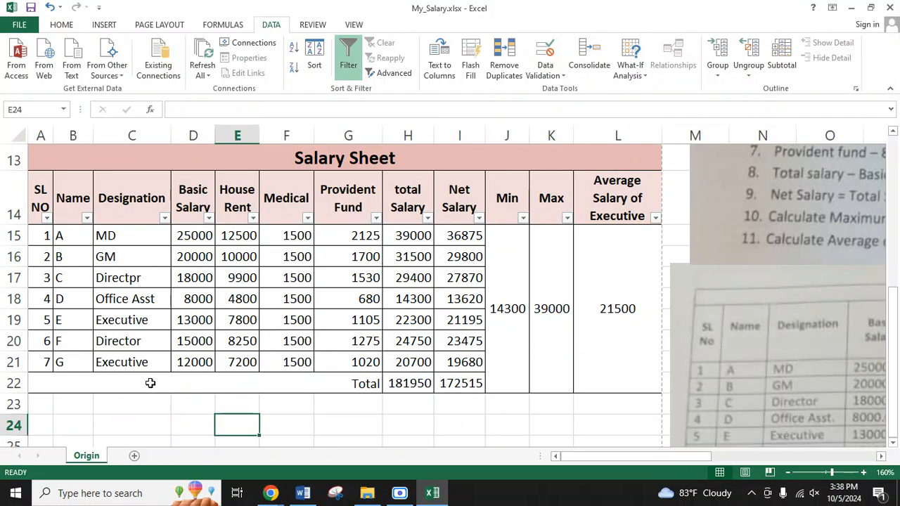
# Step: Filter the Designation column of the pasted table to show only Executive
pyautogui.scroll(3, 182, 323)
pyautogui.scroll(-2, 183, 322)
pyautogui.scroll(-1, 181, 320)
pyautogui.click(163, 218)
pyautogui.click(217, 335)
pyautogui.click(237, 368)
pyautogui.click(257, 457)
pyautogui.click(237, 362)
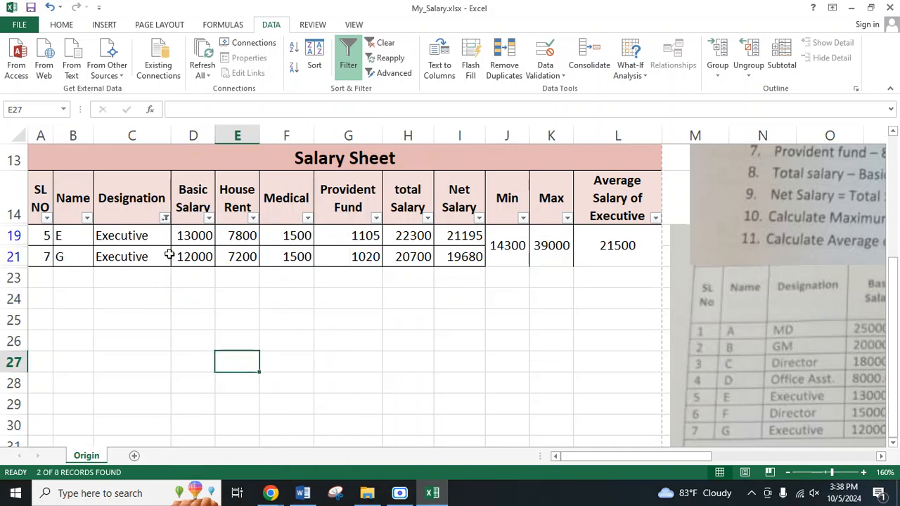
pyautogui.click(587, 310)
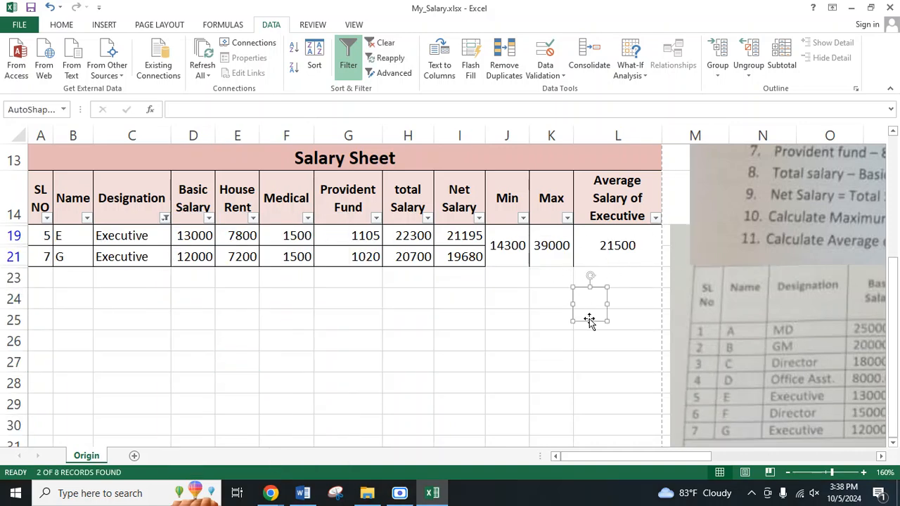
pyautogui.click(612, 246)
pyautogui.click(281, 397)
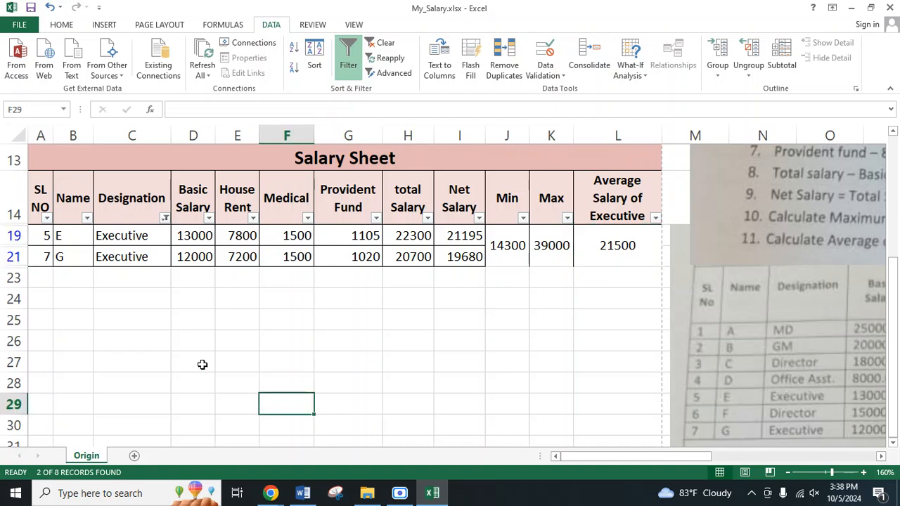
# Step: Clear the filter from the Designation column of the pasted table
pyautogui.click(163, 218)
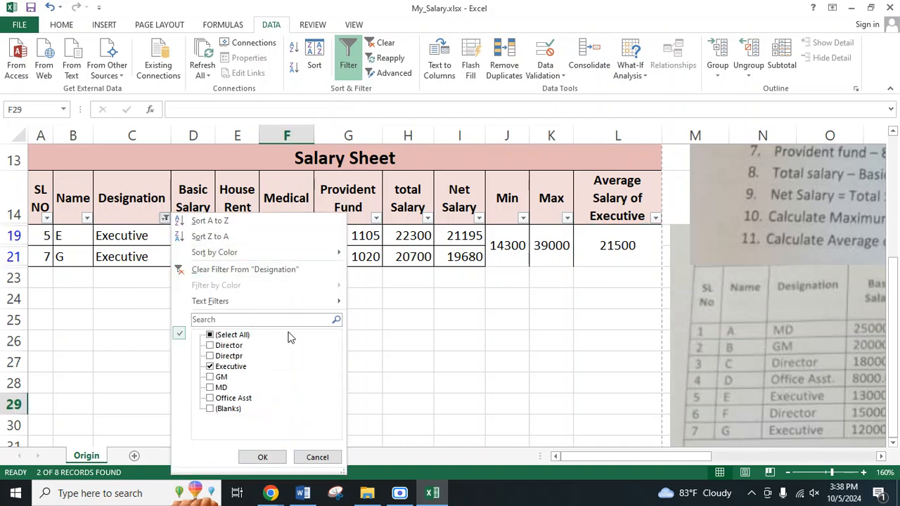
pyautogui.click(260, 269)
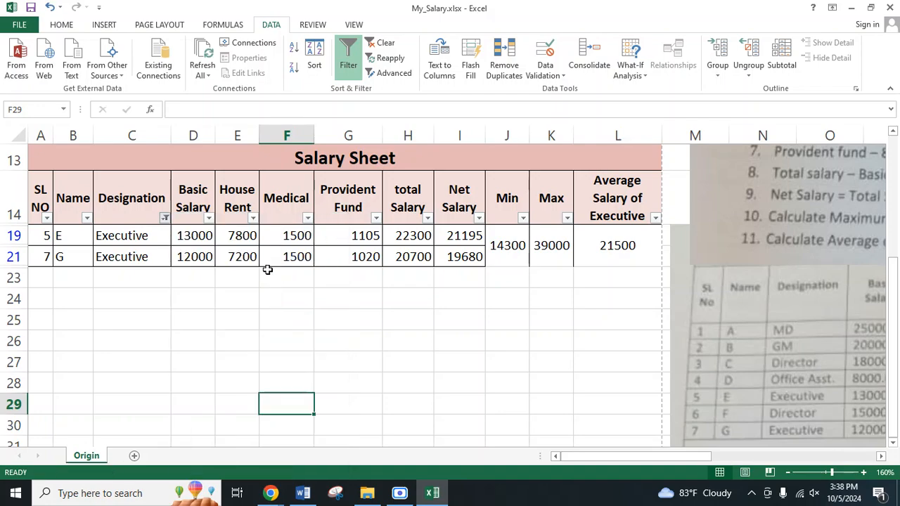
pyautogui.click(409, 431)
pyautogui.scroll(3, 536, 361)
pyautogui.scroll(-3, 510, 328)
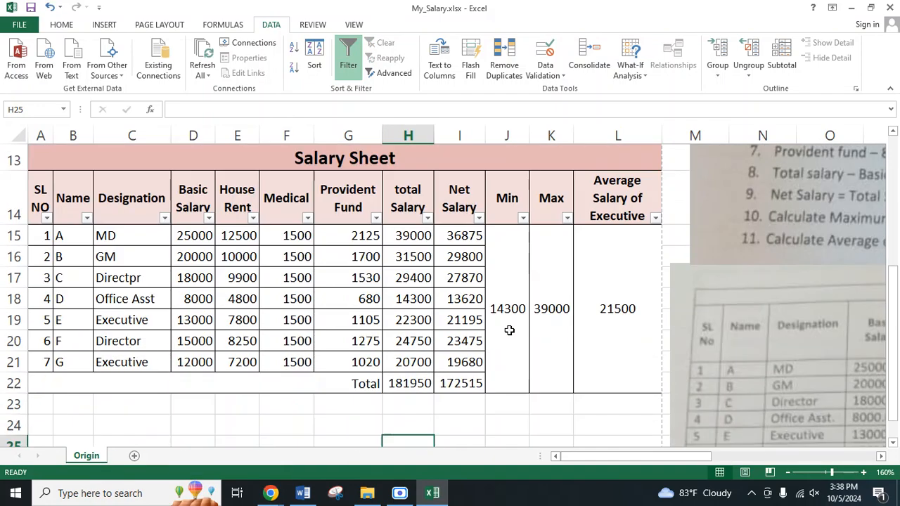
# Step: Check specification items 14 and 15, and select the pasted table's employee data, B15:I21, for sorting
pyautogui.moveTo(624, 457); pyautogui.dragTo(748, 457)
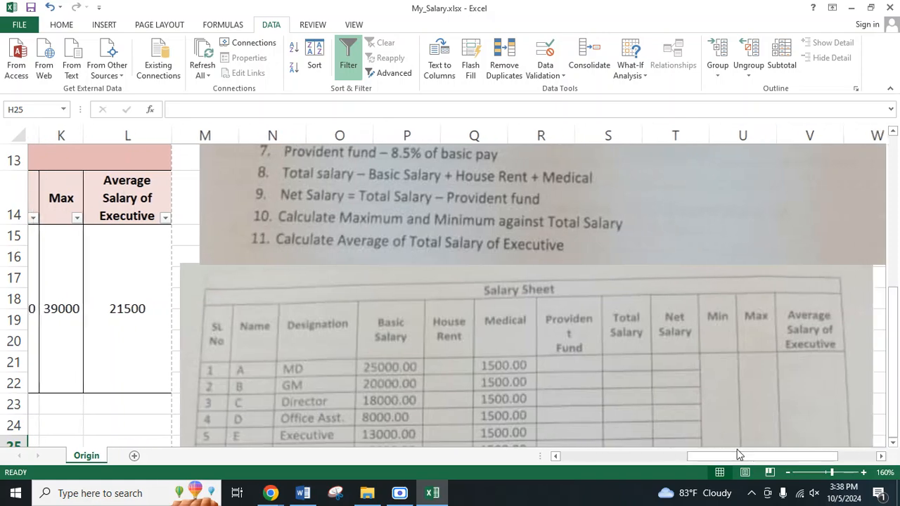
pyautogui.scroll(2, 426, 333)
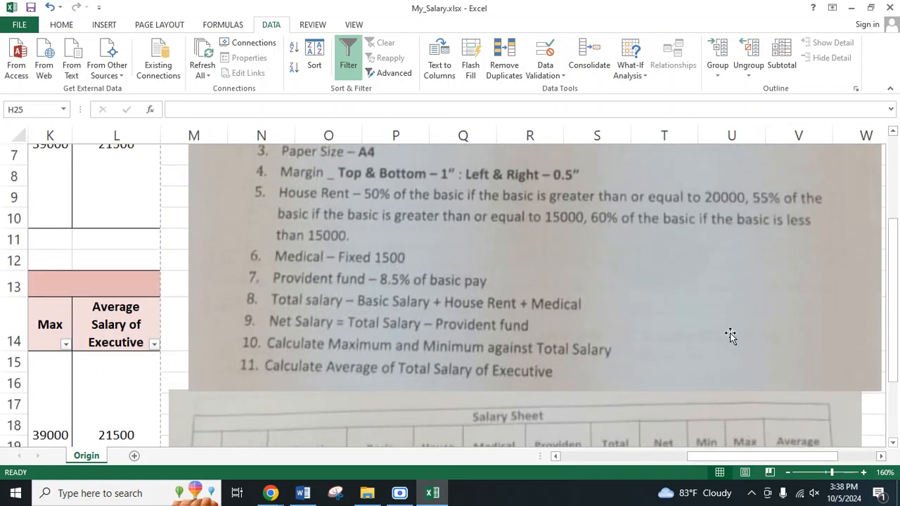
pyautogui.scroll(-6, 731, 335)
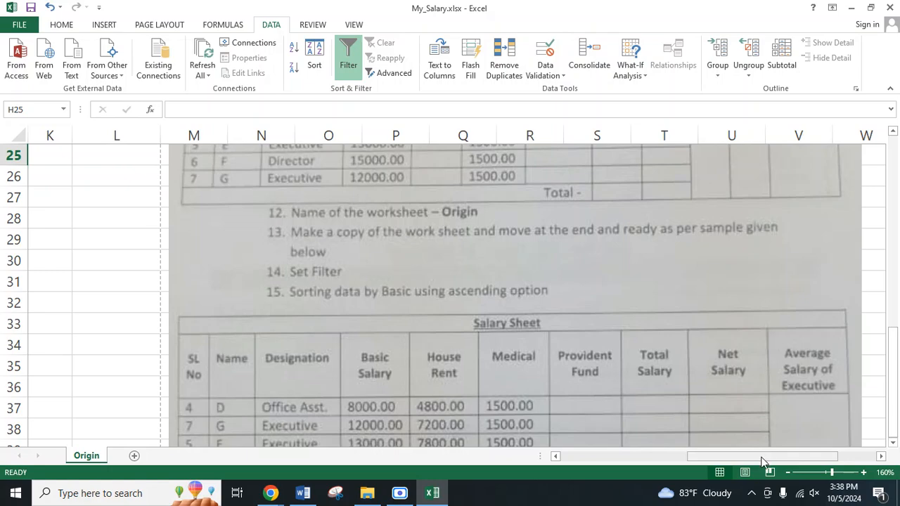
pyautogui.moveTo(764, 461); pyautogui.dragTo(574, 458)
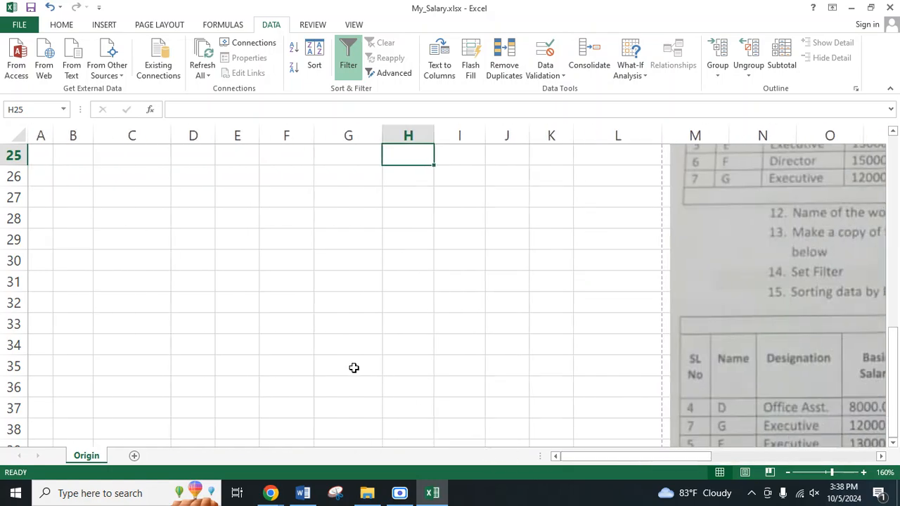
pyautogui.scroll(4, 354, 368)
pyautogui.click(475, 417)
pyautogui.scroll(1, 210, 341)
pyautogui.scroll(-1, 249, 370)
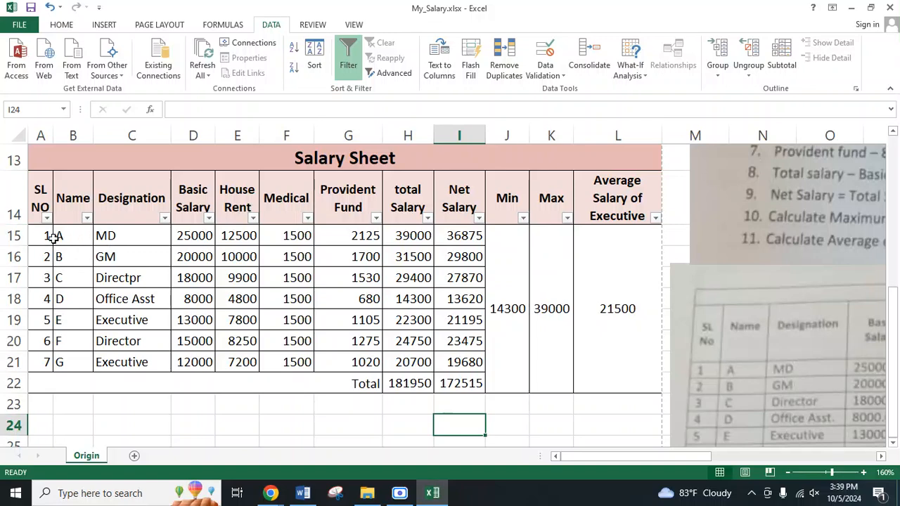
pyautogui.moveTo(66, 239); pyautogui.dragTo(455, 361)
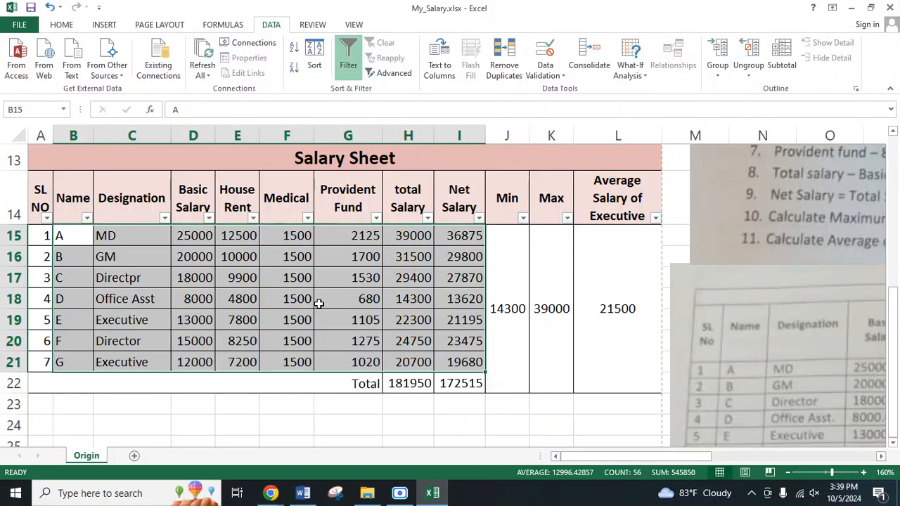
pyautogui.click(314, 57)
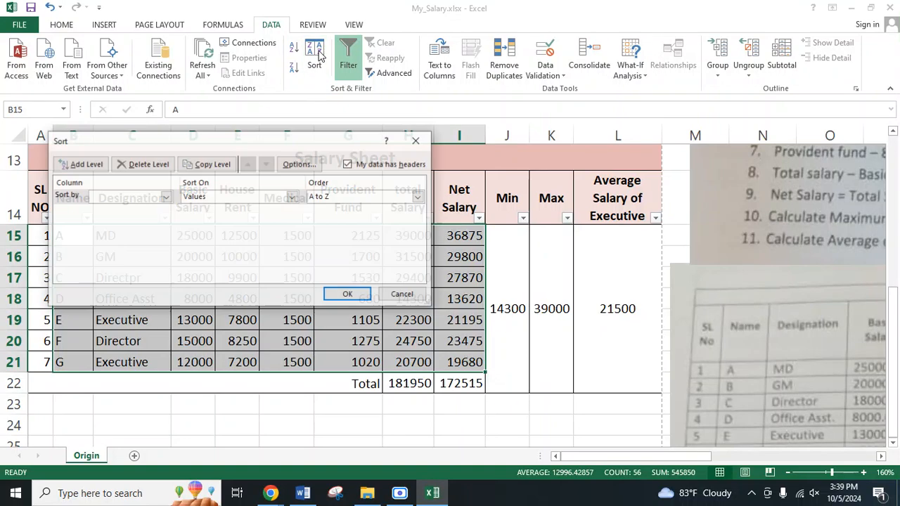
pyautogui.click(166, 196)
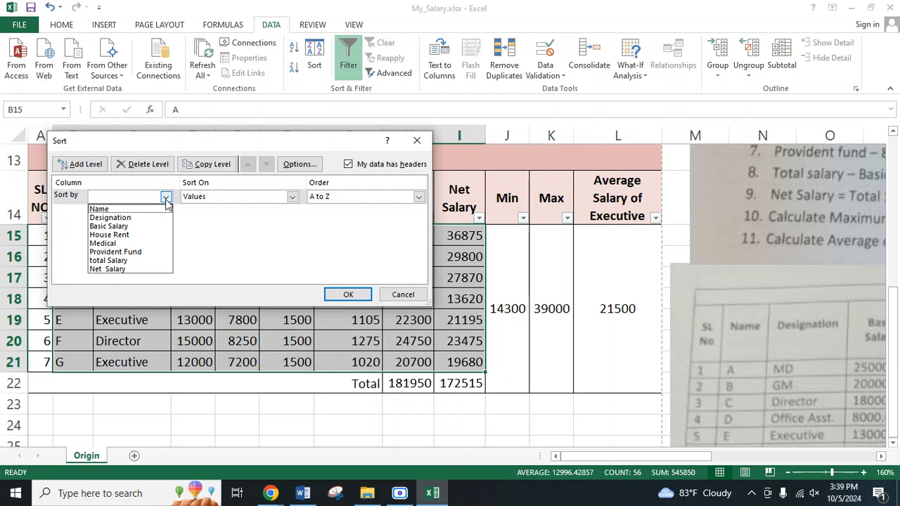
pyautogui.click(165, 196)
pyautogui.moveTo(242, 136); pyautogui.dragTo(681, 110)
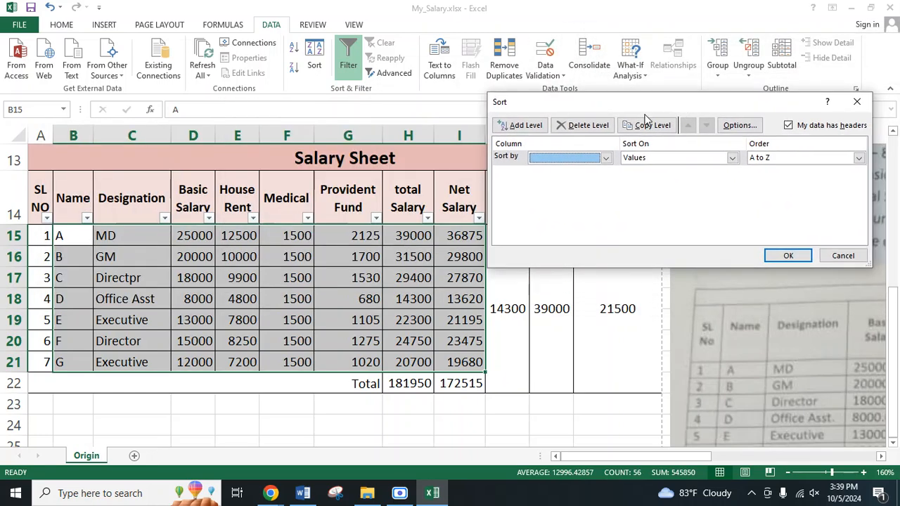
pyautogui.click(605, 158)
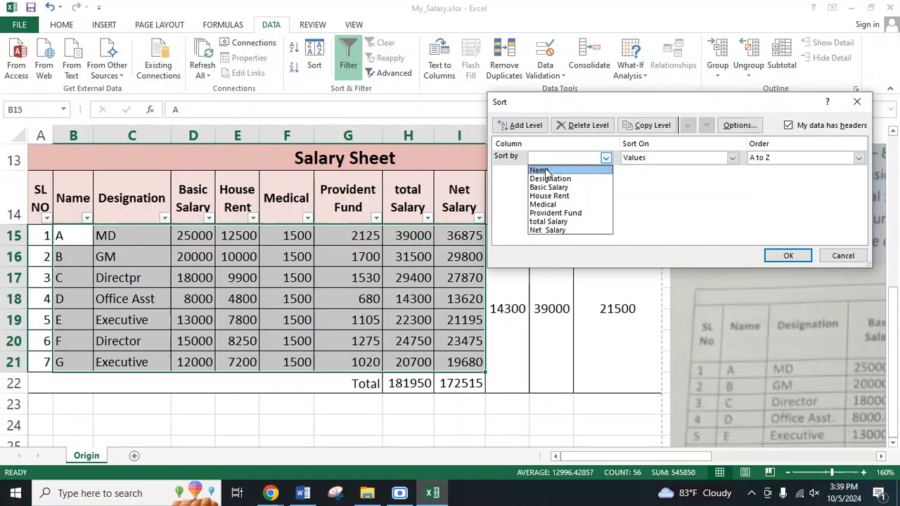
pyautogui.click(587, 95)
pyautogui.moveTo(592, 97); pyautogui.dragTo(640, 82)
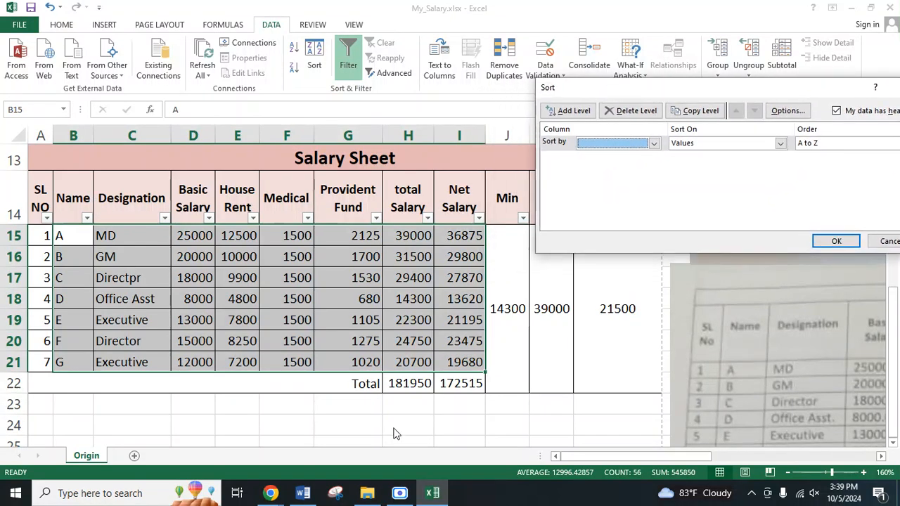
pyautogui.click(280, 495)
pyautogui.click(583, 461)
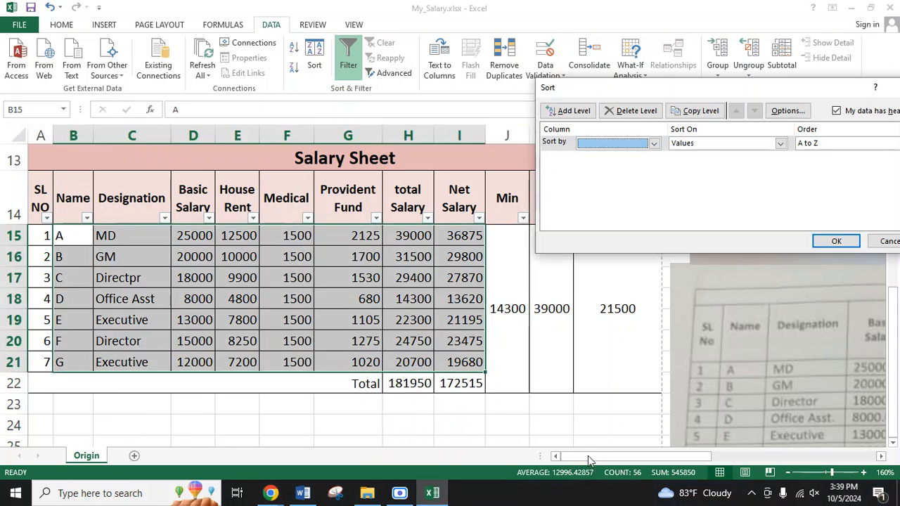
pyautogui.click(878, 240)
# Step: Check the sample sorted table and sort the pasted table's employee data, B15:I21, by Basic Salary from smallest to largest
pyautogui.moveTo(603, 454); pyautogui.dragTo(743, 457)
pyautogui.scroll(-9, 542, 326)
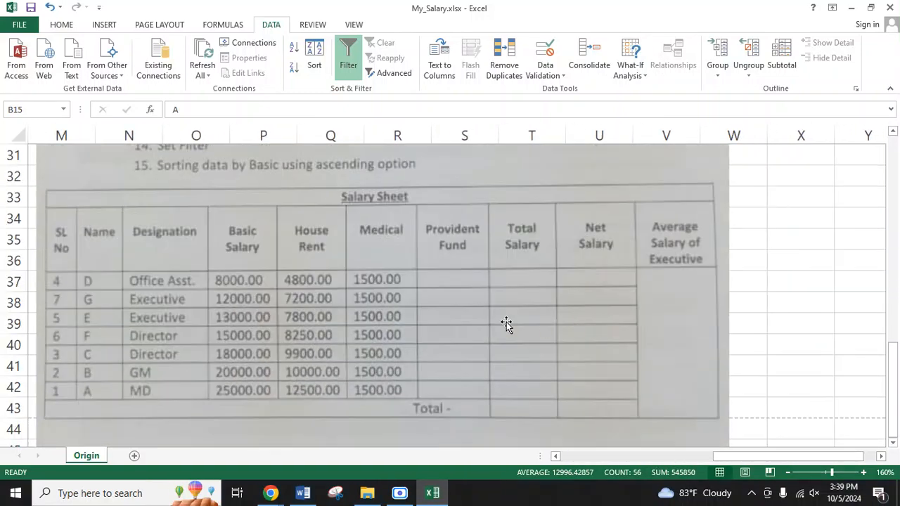
pyautogui.scroll(5, 327, 324)
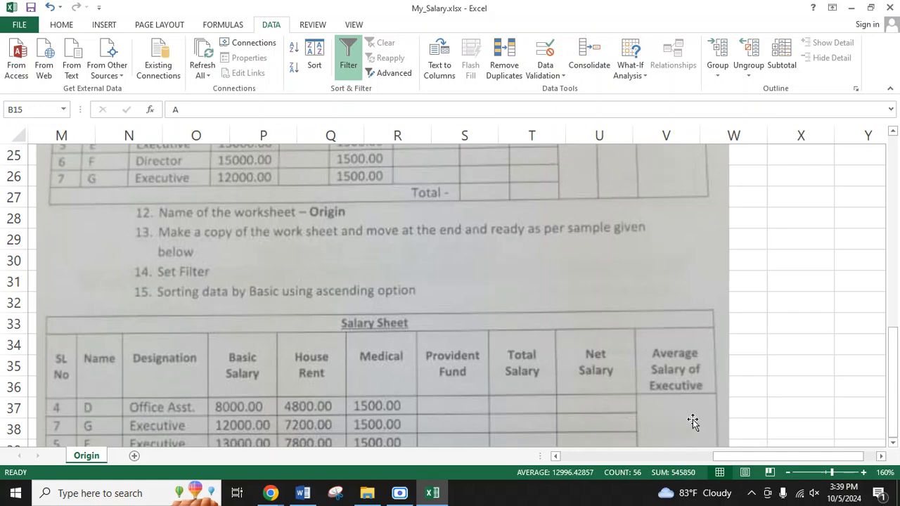
pyautogui.moveTo(741, 458); pyautogui.dragTo(509, 466)
pyautogui.scroll(4, 265, 368)
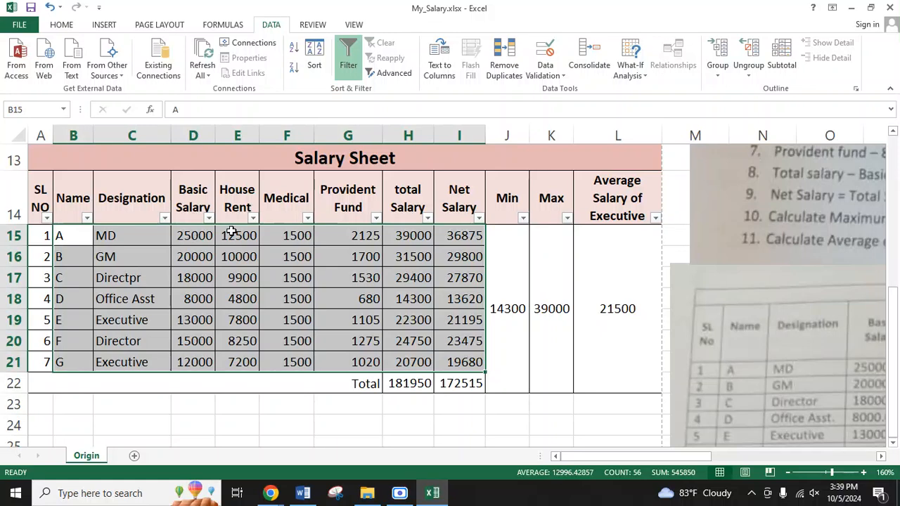
pyautogui.click(314, 58)
pyautogui.click(628, 144)
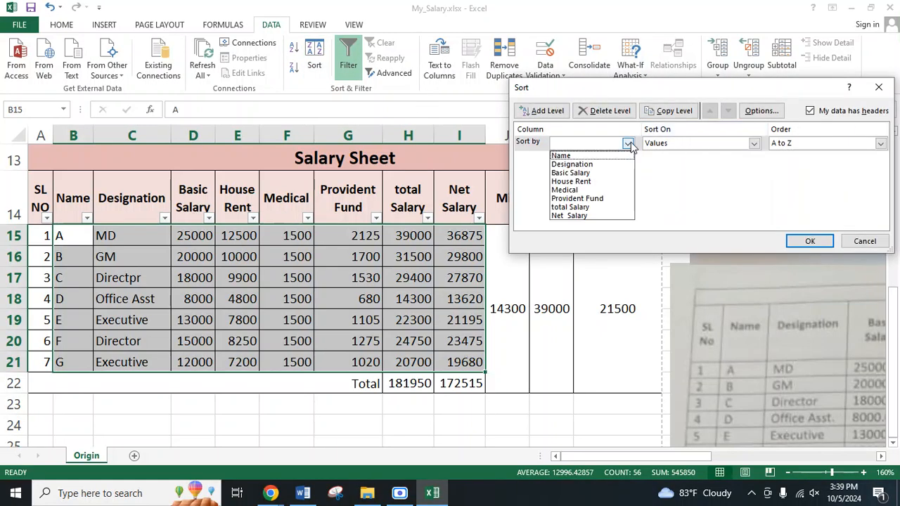
pyautogui.click(582, 172)
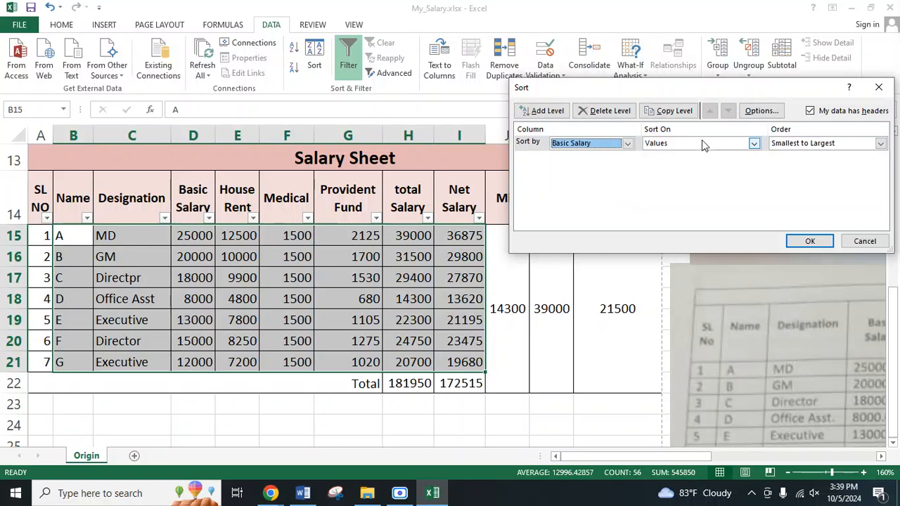
pyautogui.click(810, 241)
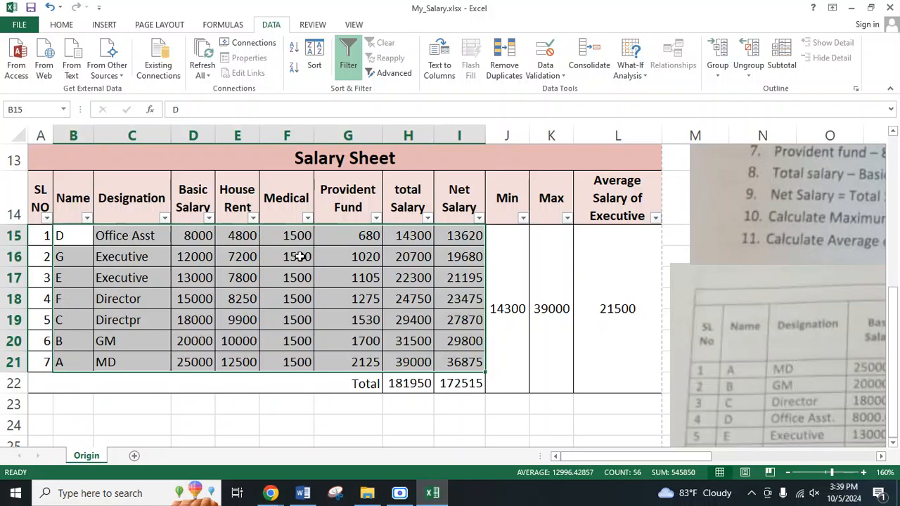
# Step: Check the order of the Basic Salary values, D15:D21, in the pasted table
pyautogui.click(193, 239)
pyautogui.click(198, 278)
pyautogui.click(199, 235)
pyautogui.moveTo(199, 236); pyautogui.dragTo(193, 361)
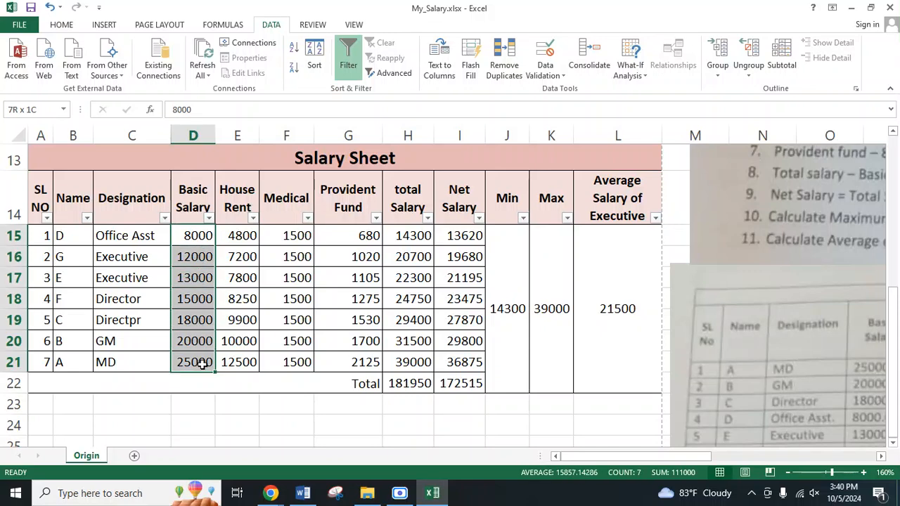
pyautogui.click(230, 407)
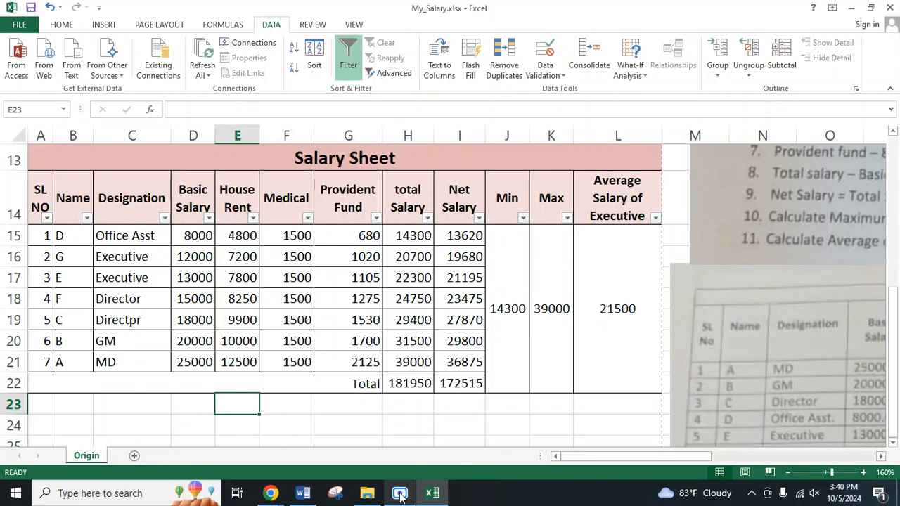
# Step: Undo the sort by Basic Salary and reselect the pasted table's employee data, B15:I21
pyautogui.click(289, 419)
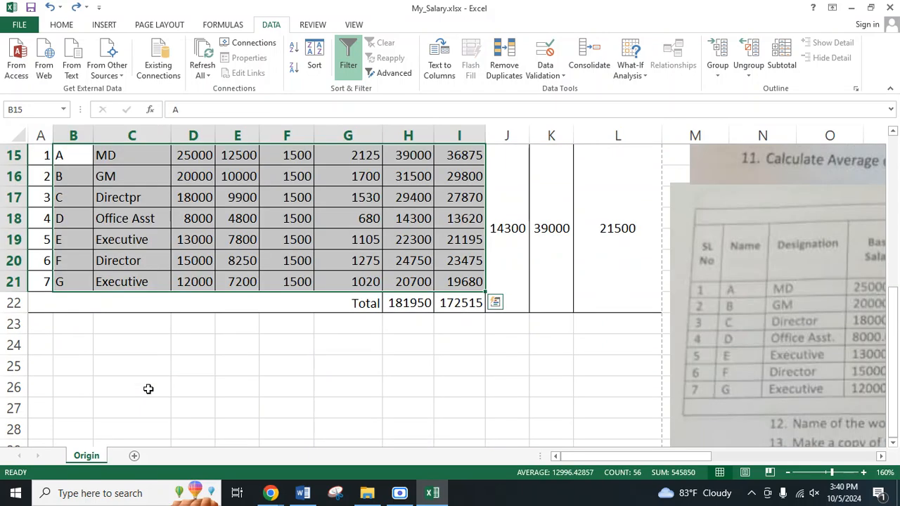
pyautogui.click(232, 388)
pyautogui.scroll(2, 102, 324)
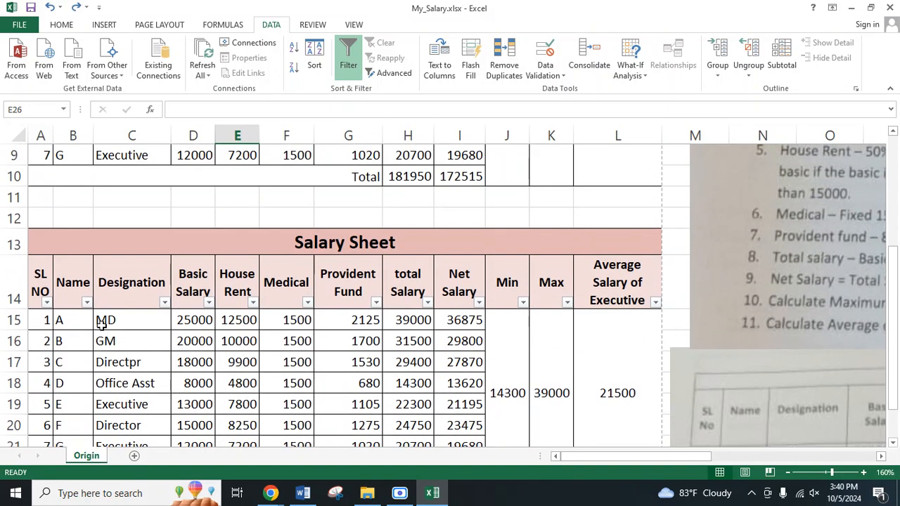
pyautogui.scroll(-1, 102, 324)
pyautogui.moveTo(68, 261); pyautogui.dragTo(460, 383)
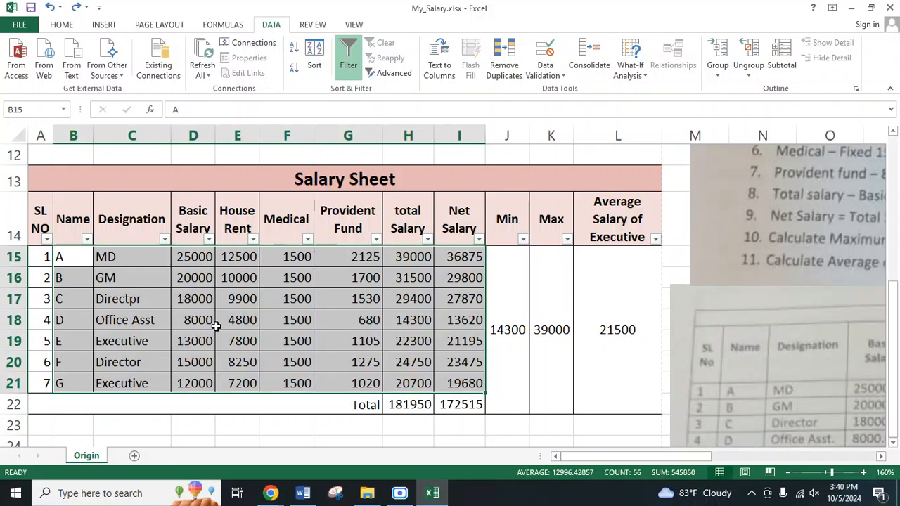
pyautogui.click(169, 273)
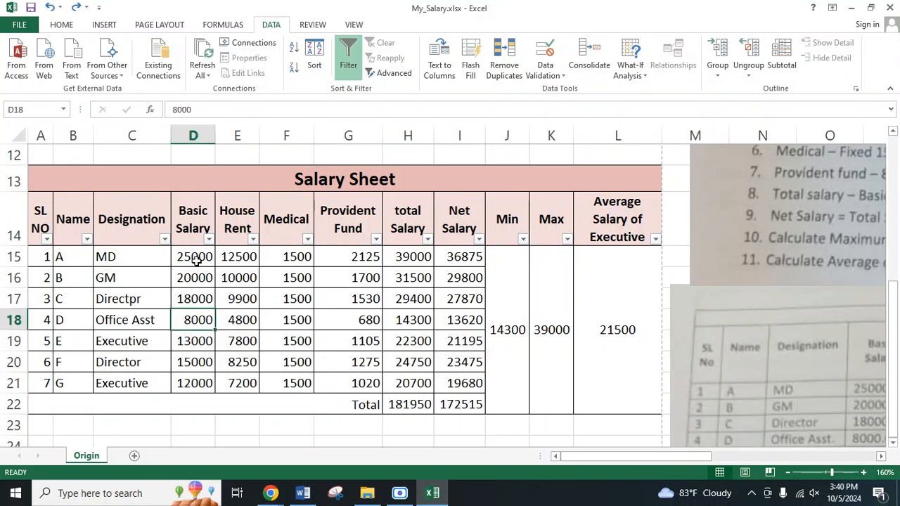
pyautogui.click(197, 260)
pyautogui.click(199, 322)
pyautogui.click(77, 256)
pyautogui.moveTo(77, 260); pyautogui.dragTo(458, 375)
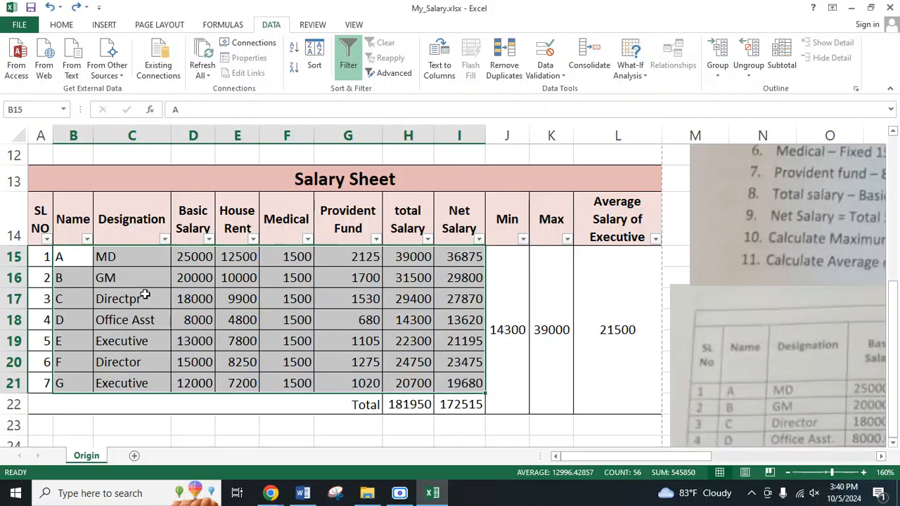
pyautogui.click(398, 492)
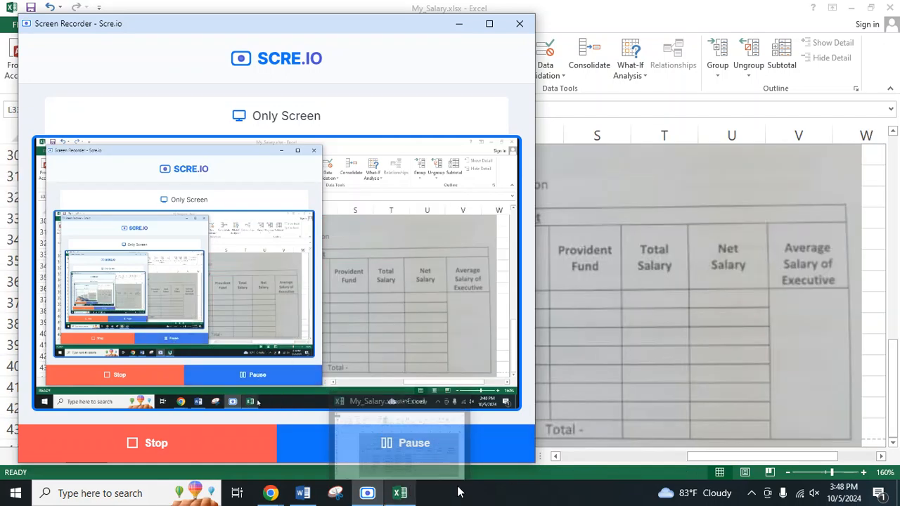
pyautogui.click(612, 384)
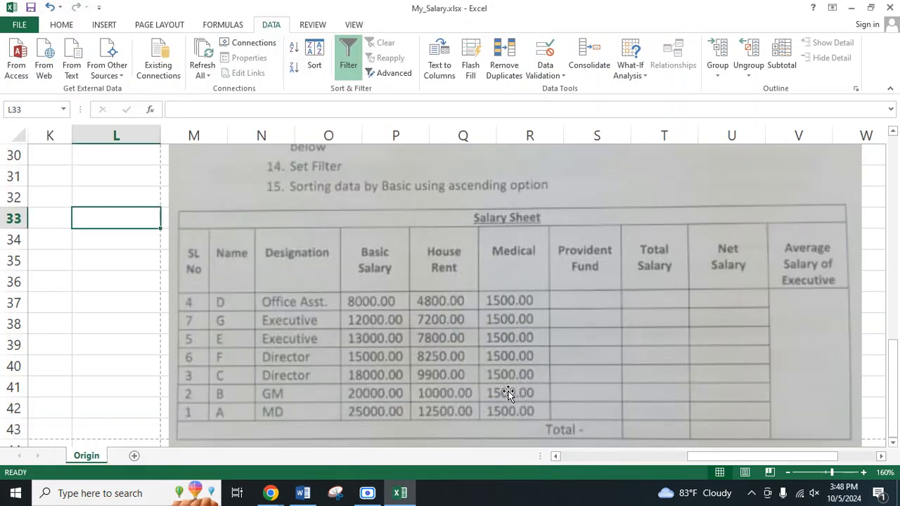
# Step: Read the specification image through item 16 on the header text and return to the pasted salary table
pyautogui.scroll(-1, 508, 394)
pyautogui.scroll(3, 508, 394)
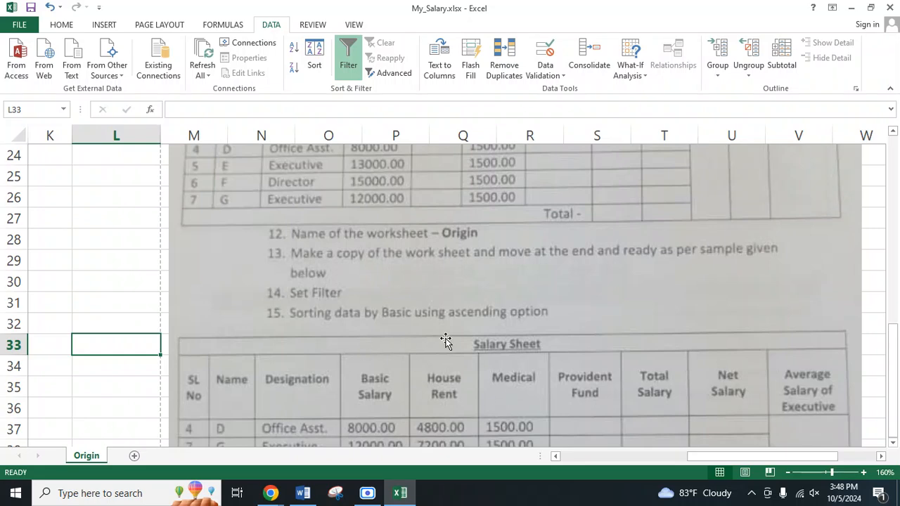
pyautogui.scroll(-4, 485, 343)
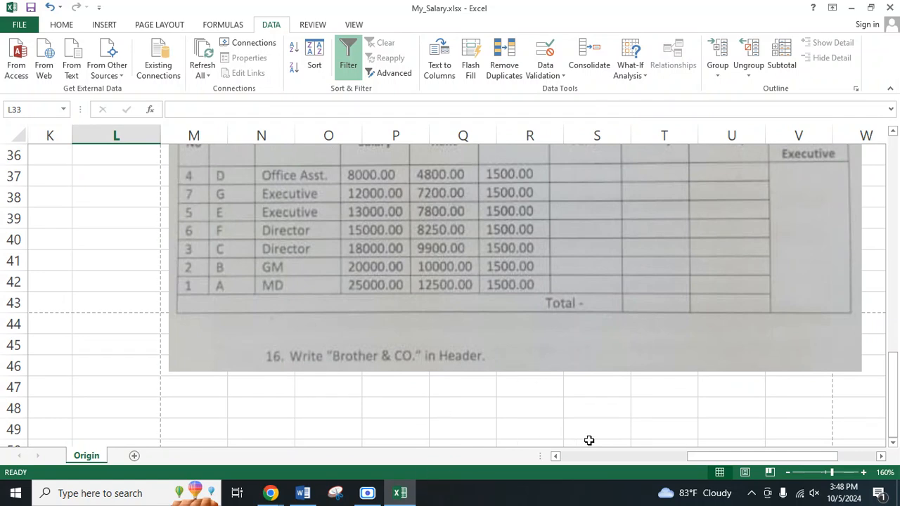
pyautogui.moveTo(731, 461); pyautogui.dragTo(546, 457)
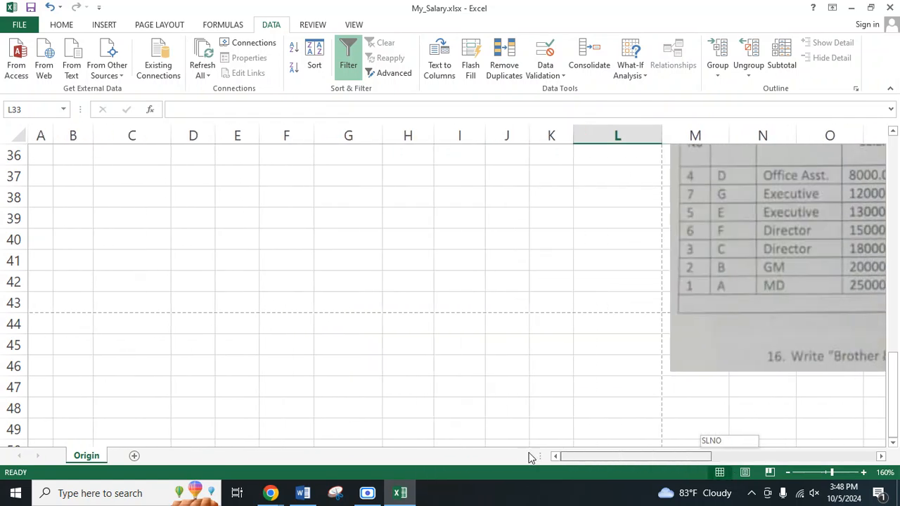
pyautogui.scroll(8, 251, 338)
pyautogui.scroll(1, 251, 338)
pyautogui.scroll(-1, 305, 291)
# Step: Replace the pasted table's title in A13 with "Brother & Co" and compare it with specification item 16
pyautogui.click(342, 180)
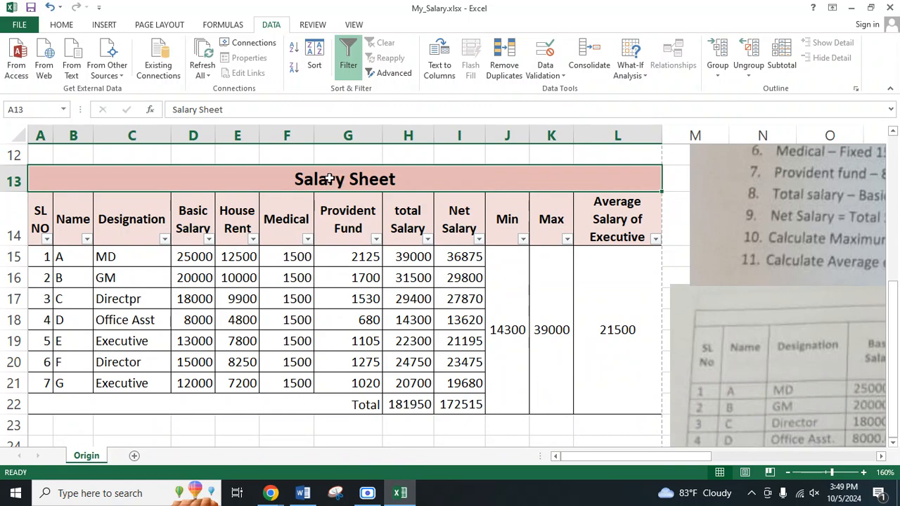
pyautogui.scroll(-4, 844, 327)
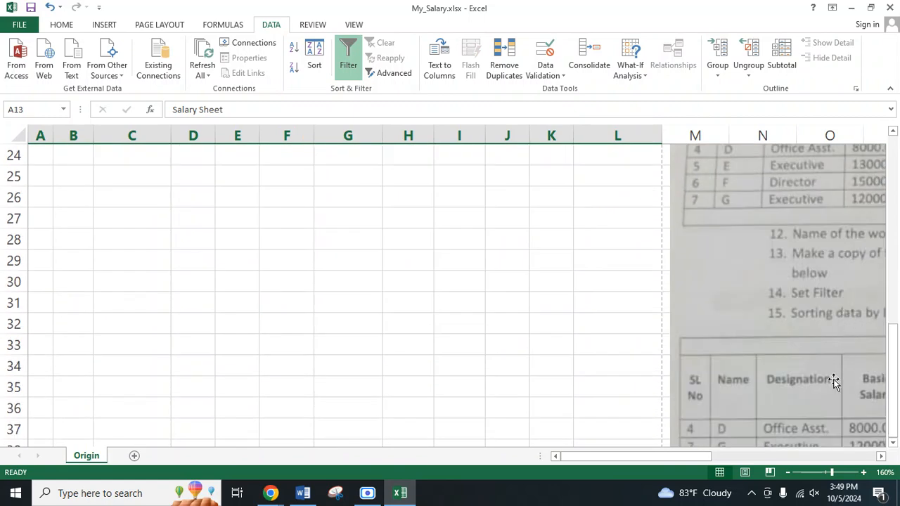
pyautogui.moveTo(672, 457); pyautogui.dragTo(771, 461)
pyautogui.scroll(-6, 628, 358)
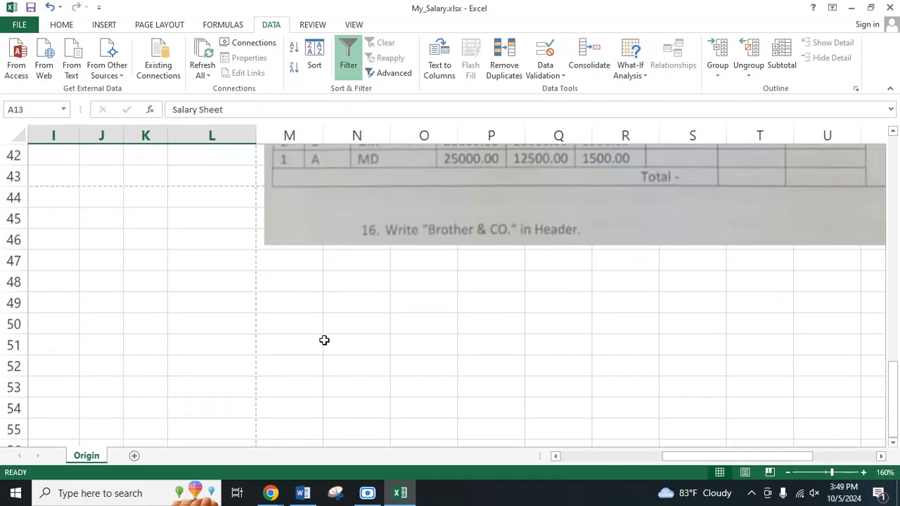
pyautogui.scroll(14, 170, 325)
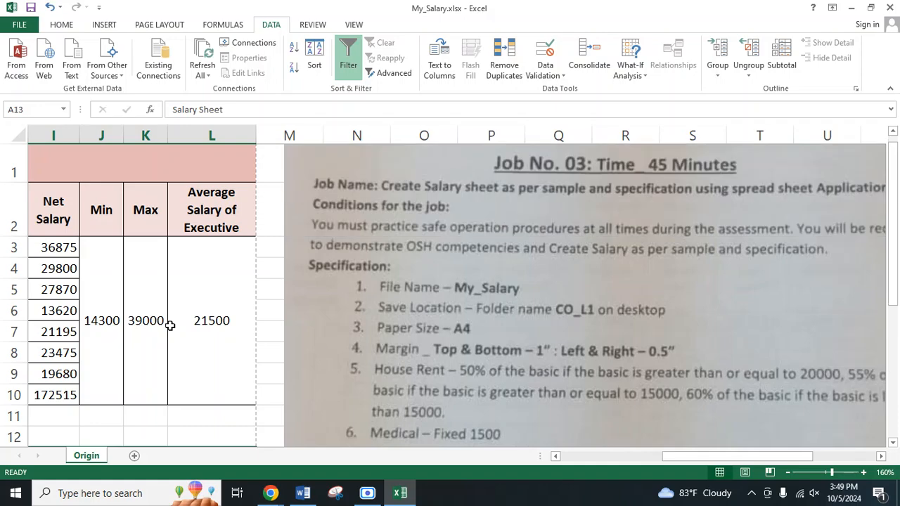
pyautogui.moveTo(664, 459); pyautogui.dragTo(247, 452)
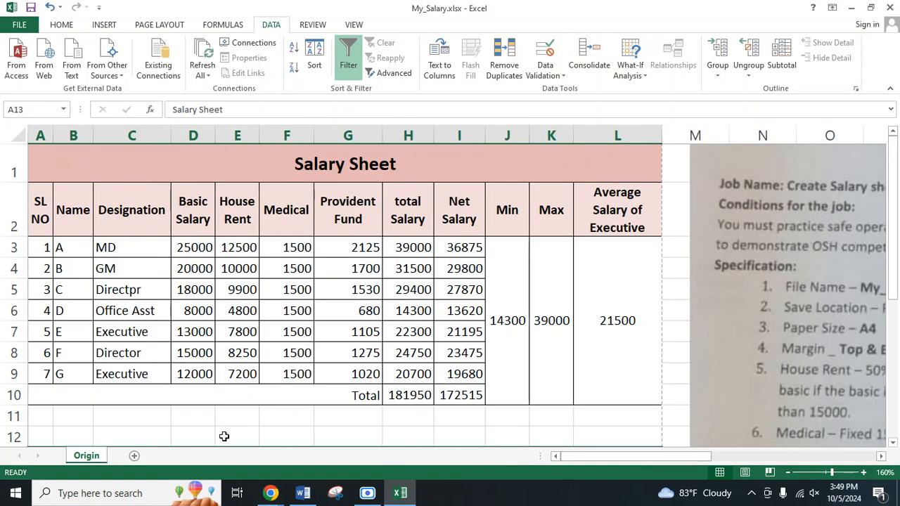
pyautogui.scroll(-3, 171, 345)
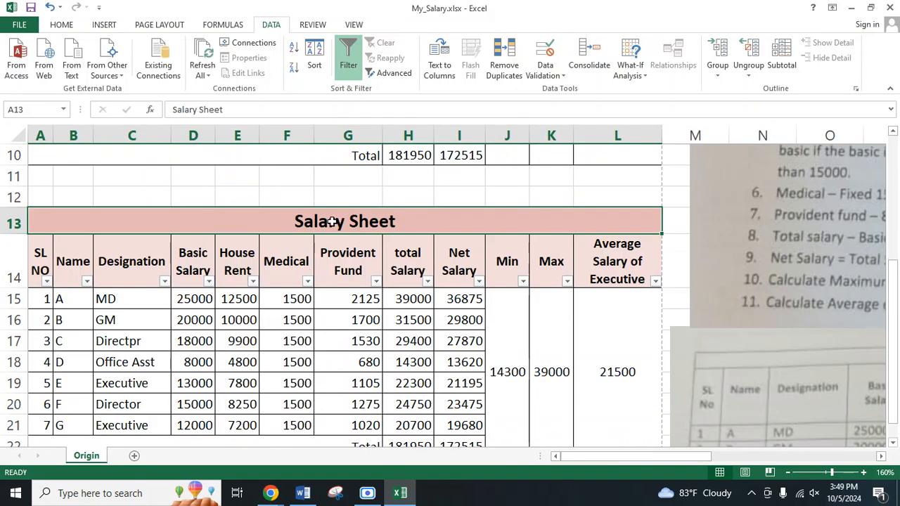
pyautogui.write('Brother & Co')
pyautogui.click(419, 197)
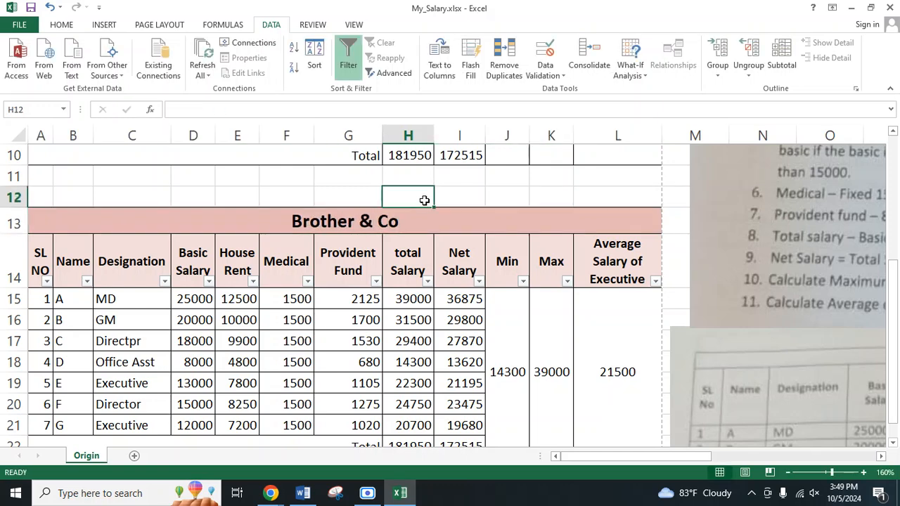
pyautogui.scroll(-6, 779, 351)
pyautogui.scroll(-5, 773, 348)
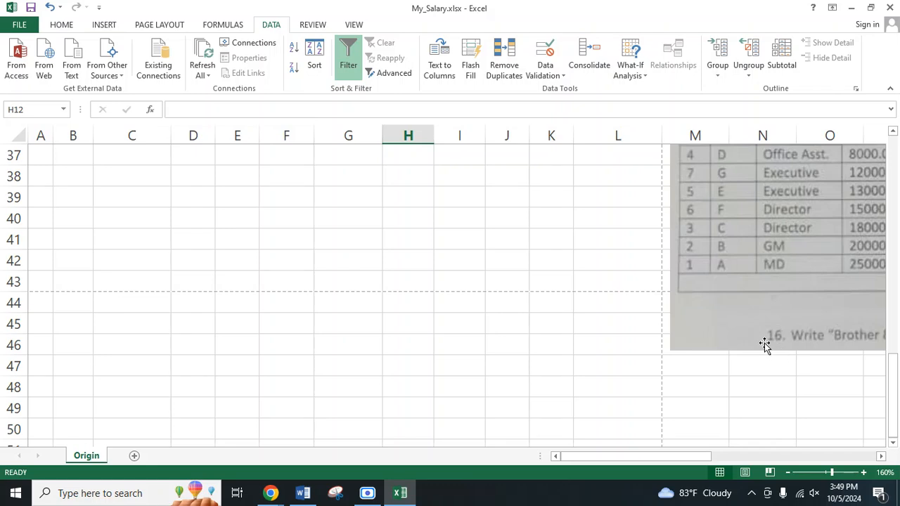
pyautogui.click(548, 339)
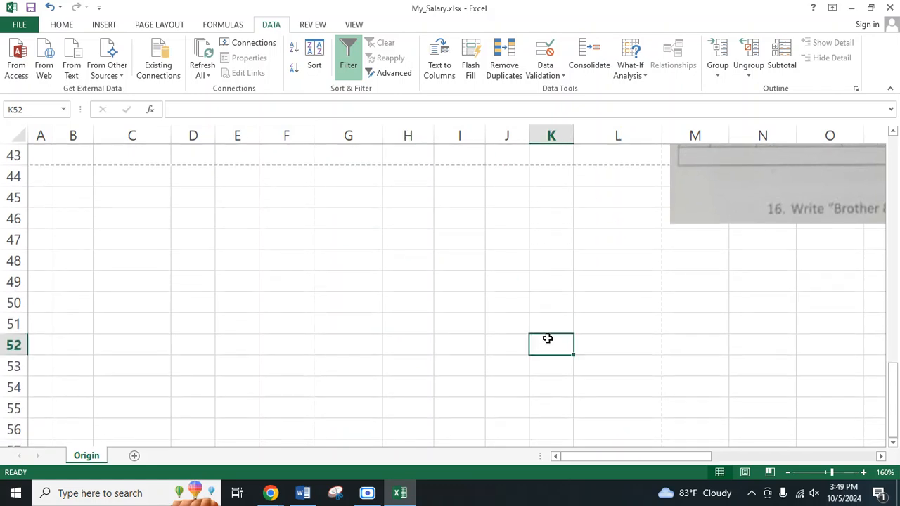